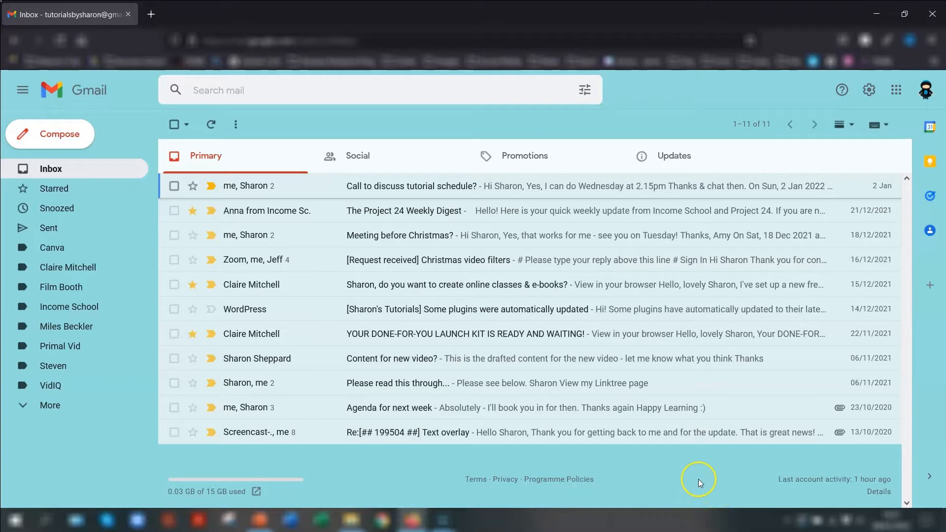
Switch from Gmail to Google Sheets and create a new blank spreadsheet
{"action": "left_click", "coordinate": [897, 89]}
{"action": "scroll", "coordinate": [858, 217], "scroll_direction": "down", "scroll_amount": 3}
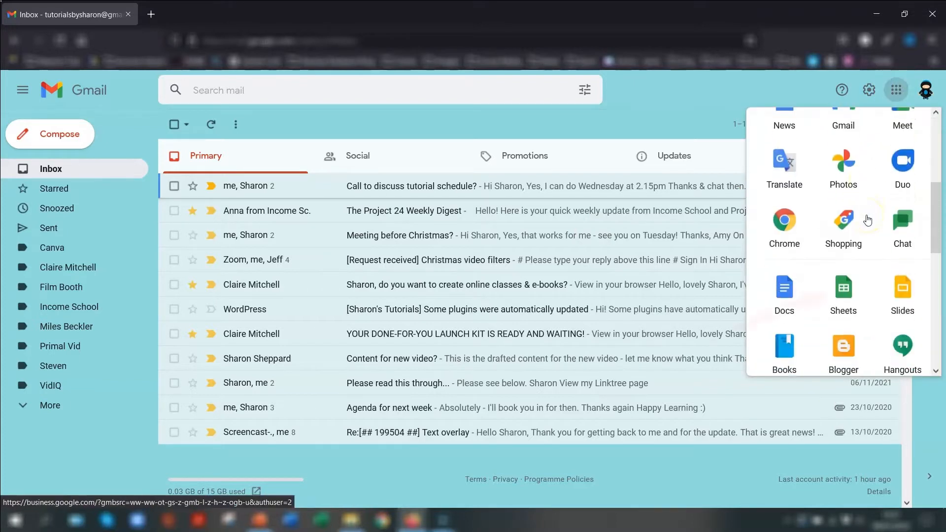
{"action": "left_click", "coordinate": [844, 291]}
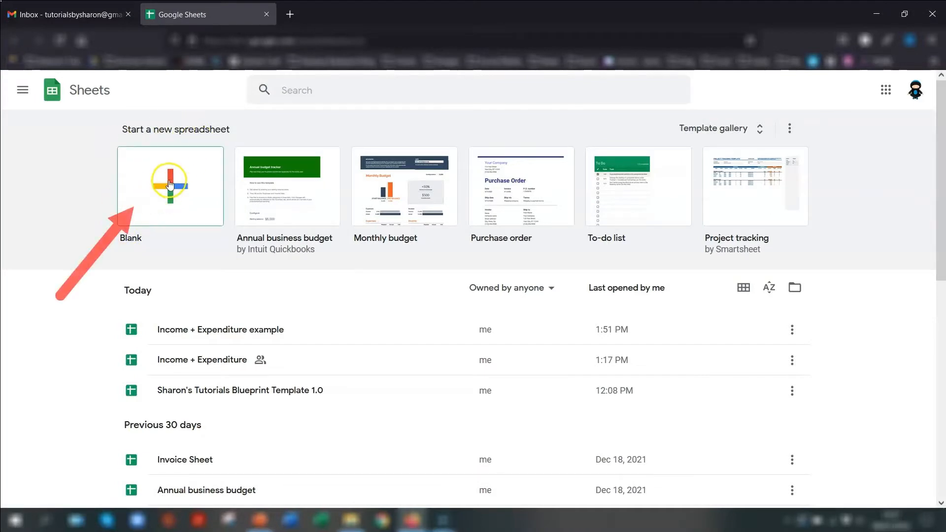
{"action": "left_click", "coordinate": [169, 187]}
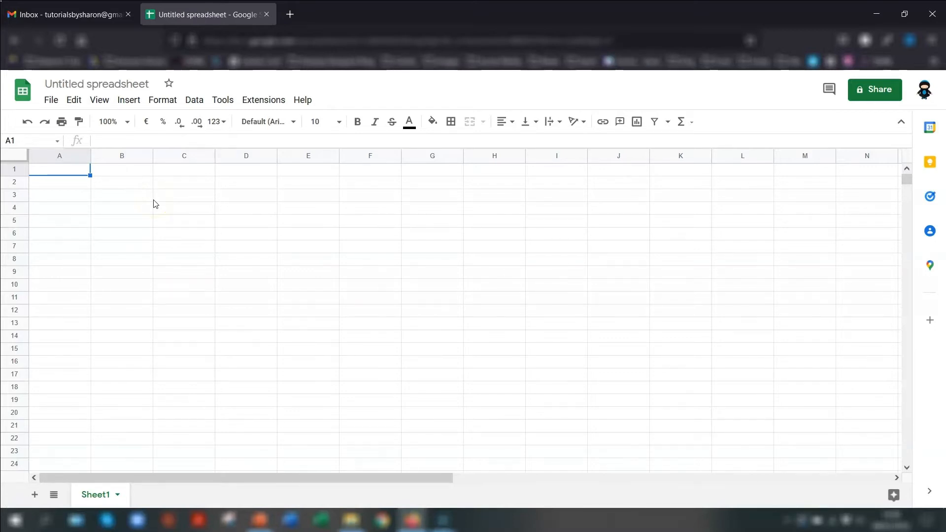
{"action": "left_click", "coordinate": [153, 204]}
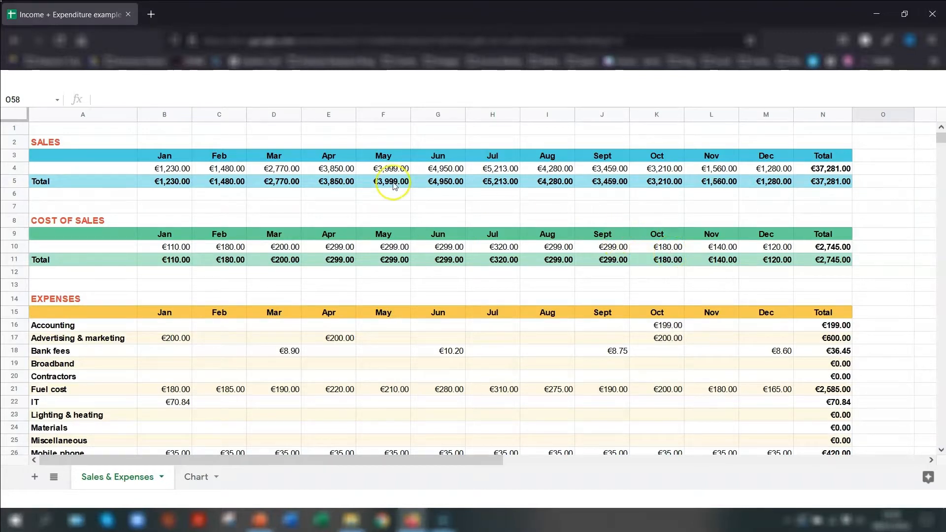
Examine the Sales, Cost of Sales, Expenses, Drawings and Summary sections of the Income + Expenditure example
{"action": "left_click", "coordinate": [45, 145]}
{"action": "left_click", "coordinate": [80, 222]}
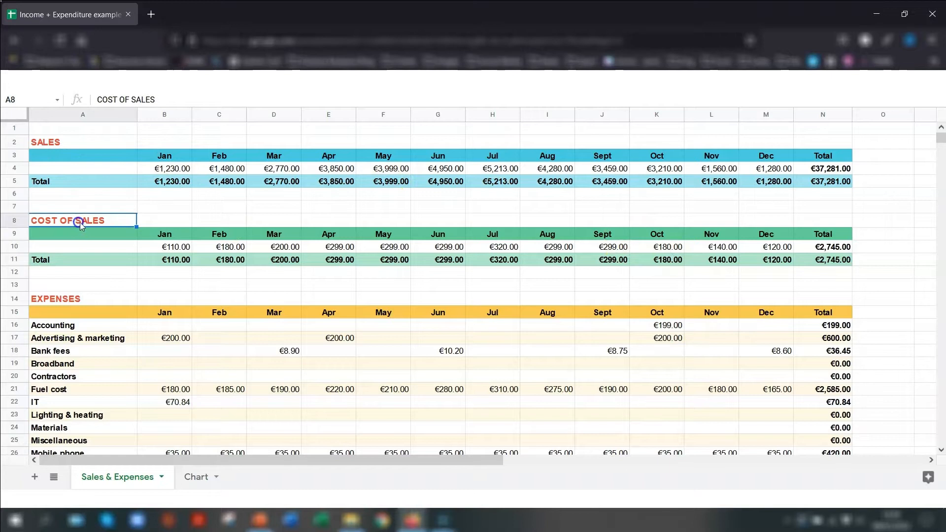
{"action": "left_click", "coordinate": [80, 299]}
{"action": "scroll", "coordinate": [348, 274], "scroll_direction": "down", "scroll_amount": 8}
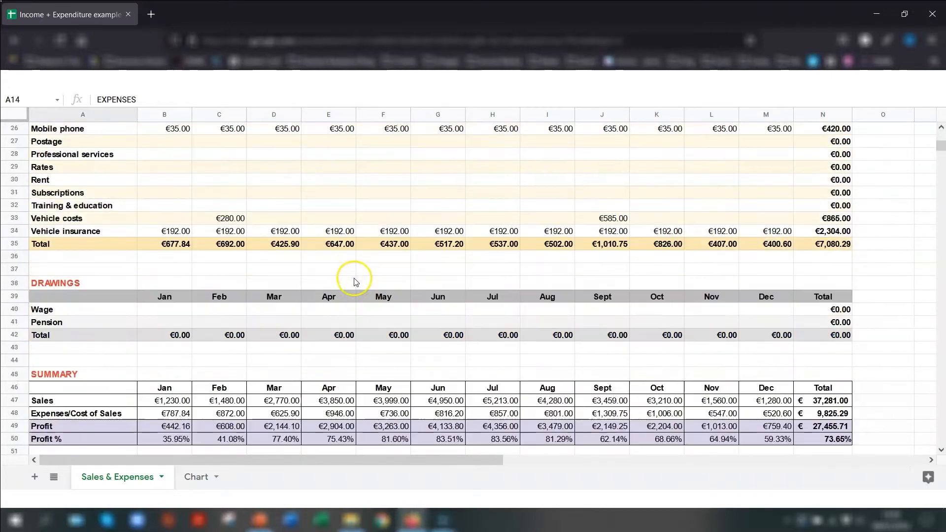
{"action": "left_click", "coordinate": [89, 195]}
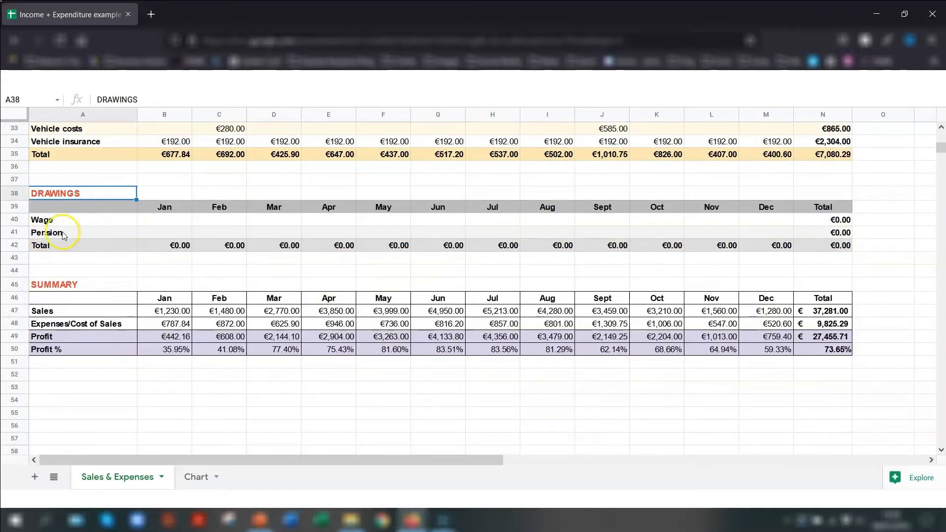
{"action": "left_click", "coordinate": [82, 284]}
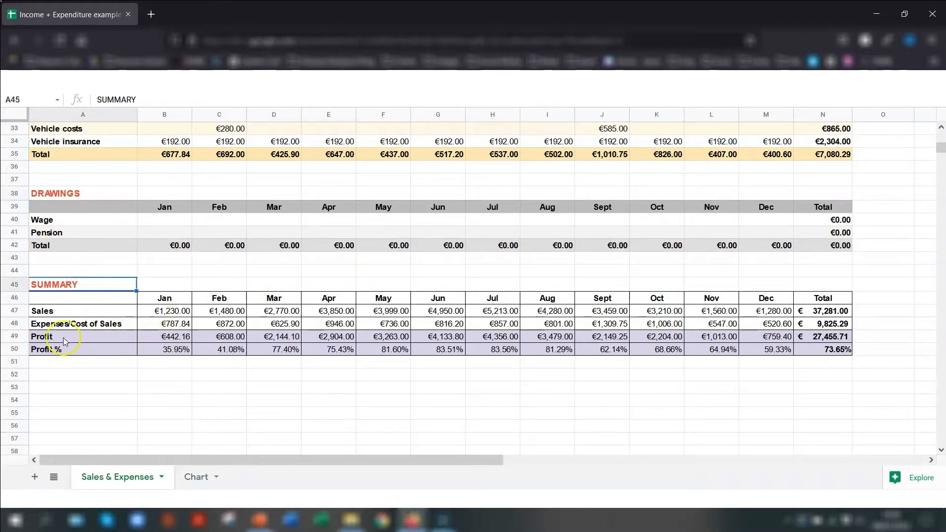
{"action": "left_click", "coordinate": [84, 336]}
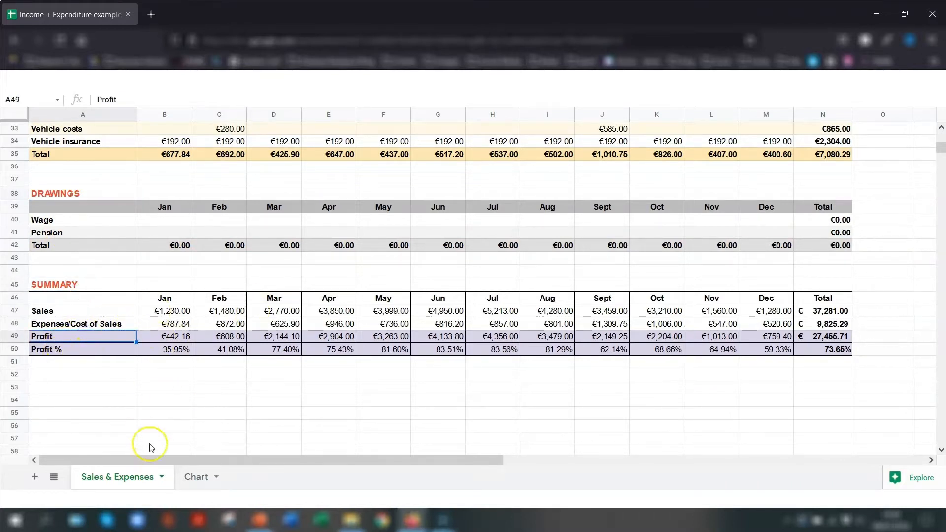
View the example's monthly profit chart on the Chart sheet, then return to the Sales & Expenses sheet
{"action": "left_click", "coordinate": [208, 481]}
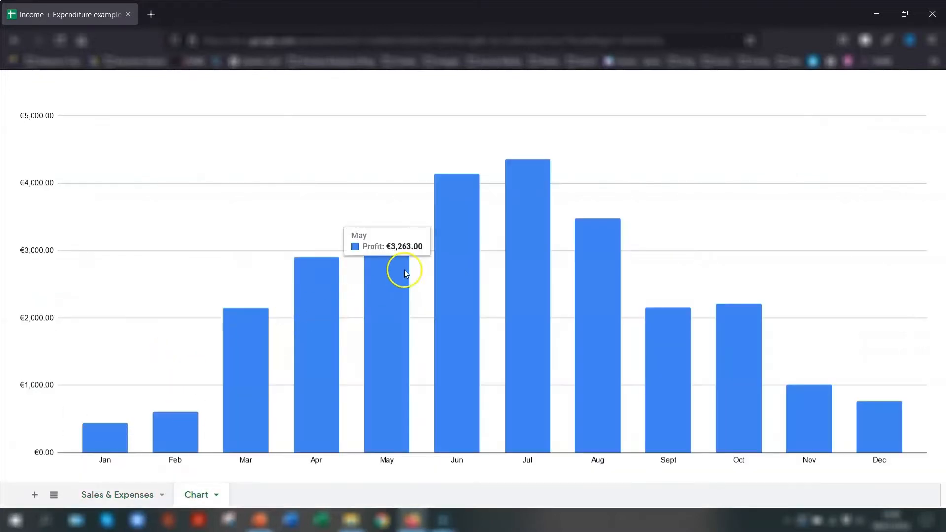
{"action": "mouse_move", "coordinate": [758, 323]}
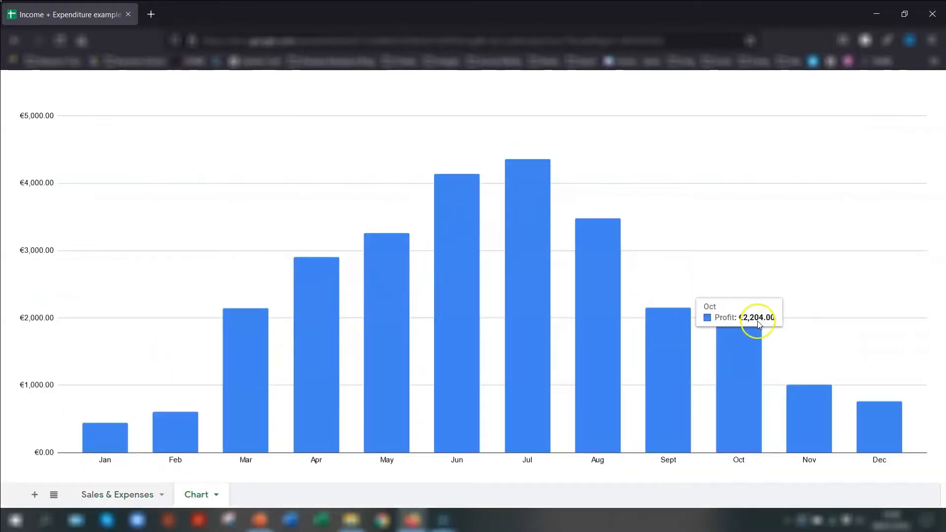
{"action": "left_click", "coordinate": [96, 495]}
{"action": "scroll", "coordinate": [405, 310], "scroll_direction": "up", "scroll_amount": 8}
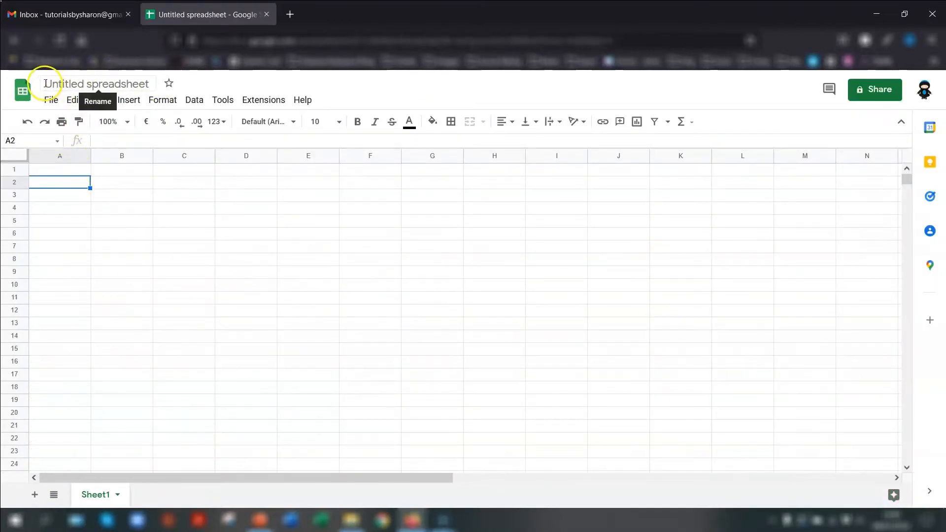
Rename the untitled spreadsheet as Profit Sheet
{"action": "left_click", "coordinate": [86, 84]}
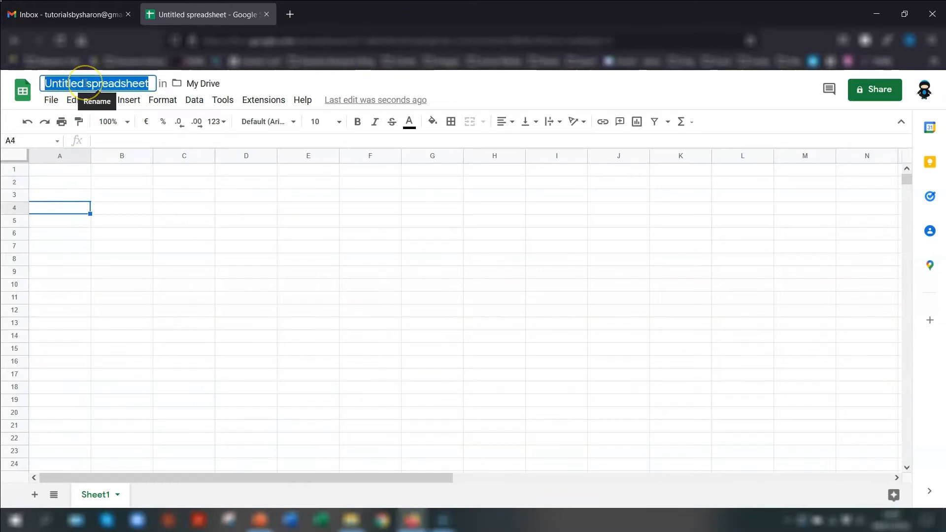
{"action": "type", "text": "Pro"}
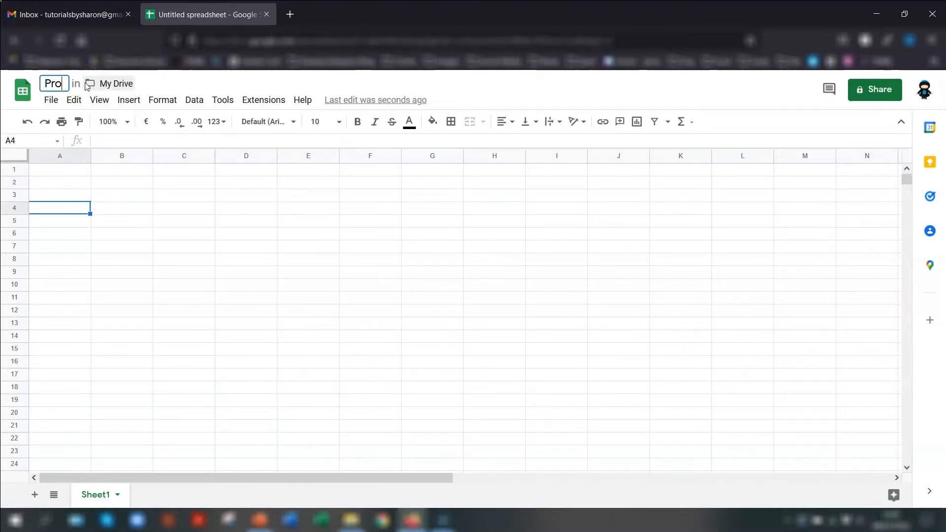
{"action": "type", "text": "fit Sheet"}
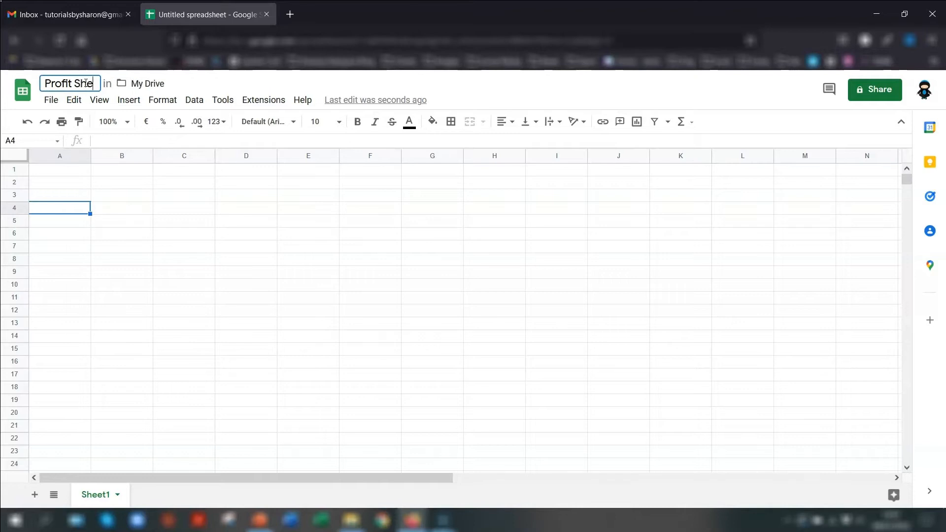
{"action": "key", "text": "Return"}
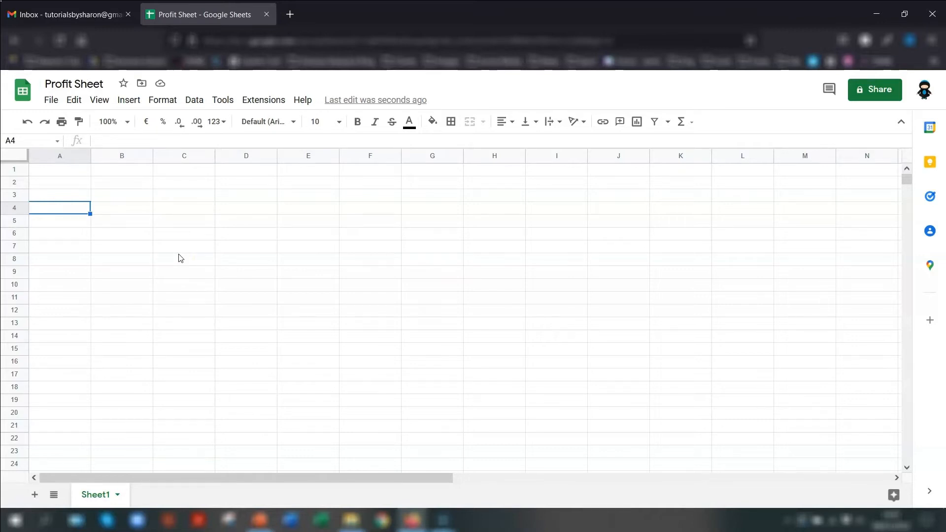
Enter the section heading SALES in cell A2
{"action": "left_click", "coordinate": [68, 189]}
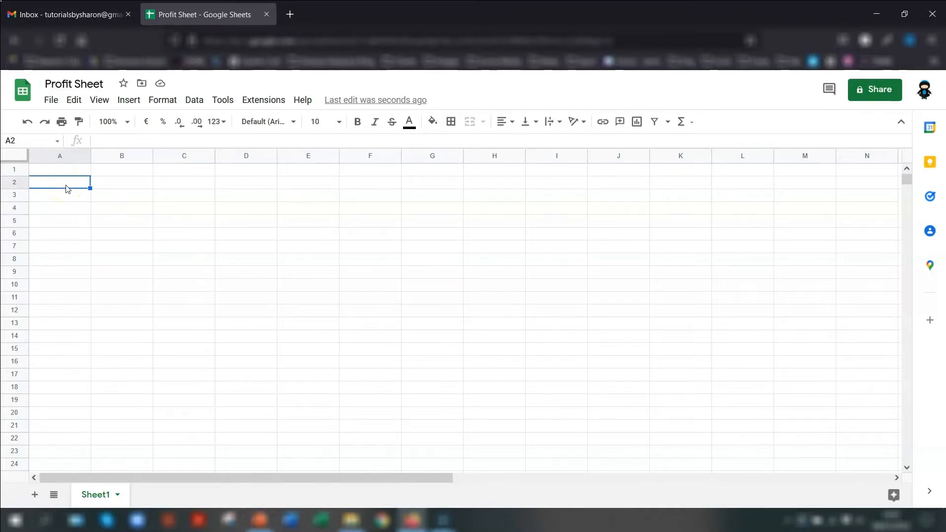
{"action": "type", "text": "SALES"}
{"action": "left_click", "coordinate": [77, 194]}
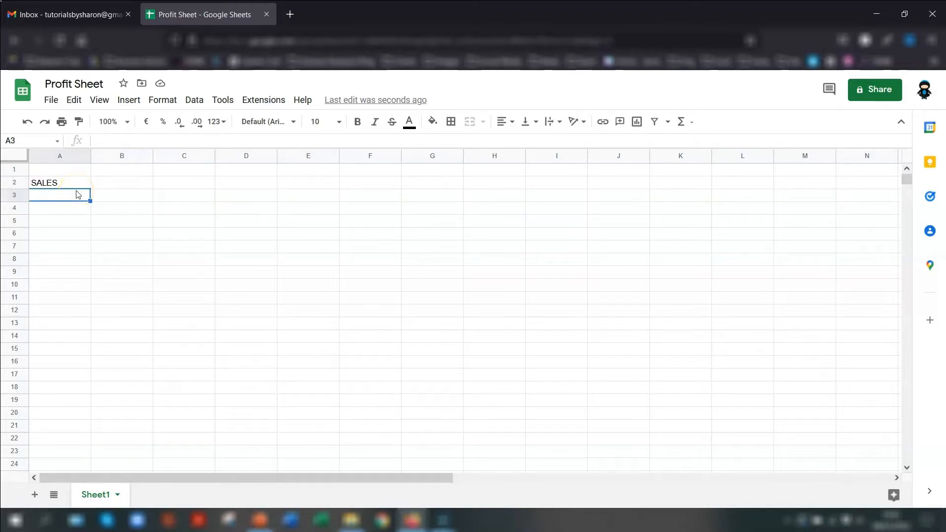
Fill the month headings Jan to Dec across B3:M3 and make them bold
{"action": "key", "text": "Tab"}
{"action": "type", "text": "Jan"}
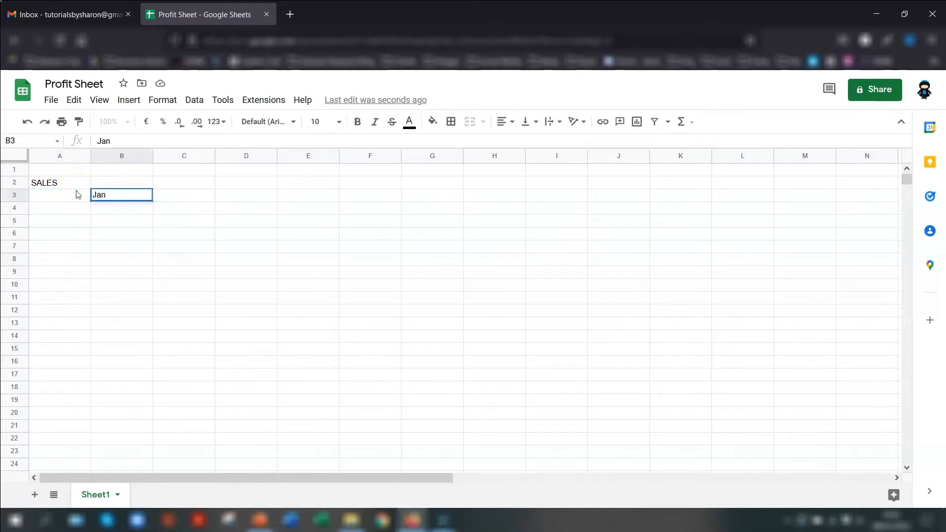
{"action": "key", "text": "Tab"}
{"action": "key", "text": "Left"}
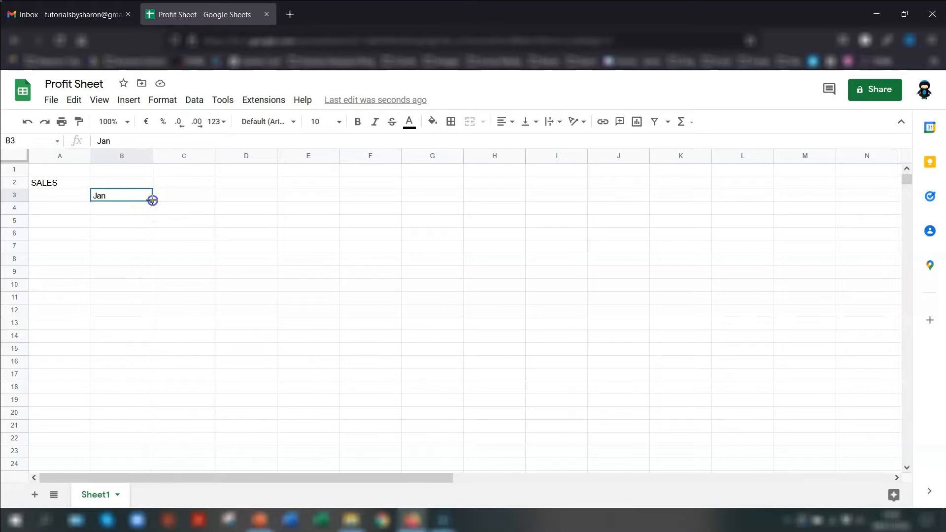
{"action": "left_click_drag", "start_coordinate": [167, 200], "coordinate": [784, 192]}
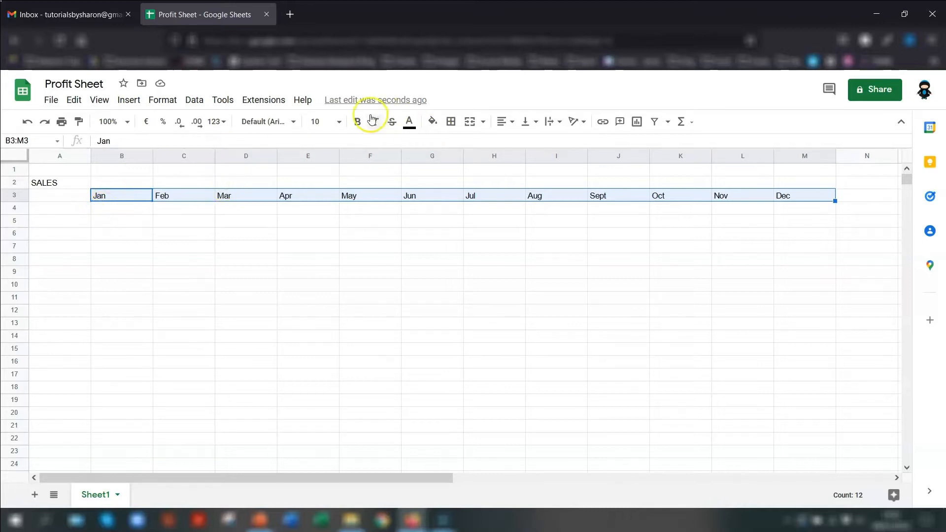
{"action": "left_click", "coordinate": [358, 123]}
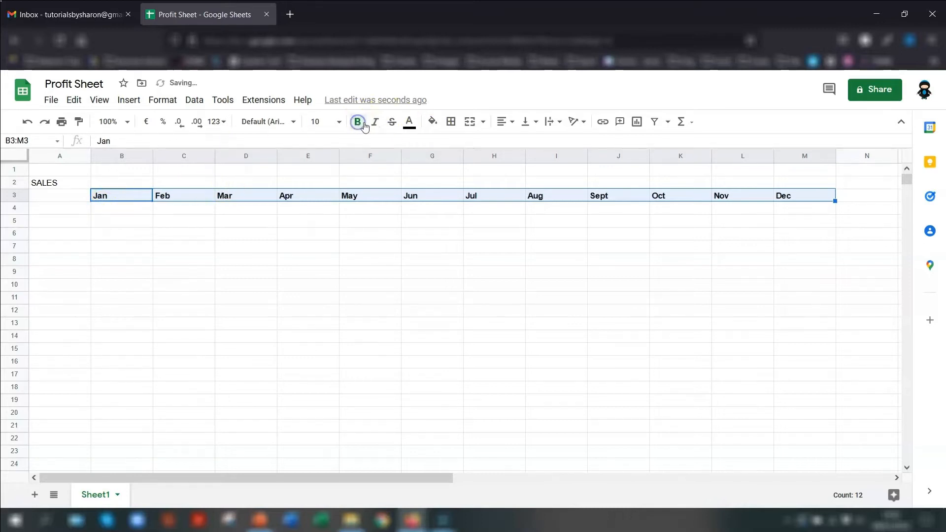
Add a bold column heading Total in cell N3, after the Dec heading
{"action": "left_click", "coordinate": [860, 198]}
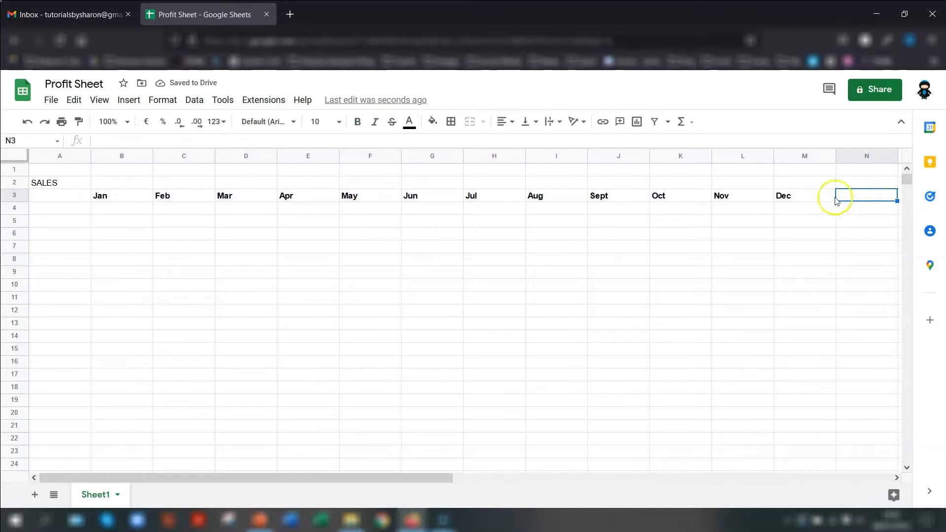
{"action": "type", "text": "Total"}
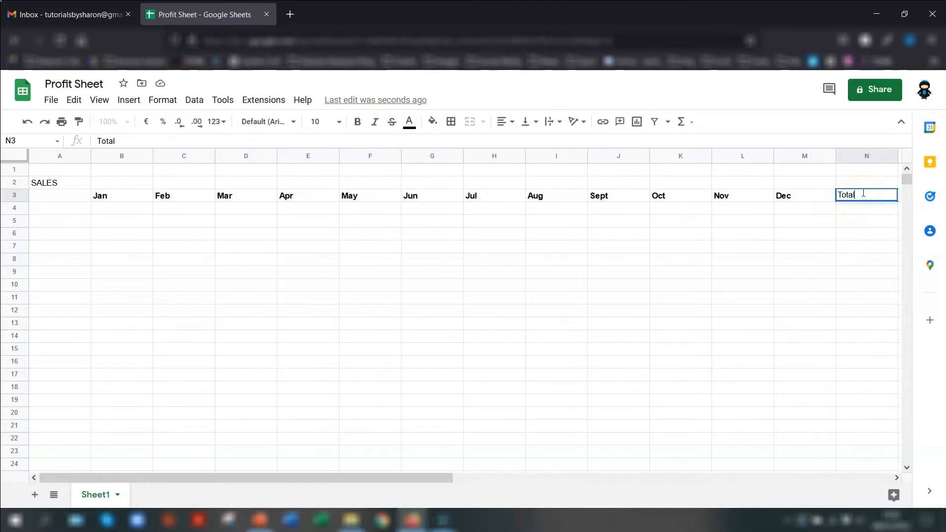
{"action": "key", "text": "Return"}
{"action": "key", "text": "Up"}
{"action": "left_click", "coordinate": [358, 122]}
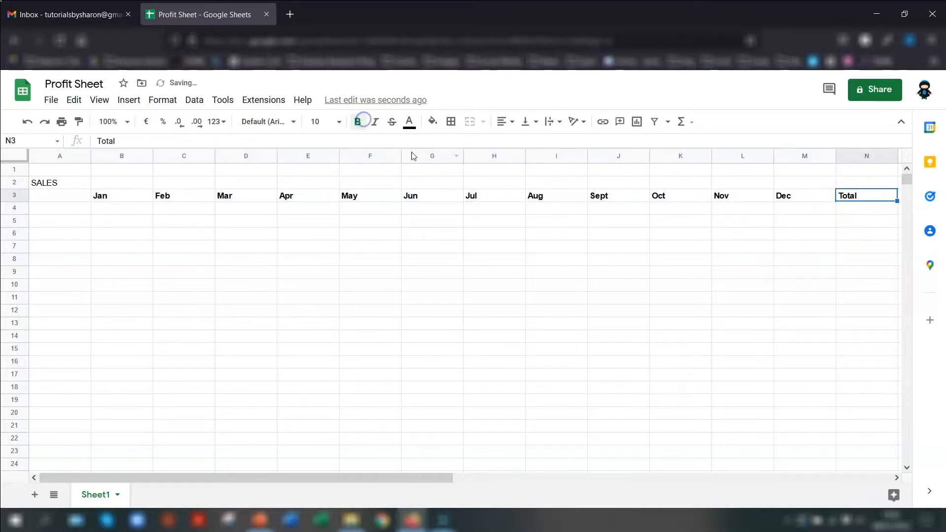
Add a bold row label Total in cell A5 of the sales section
{"action": "left_click", "coordinate": [71, 228]}
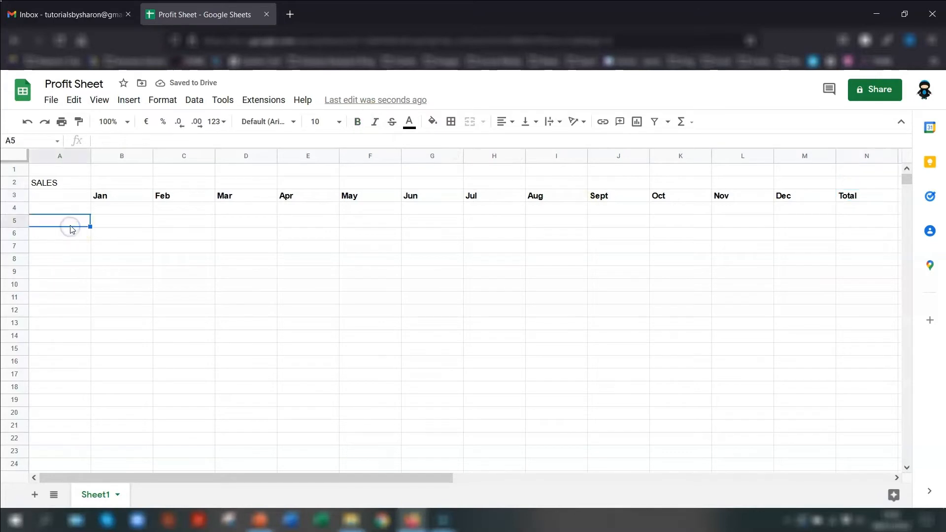
{"action": "type", "text": "Total"}
{"action": "key", "text": "Tab"}
{"action": "key", "text": "Left"}
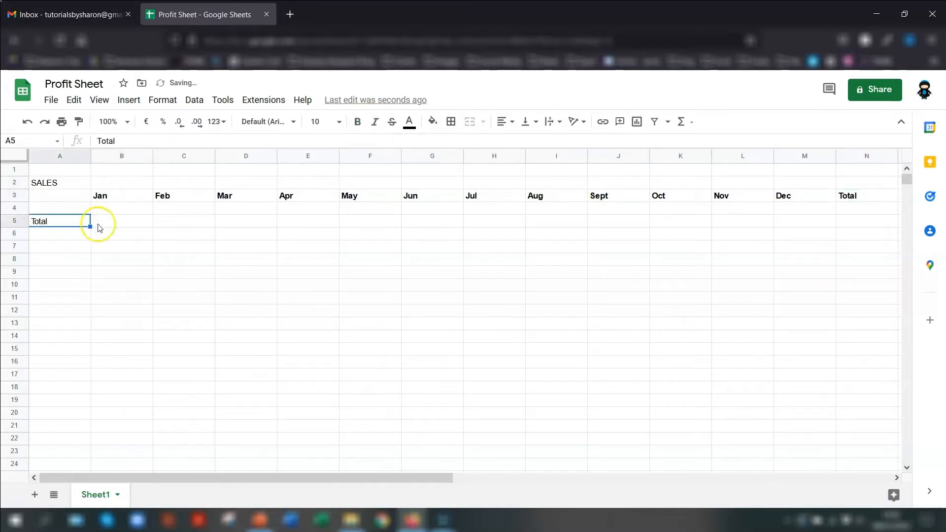
{"action": "left_click", "coordinate": [357, 122]}
Format the SALES heading in A2 as bold with the standard red text colour
{"action": "left_click", "coordinate": [46, 182]}
{"action": "left_click", "coordinate": [358, 121]}
{"action": "left_click", "coordinate": [409, 122]}
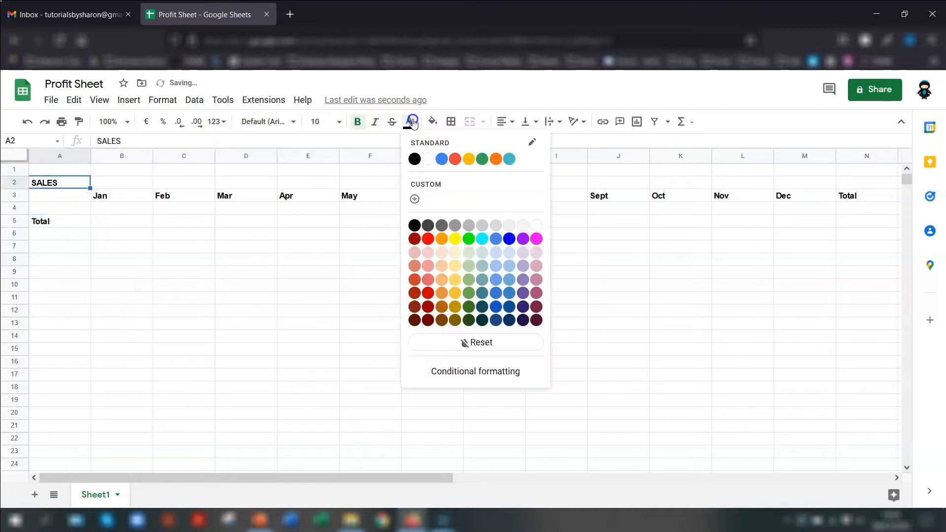
{"action": "left_click", "coordinate": [454, 158]}
{"action": "left_click", "coordinate": [65, 235]}
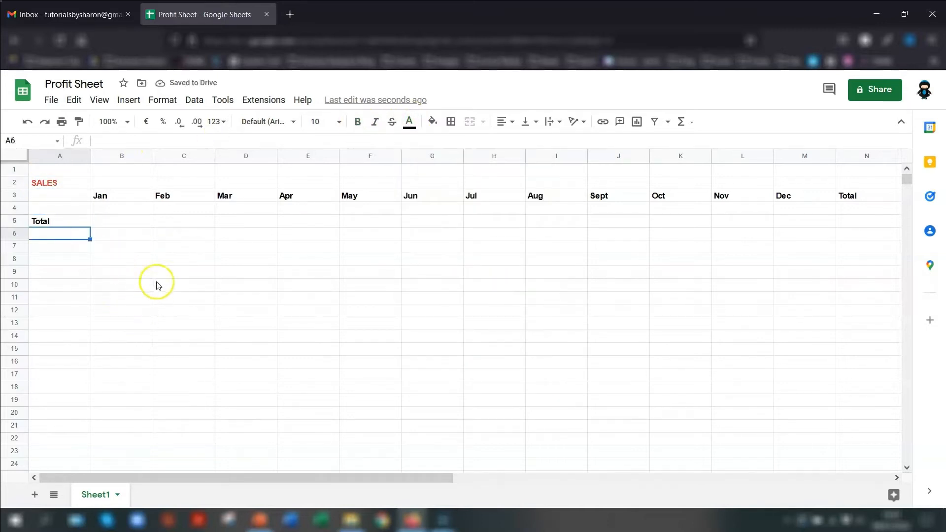
{"action": "left_click", "coordinate": [106, 208]}
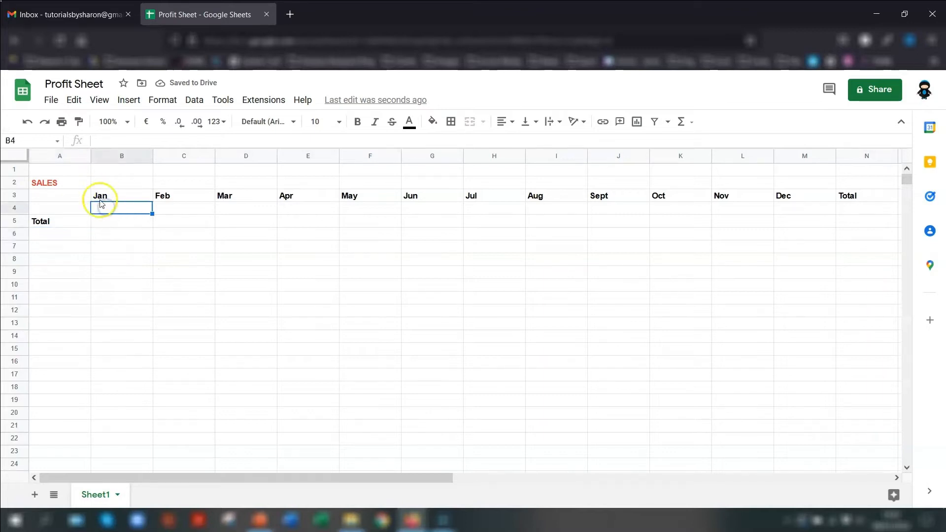
{"action": "left_click", "coordinate": [67, 208]}
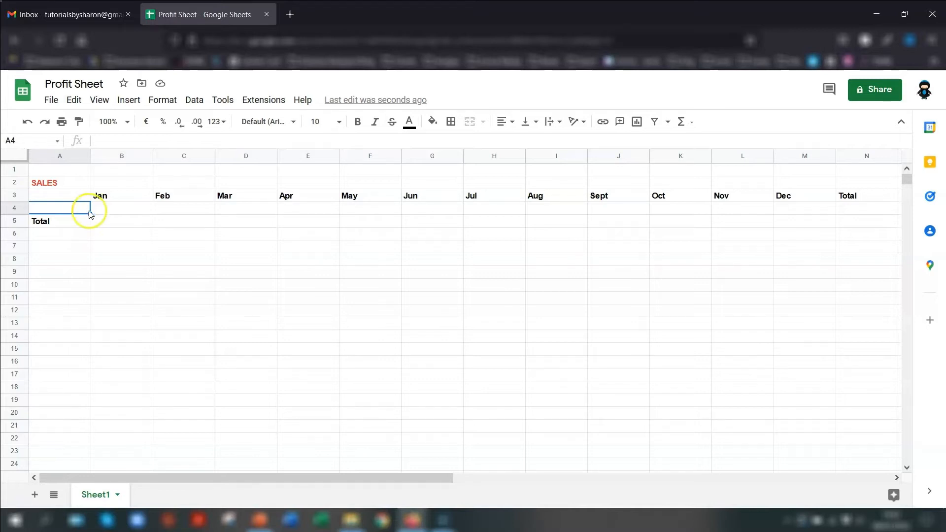
{"action": "left_click", "coordinate": [103, 209]}
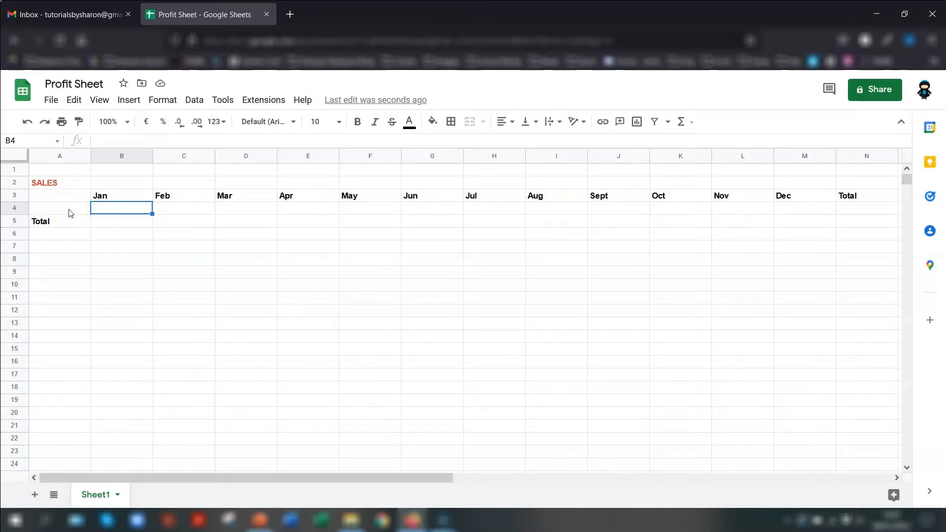
Insert one row below row 4, above the sales section's Total row
{"action": "left_click", "coordinate": [14, 209]}
{"action": "right_click", "coordinate": [15, 210]}
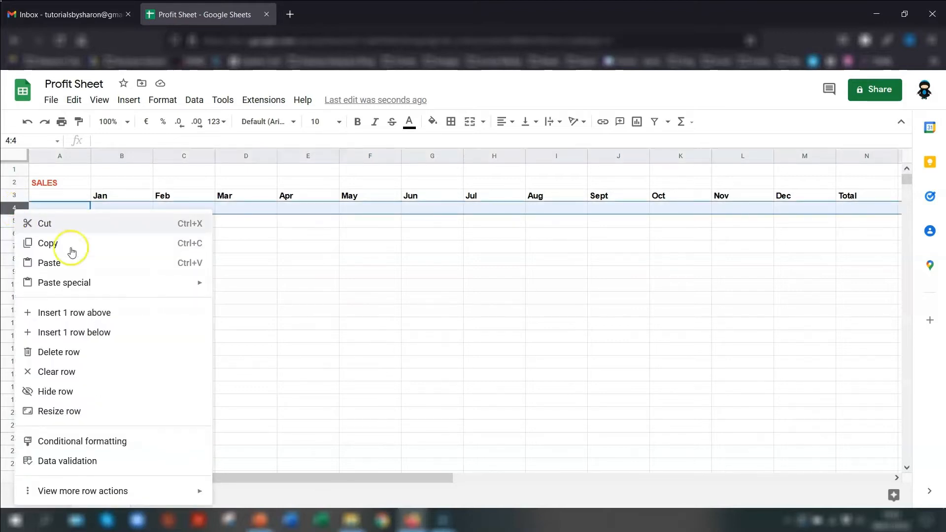
{"action": "left_click", "coordinate": [81, 333]}
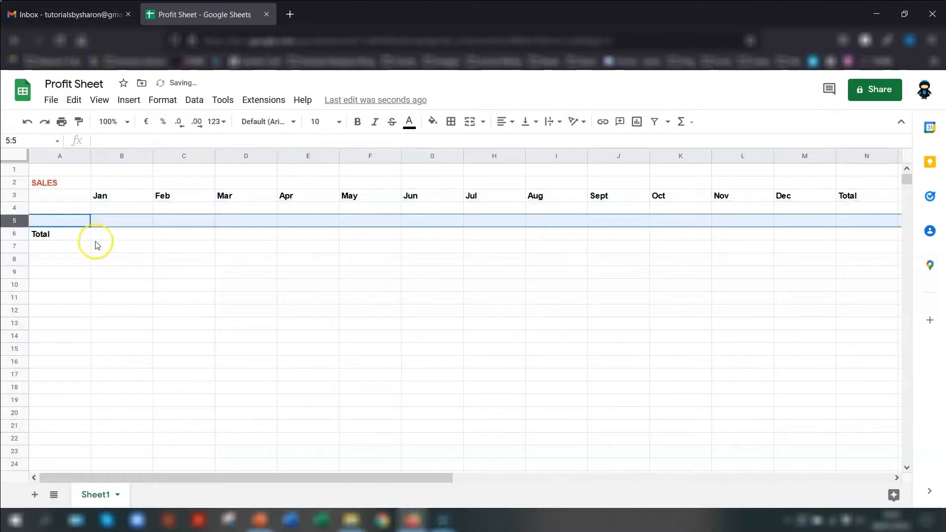
Widen column A to about one and a half times its width
{"action": "left_click", "coordinate": [88, 213]}
{"action": "left_click_drag", "start_coordinate": [91, 156], "coordinate": [128, 156]}
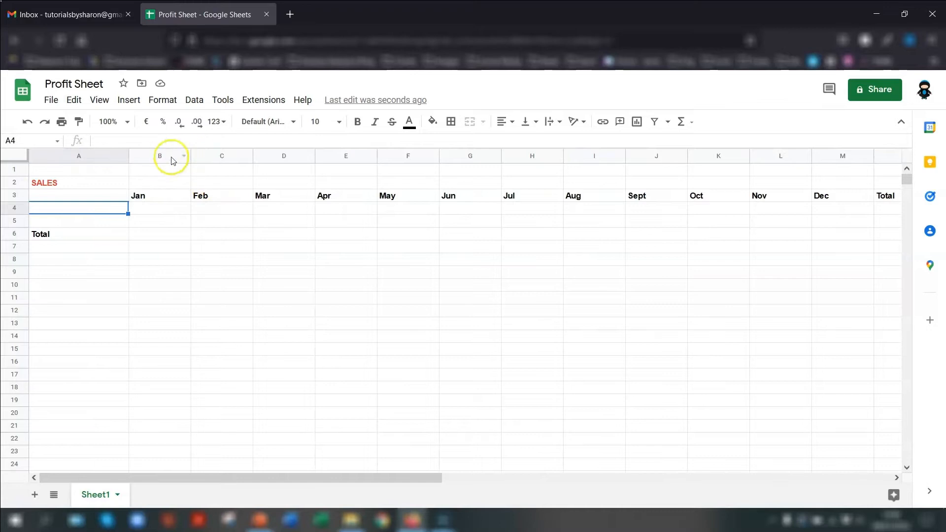
Narrow the month and total columns B to N equally to about four-fifths of their width
{"action": "left_click", "coordinate": [157, 156]}
{"action": "left_click_drag", "start_coordinate": [173, 156], "coordinate": [886, 167]}
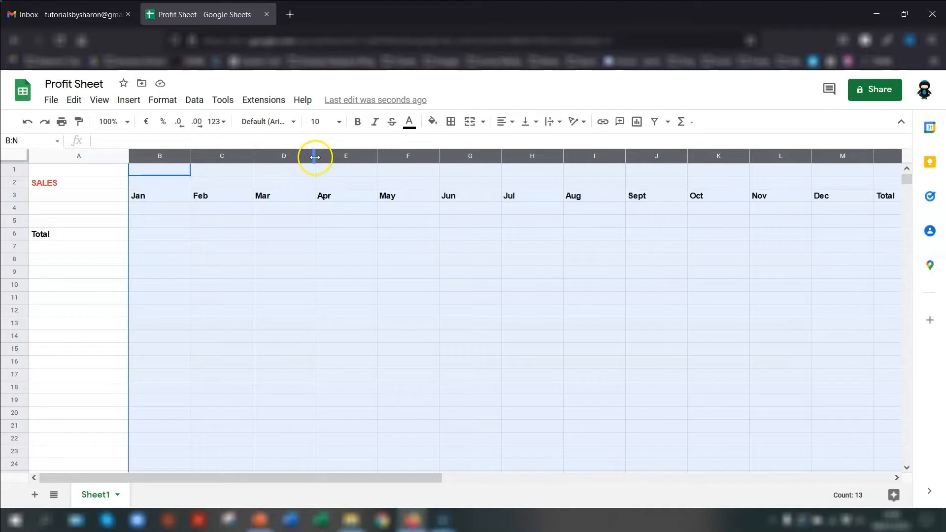
{"action": "left_click_drag", "start_coordinate": [314, 155], "coordinate": [303, 156]}
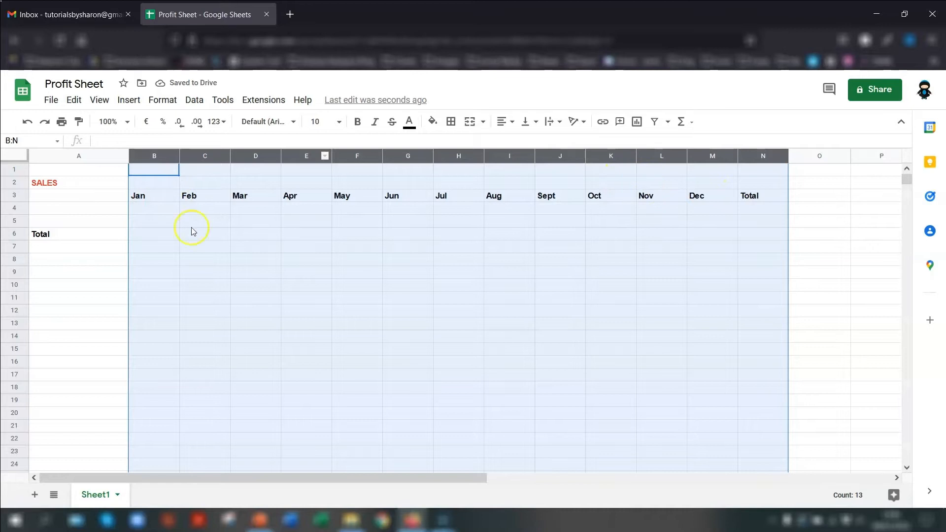
{"action": "left_click", "coordinate": [106, 232]}
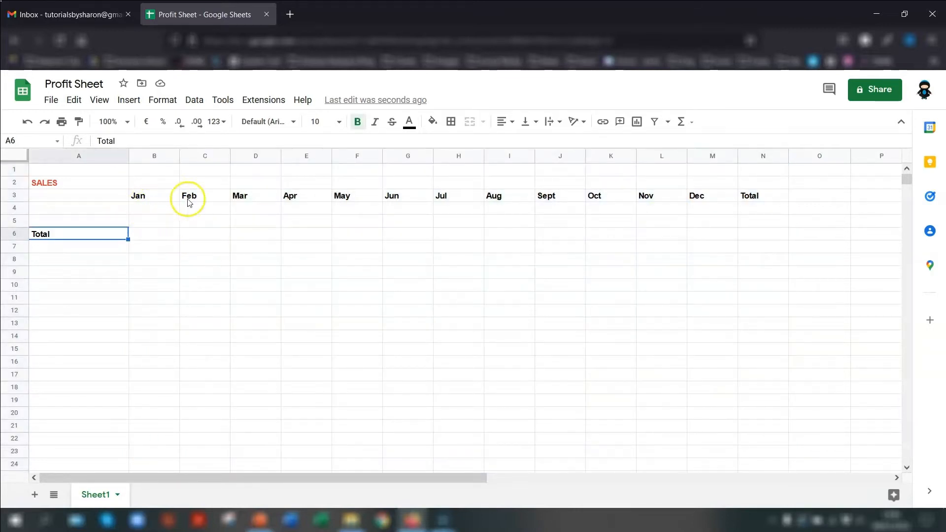
Apply alternating colors to A3:N6 using the default cyan style with both header and footer enabled
{"action": "left_click_drag", "start_coordinate": [84, 195], "coordinate": [765, 234]}
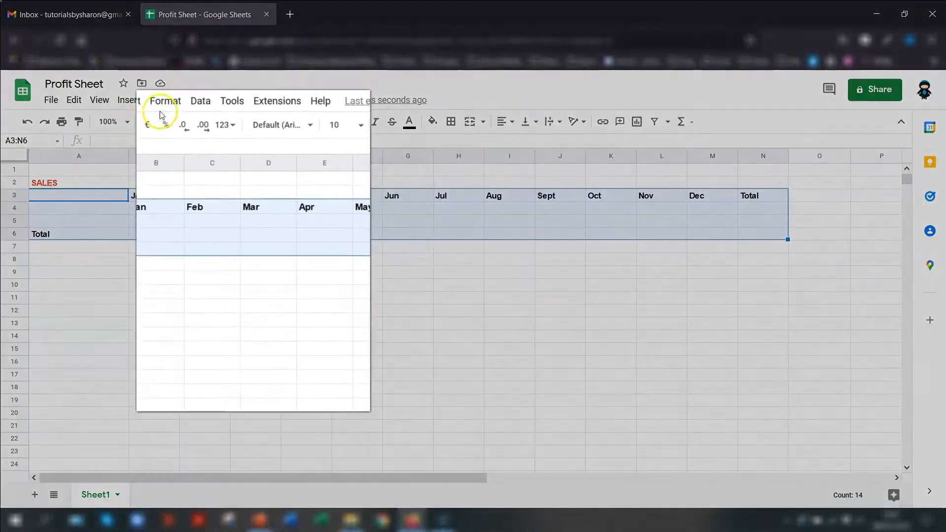
{"action": "left_click", "coordinate": [163, 99]}
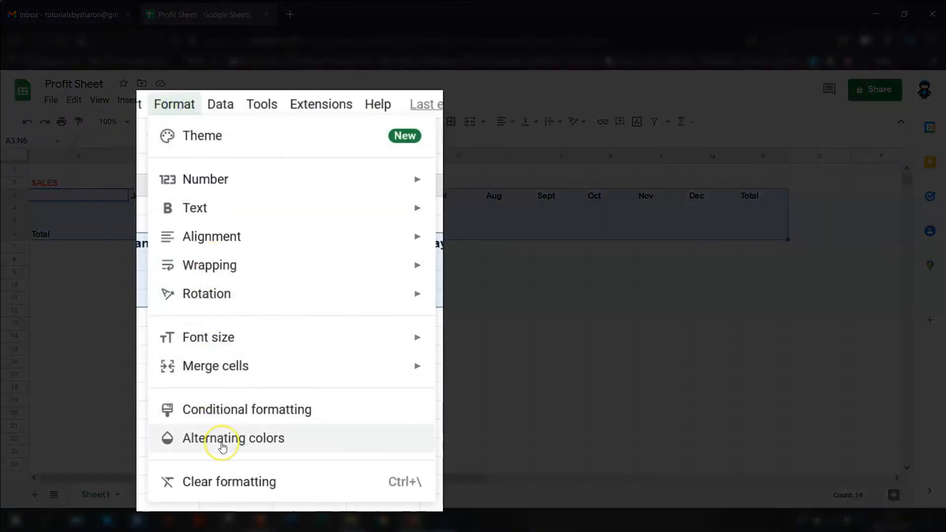
{"action": "left_click", "coordinate": [223, 446]}
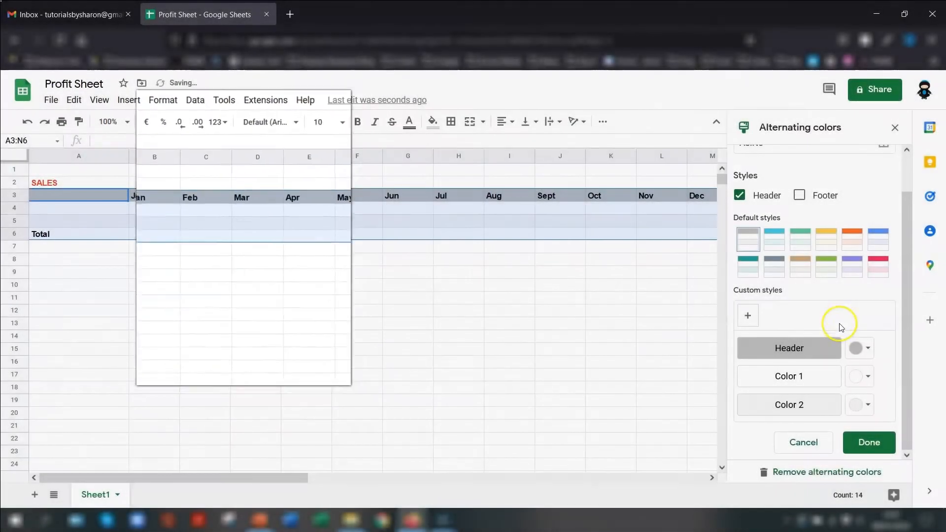
{"action": "left_click", "coordinate": [774, 245]}
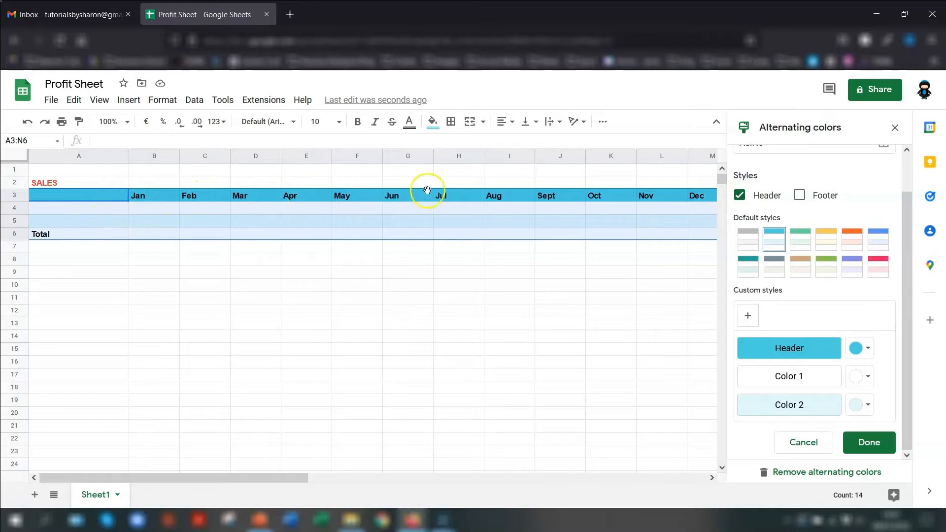
{"action": "left_click", "coordinate": [800, 196]}
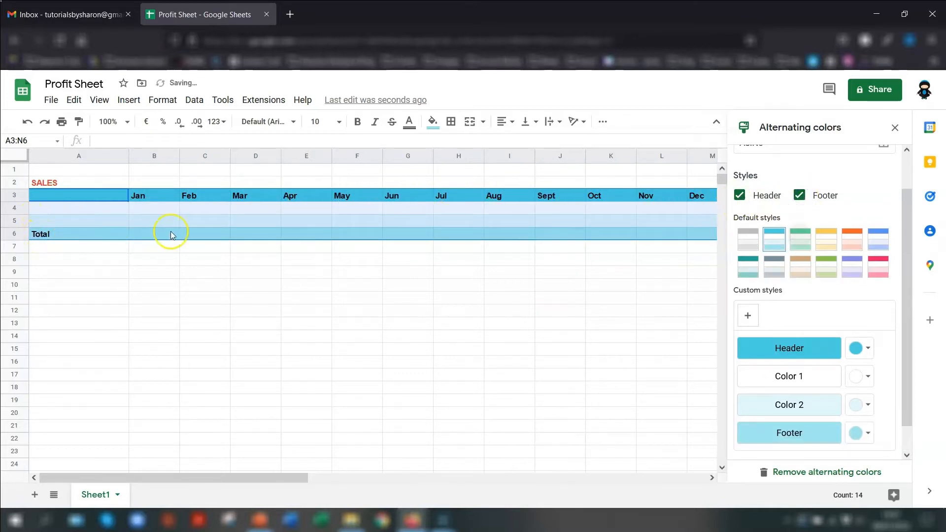
{"action": "scroll", "coordinate": [885, 291], "scroll_direction": "down", "scroll_amount": 1}
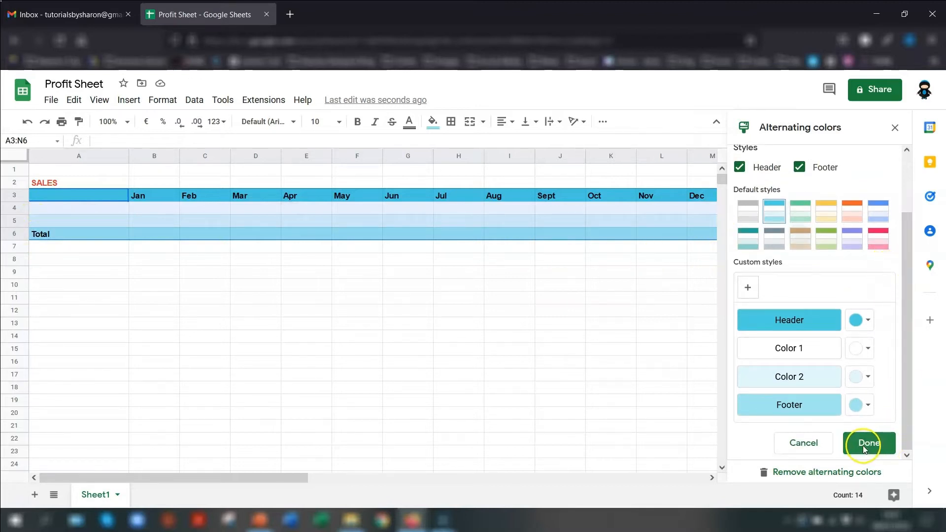
{"action": "left_click", "coordinate": [863, 446]}
{"action": "left_click", "coordinate": [67, 265]}
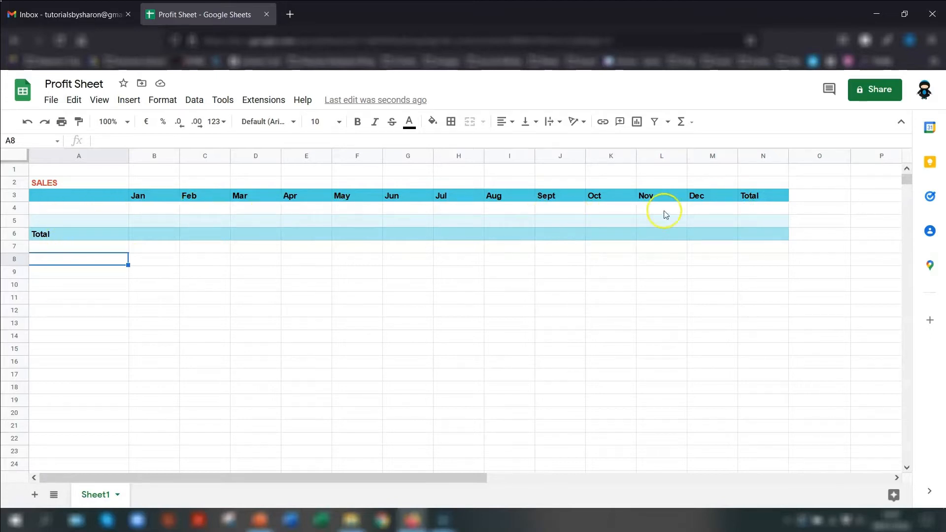
Enter the formula =sum(B4:B5) in B6 to total the January sales
{"action": "left_click", "coordinate": [63, 220]}
{"action": "left_click", "coordinate": [68, 209]}
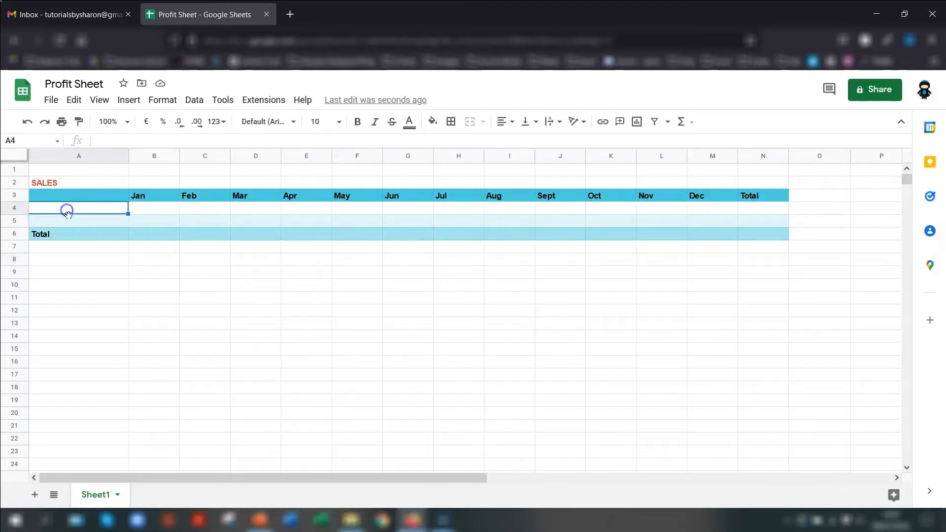
{"action": "left_click", "coordinate": [150, 236]}
{"action": "type", "text": "=sum("}
{"action": "left_click", "coordinate": [142, 209]}
{"action": "left_click_drag", "start_coordinate": [142, 211], "coordinate": [145, 223]}
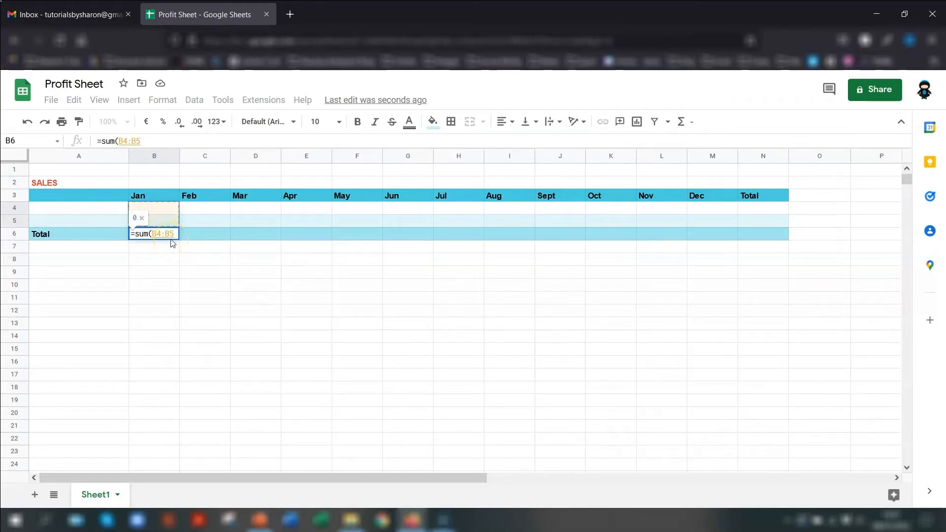
{"action": "type", "text": ")"}
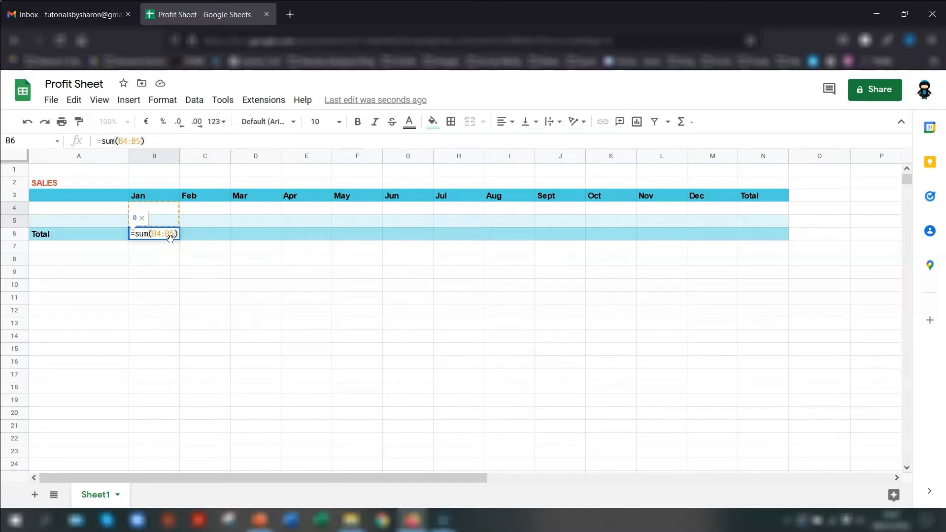
{"action": "key", "text": "Return"}
{"action": "left_click", "coordinate": [153, 238]}
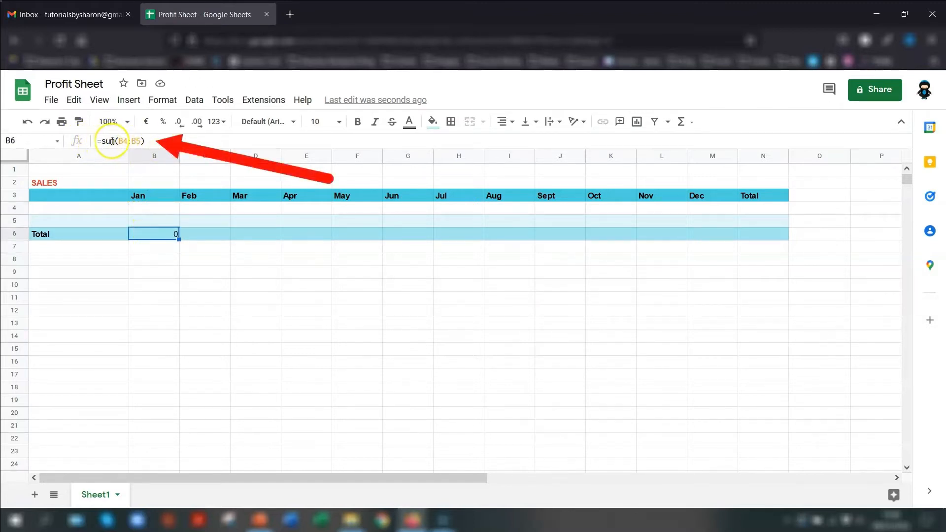
Fill the January total formula from B6 across the Total row to N6
{"action": "left_click_drag", "start_coordinate": [162, 212], "coordinate": [149, 220]}
{"action": "left_click", "coordinate": [148, 235]}
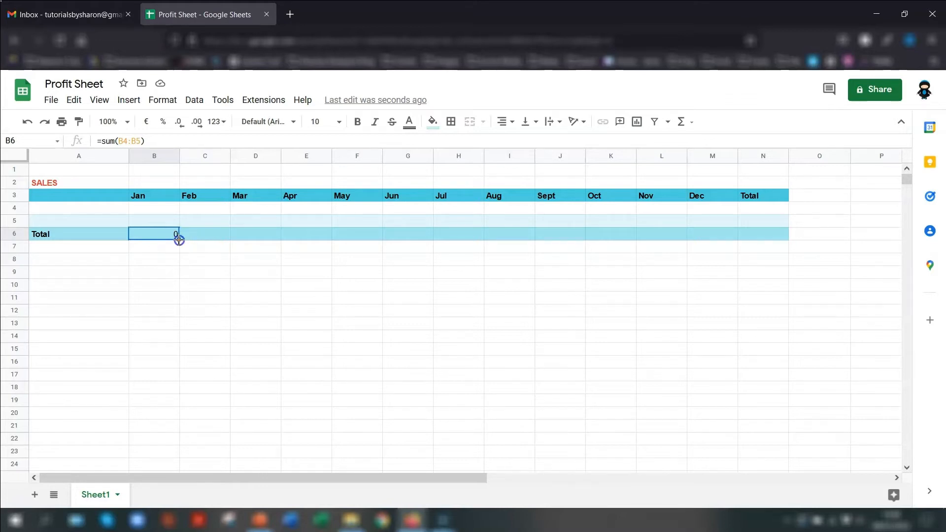
{"action": "left_click_drag", "start_coordinate": [178, 240], "coordinate": [533, 235]}
{"action": "left_click_drag", "start_coordinate": [625, 234], "coordinate": [696, 235]}
{"action": "left_click_drag", "start_coordinate": [756, 234], "coordinate": [758, 234]}
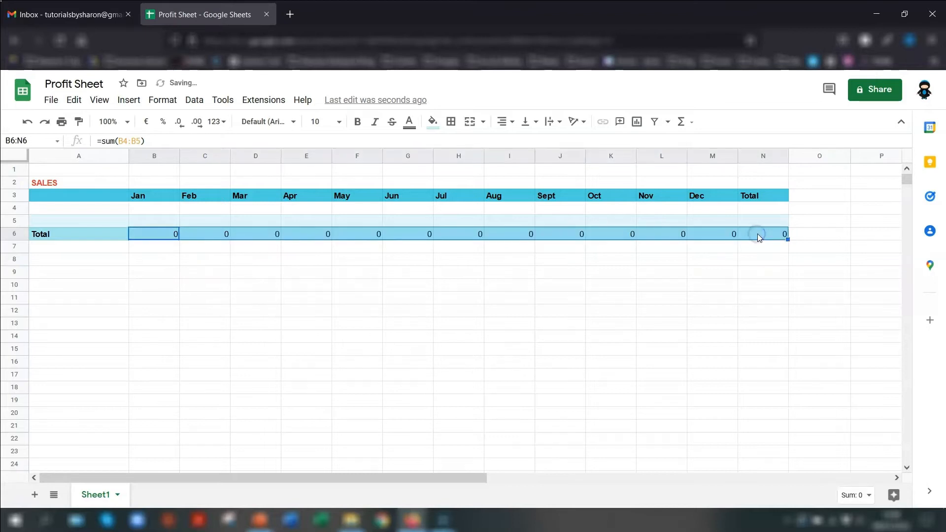
{"action": "left_click", "coordinate": [359, 235]}
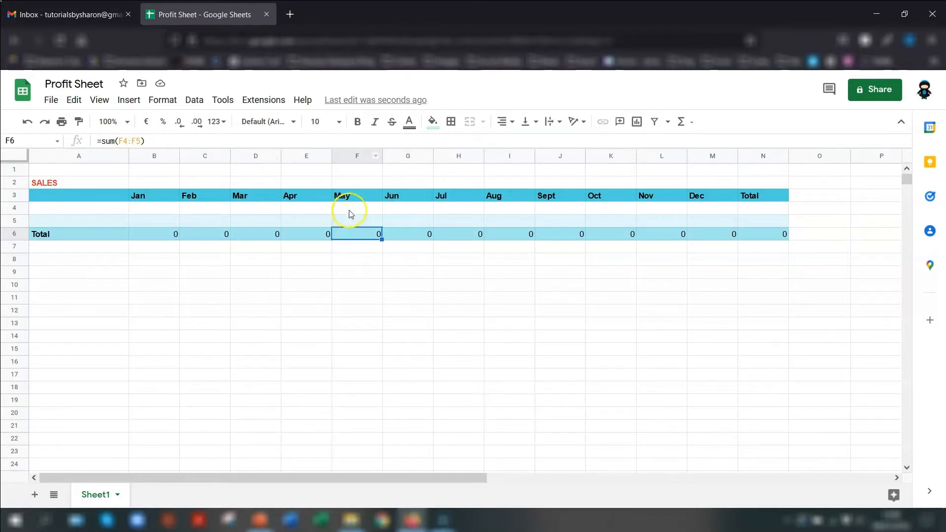
Enter =sum(B4:M4) in N4 as the first sales row's total and fill it down to N5
{"action": "left_click", "coordinate": [762, 209]}
{"action": "type", "text": "=sum("}
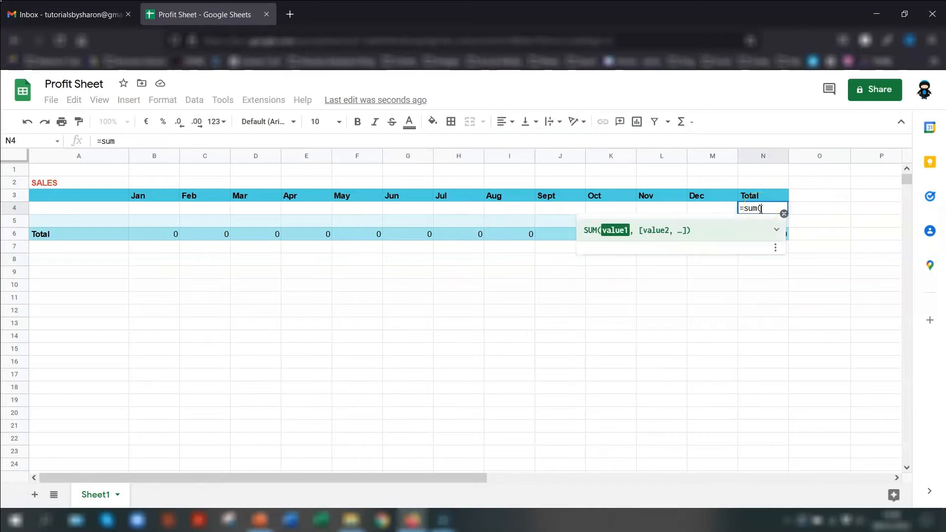
{"action": "left_click_drag", "start_coordinate": [149, 210], "coordinate": [703, 215]}
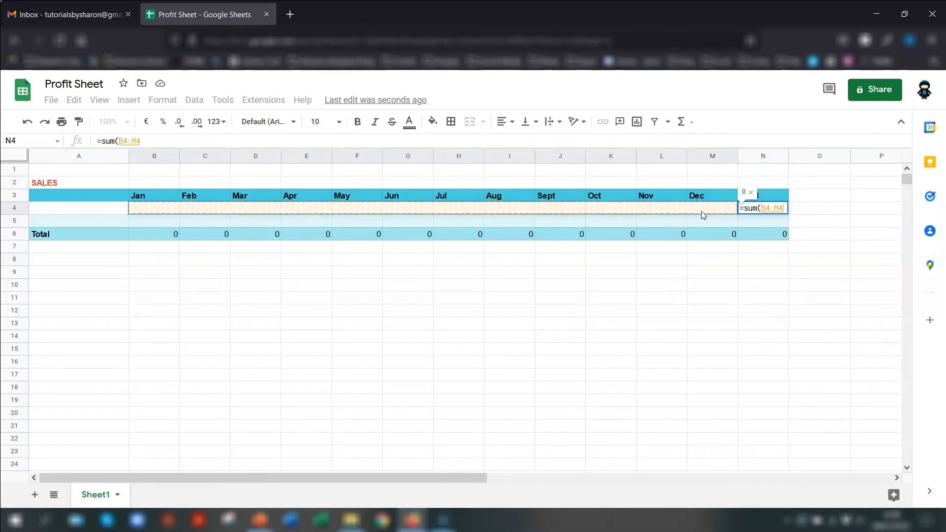
{"action": "type", "text": ")"}
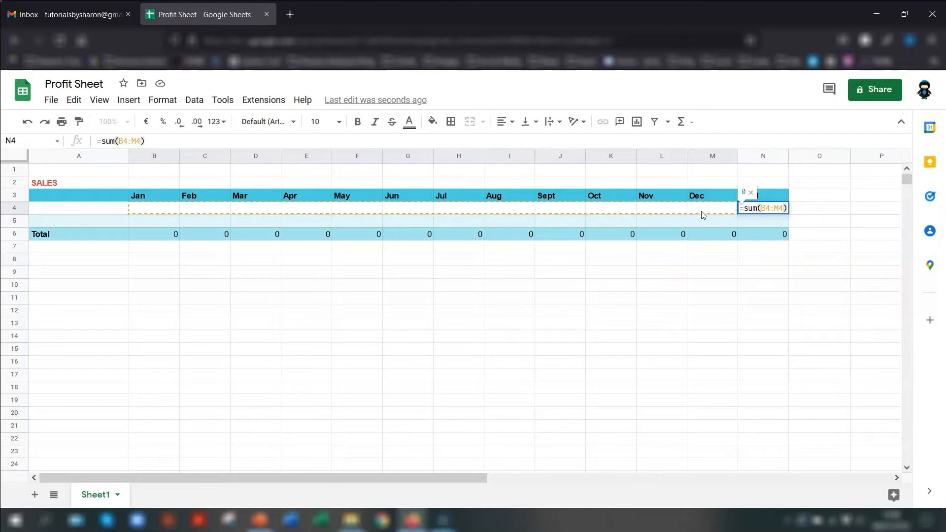
{"action": "key", "text": "Return"}
{"action": "left_click", "coordinate": [768, 209]}
{"action": "left_click_drag", "start_coordinate": [789, 220], "coordinate": [789, 221]}
{"action": "left_click", "coordinate": [773, 223]}
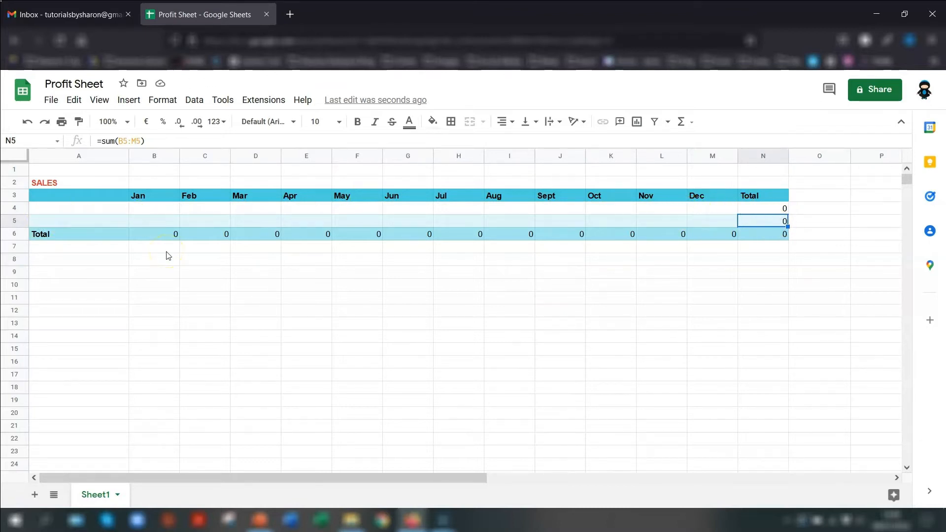
Centre the month and Total headings in B3:N3 horizontally
{"action": "left_click_drag", "start_coordinate": [153, 196], "coordinate": [768, 198]}
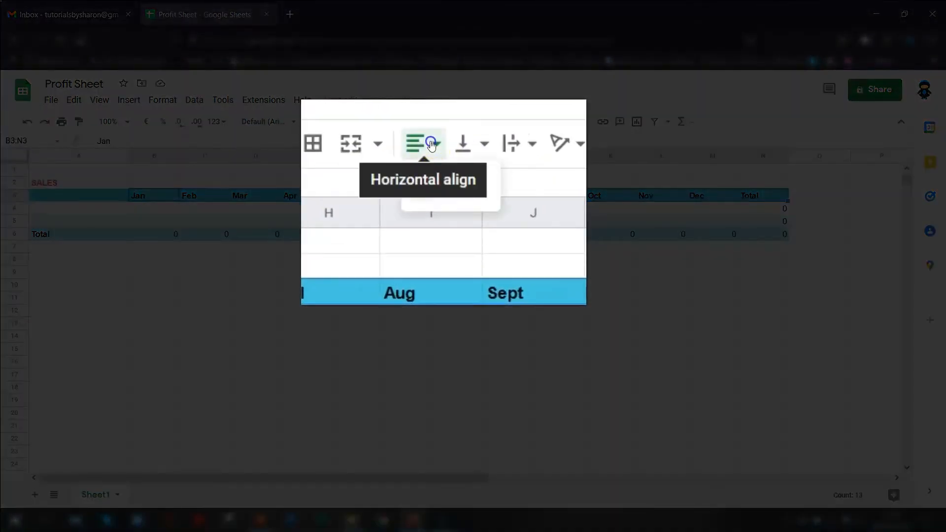
{"action": "left_click", "coordinate": [432, 148]}
{"action": "left_click", "coordinate": [477, 169]}
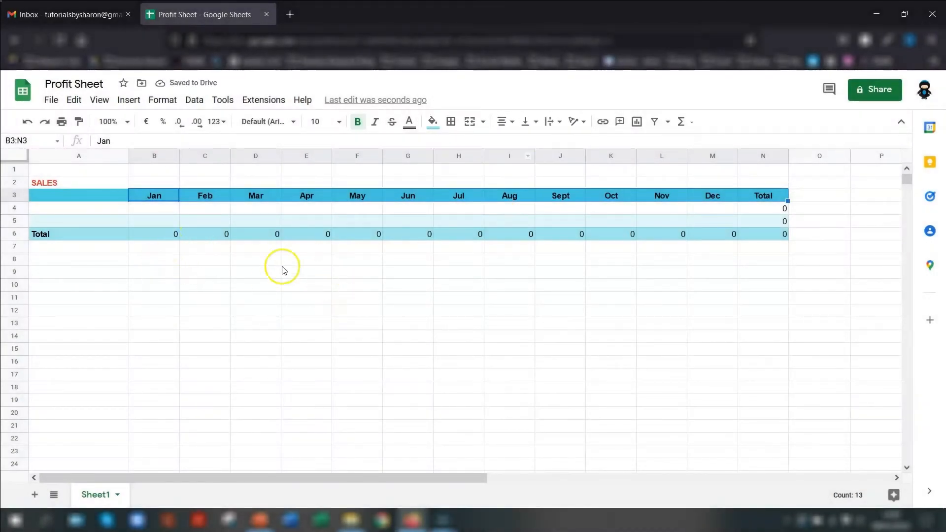
Make the monthly totals in B6:N6 and the row totals in N4:N5 bold
{"action": "left_click_drag", "start_coordinate": [148, 242], "coordinate": [756, 242]}
{"action": "left_click", "coordinate": [357, 122]}
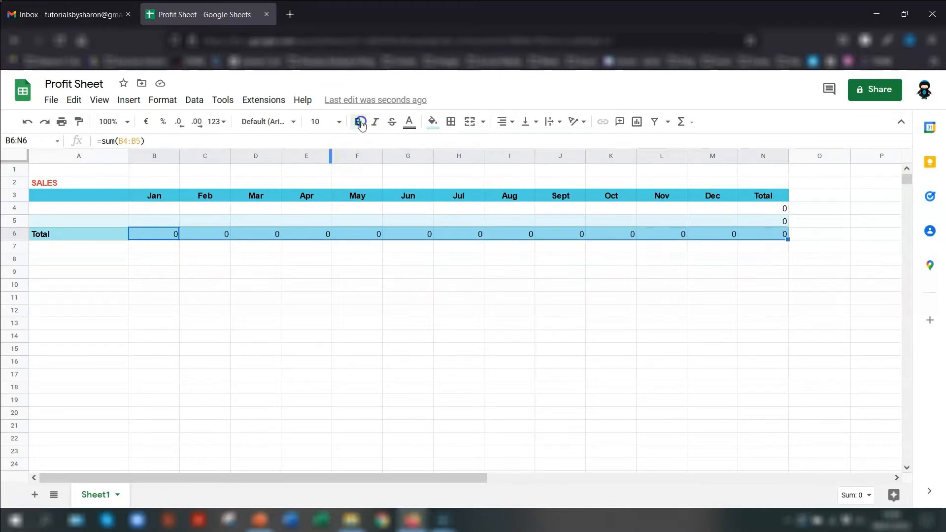
{"action": "left_click", "coordinate": [777, 214]}
{"action": "left_click_drag", "start_coordinate": [777, 213], "coordinate": [777, 221]}
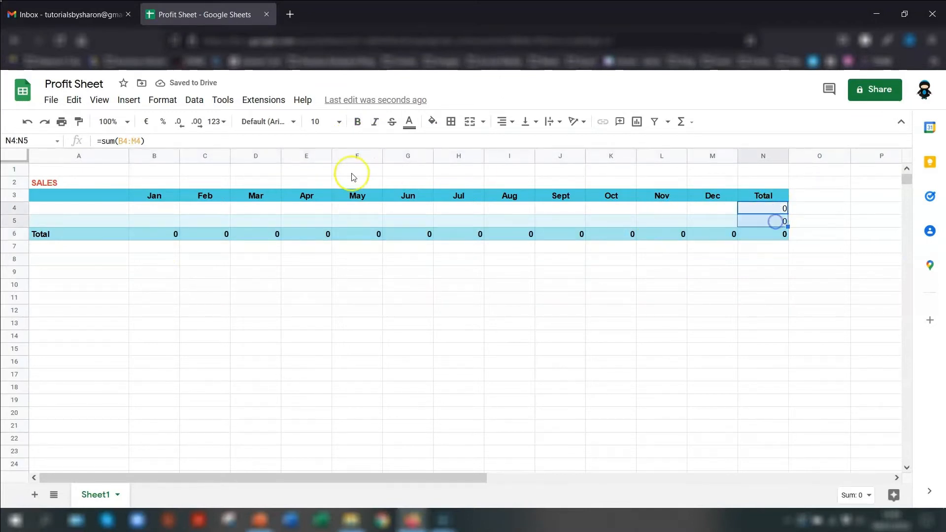
{"action": "left_click", "coordinate": [357, 122]}
{"action": "left_click", "coordinate": [255, 298]}
Format the sales figures and totals in B4:N6 as euro Currency with two decimals
{"action": "left_click_drag", "start_coordinate": [154, 208], "coordinate": [750, 239]}
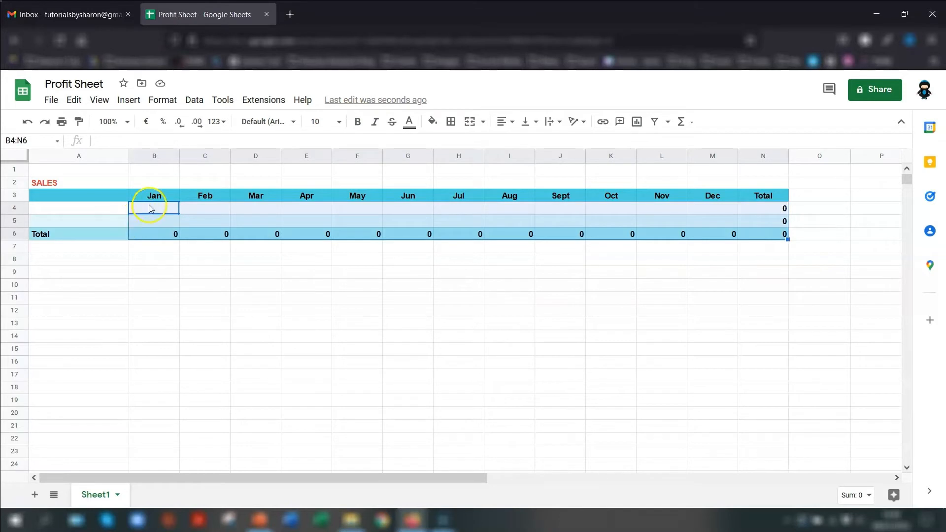
{"action": "left_click", "coordinate": [223, 122]}
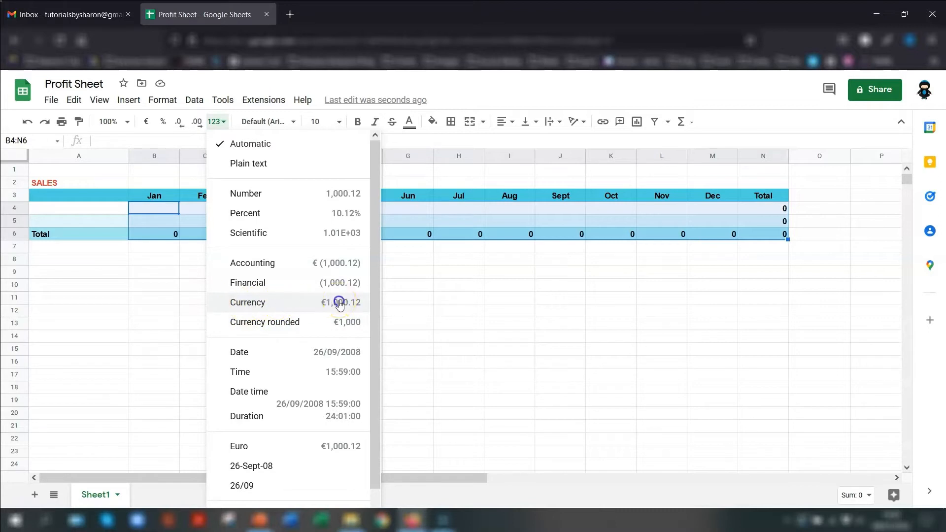
{"action": "left_click", "coordinate": [340, 304]}
{"action": "left_click", "coordinate": [156, 247]}
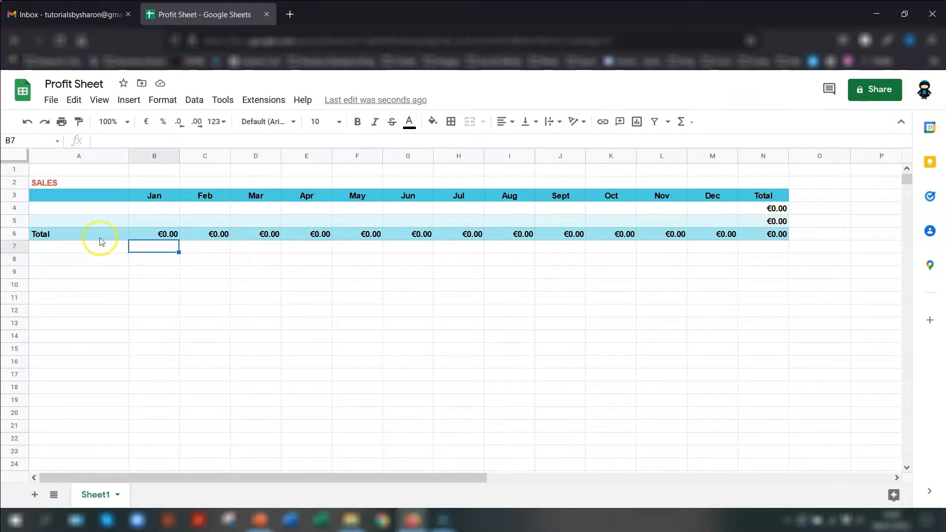
Insert one more row below row 4 in the sales section
{"action": "right_click", "coordinate": [15, 209]}
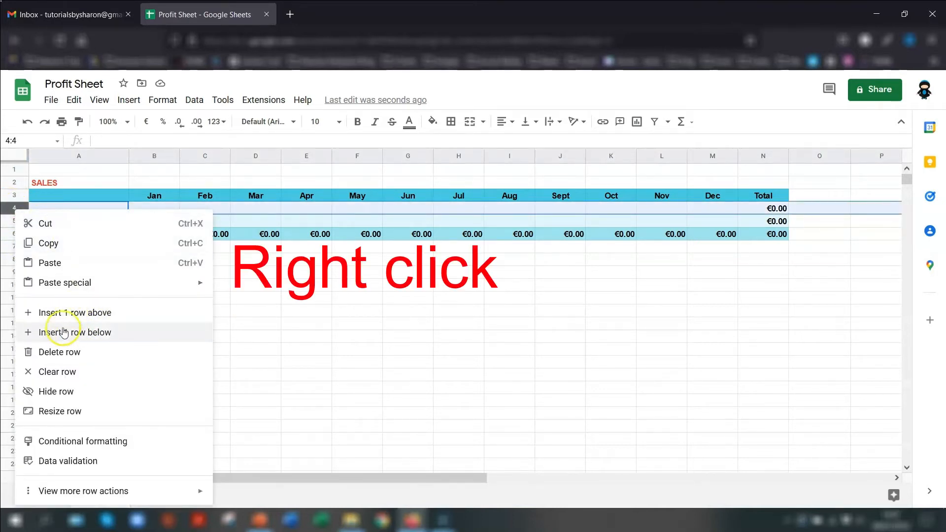
{"action": "left_click", "coordinate": [92, 334]}
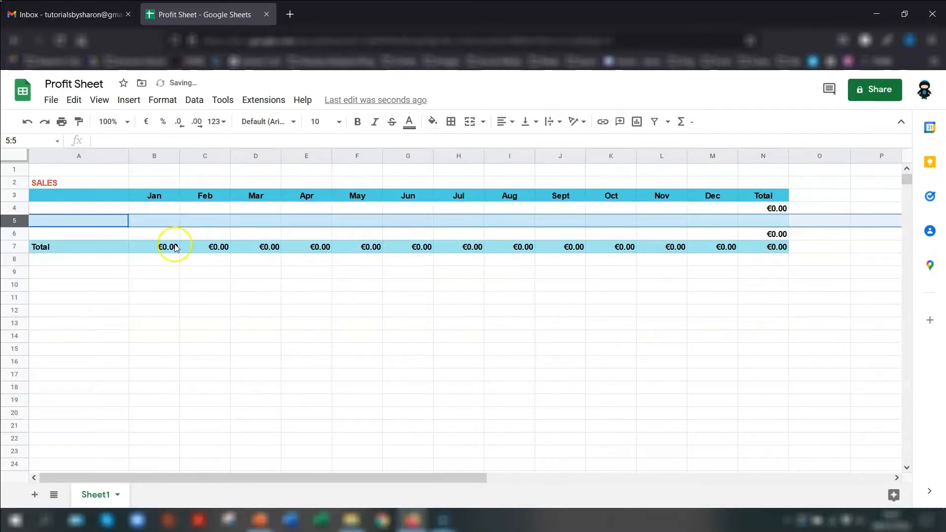
{"action": "left_click", "coordinate": [168, 224]}
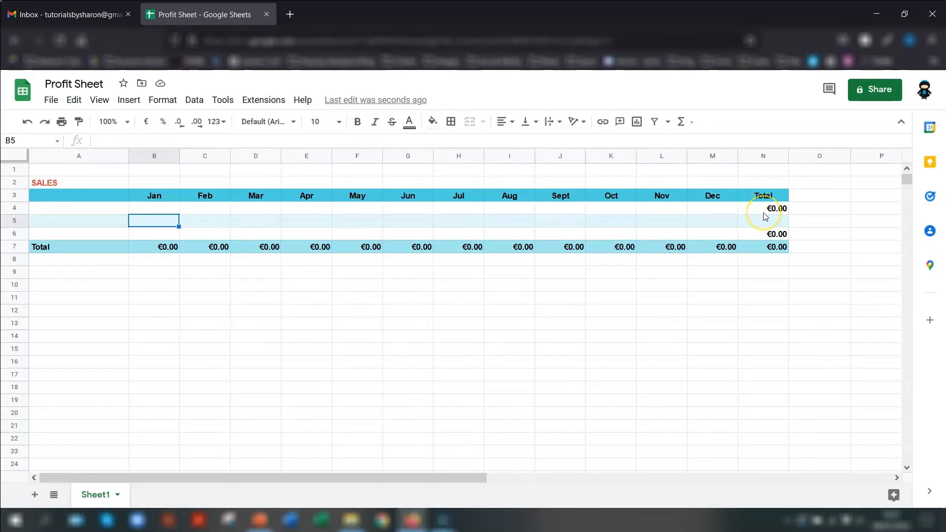
Fill the row total formula from N4 down to N5 and check the January total formula in B7
{"action": "left_click", "coordinate": [763, 210]}
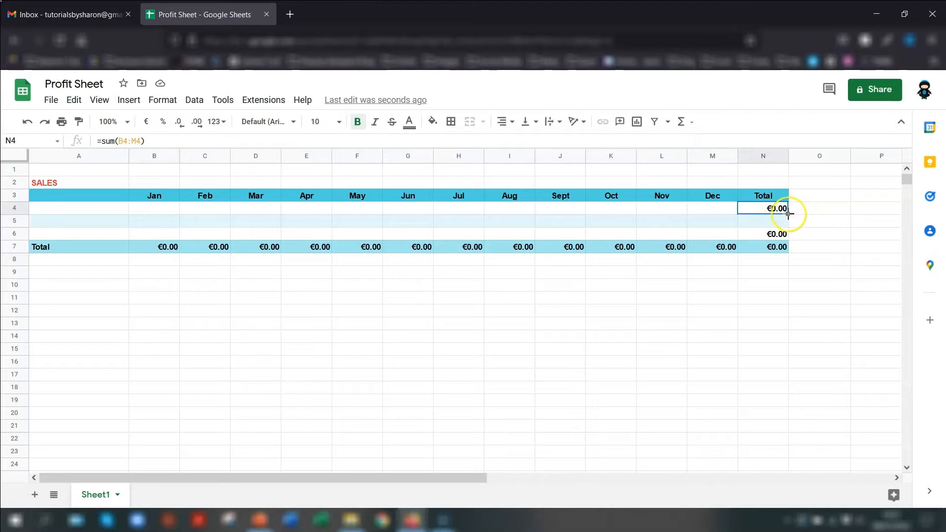
{"action": "left_click_drag", "start_coordinate": [787, 215], "coordinate": [784, 219]}
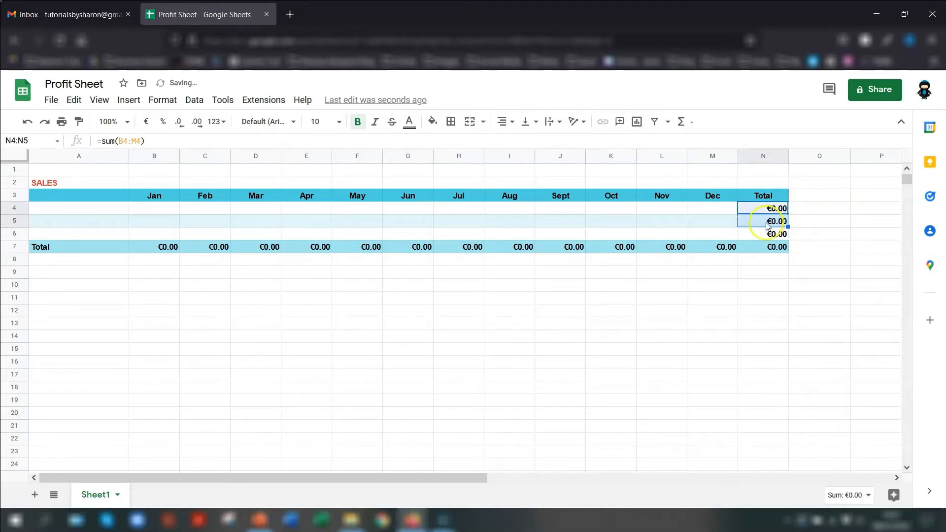
{"action": "left_click", "coordinate": [767, 226]}
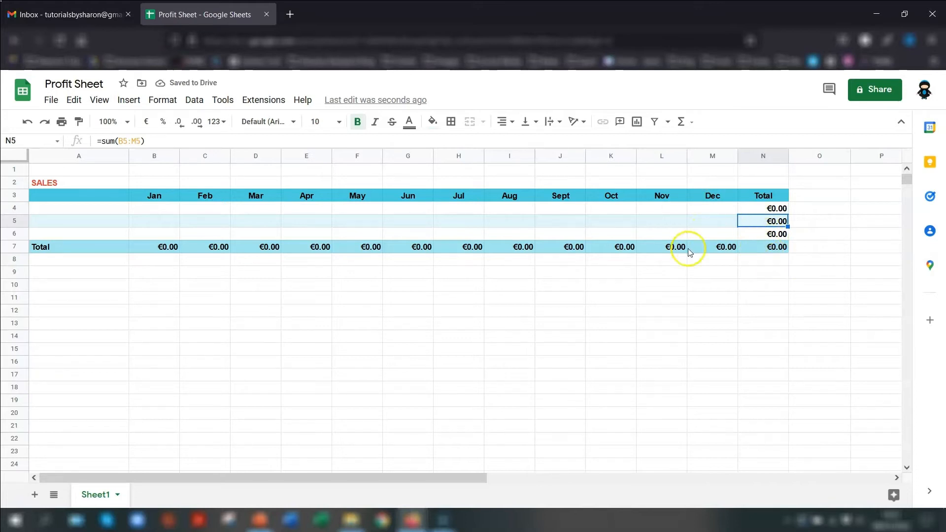
{"action": "left_click", "coordinate": [136, 249]}
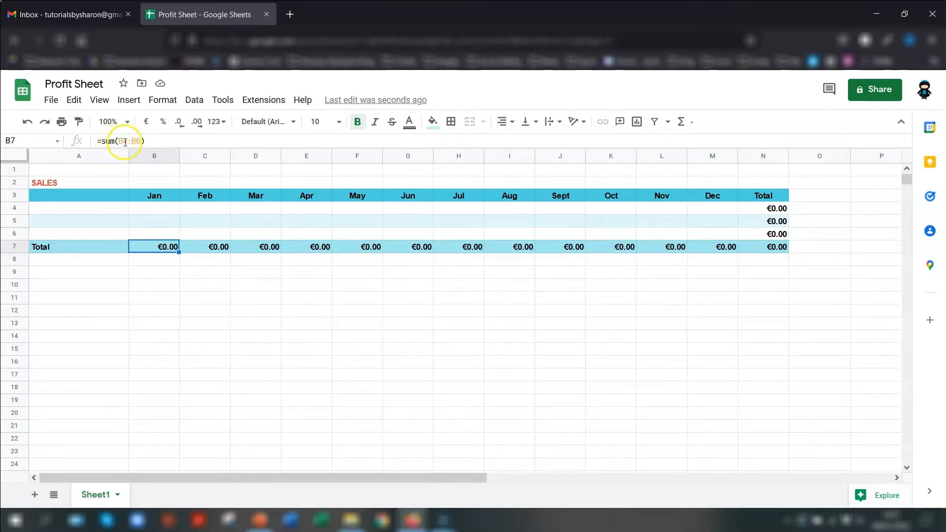
Copy the SALES section A2:N7 and paste it at A10
{"action": "left_click_drag", "start_coordinate": [157, 214], "coordinate": [161, 236]}
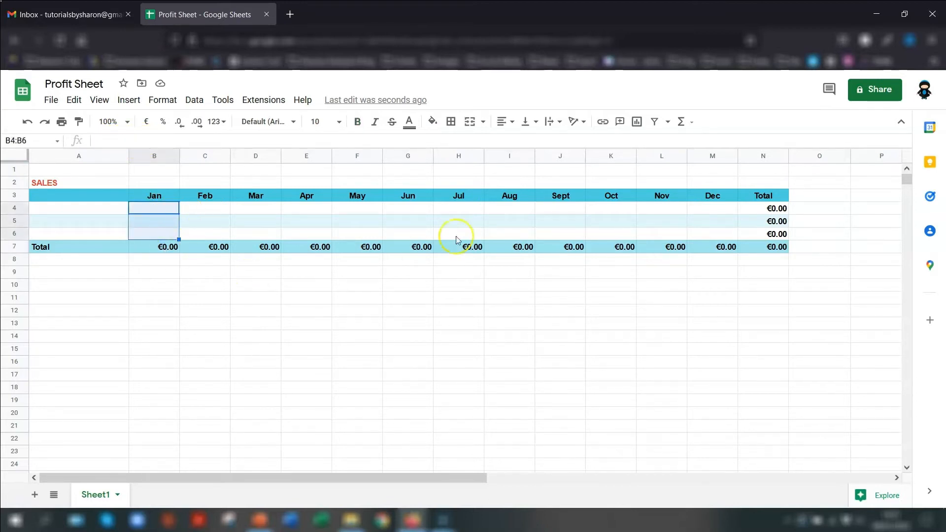
{"action": "left_click", "coordinate": [67, 267]}
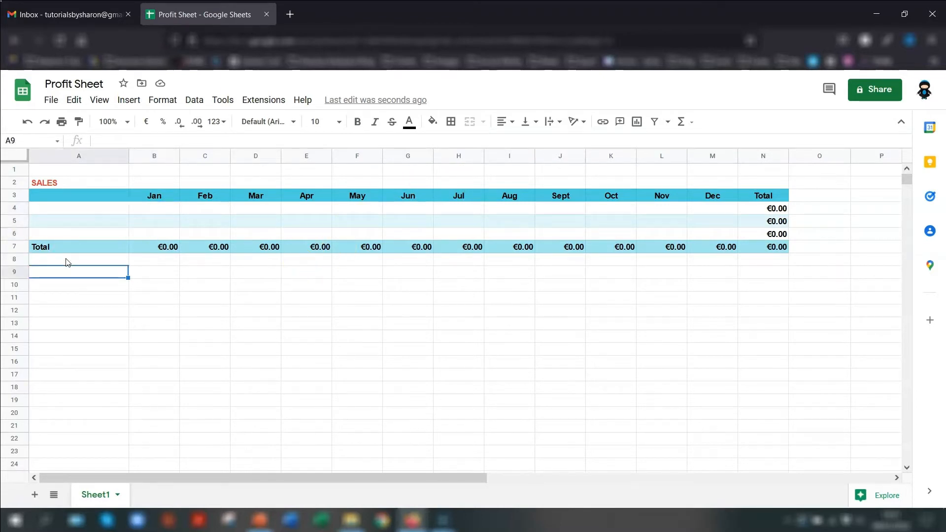
{"action": "left_click", "coordinate": [70, 182]}
{"action": "left_click_drag", "start_coordinate": [69, 182], "coordinate": [774, 253]}
{"action": "key", "text": "ctrl+c"}
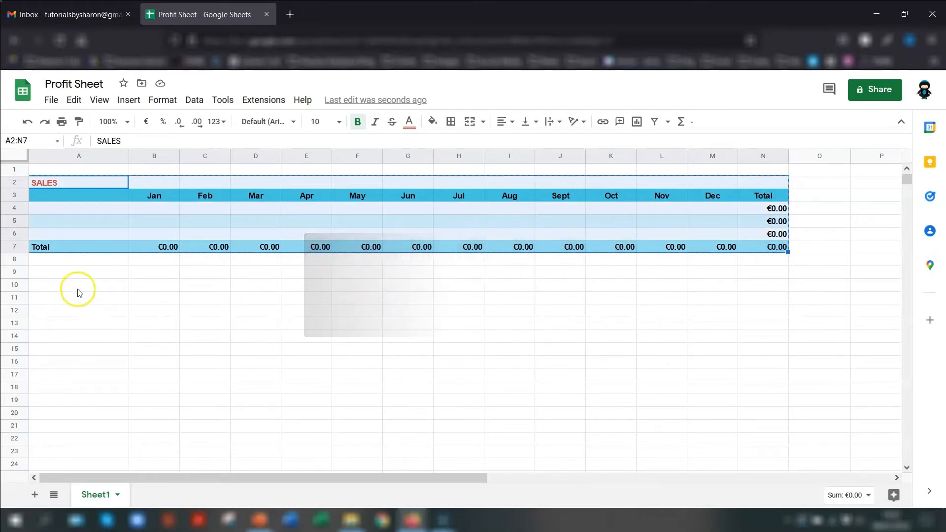
{"action": "left_click", "coordinate": [63, 290]}
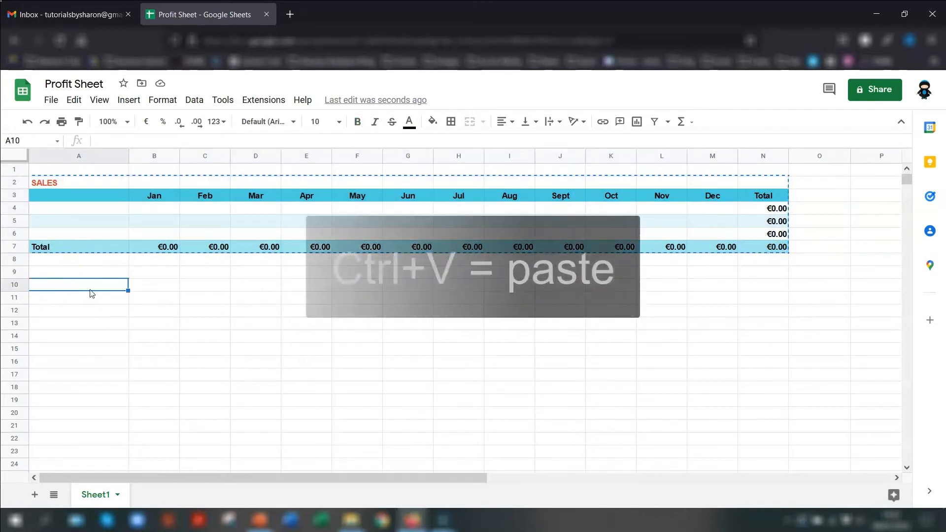
{"action": "key", "text": "ctrl+v"}
{"action": "left_click", "coordinate": [123, 322]}
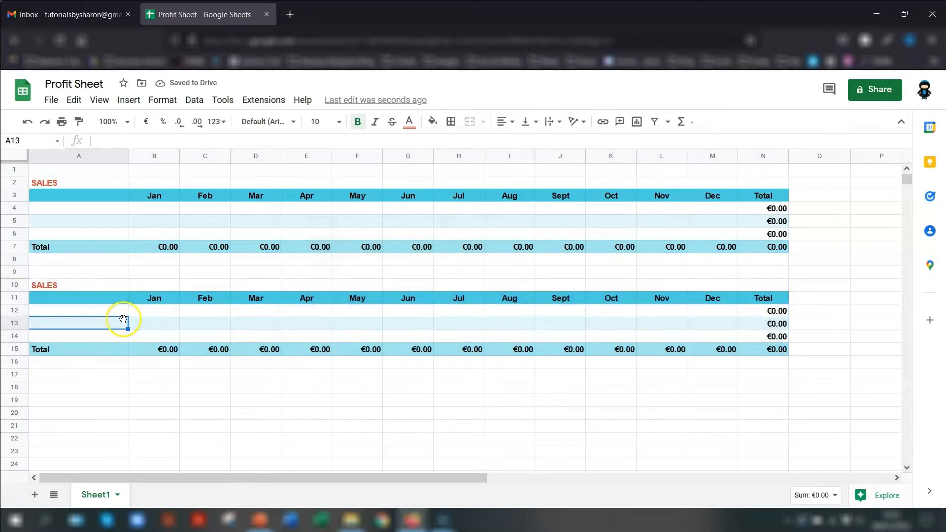
Change the copied section's heading in A10 to COST OF SALES
{"action": "left_click", "coordinate": [57, 285]}
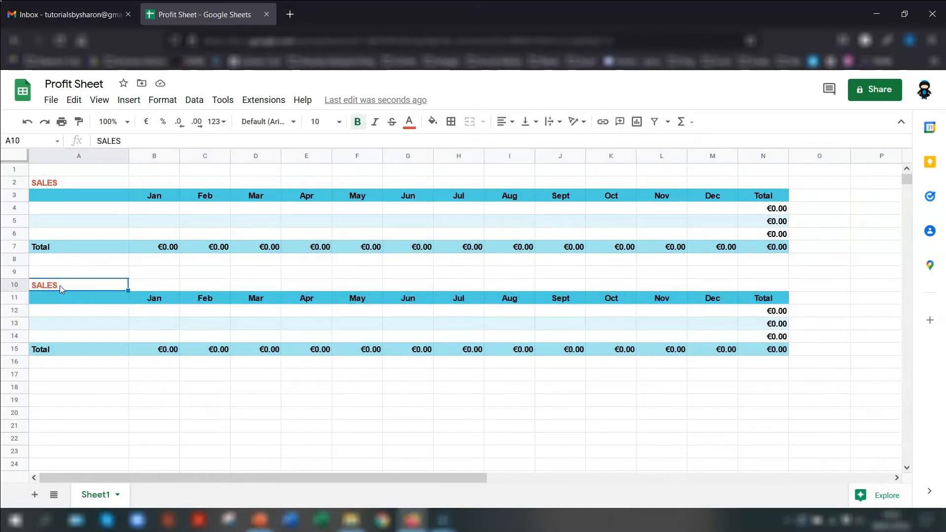
{"action": "double_click", "coordinate": [60, 286]}
{"action": "key", "text": "Home"}
{"action": "type", "text": "COST OF"}
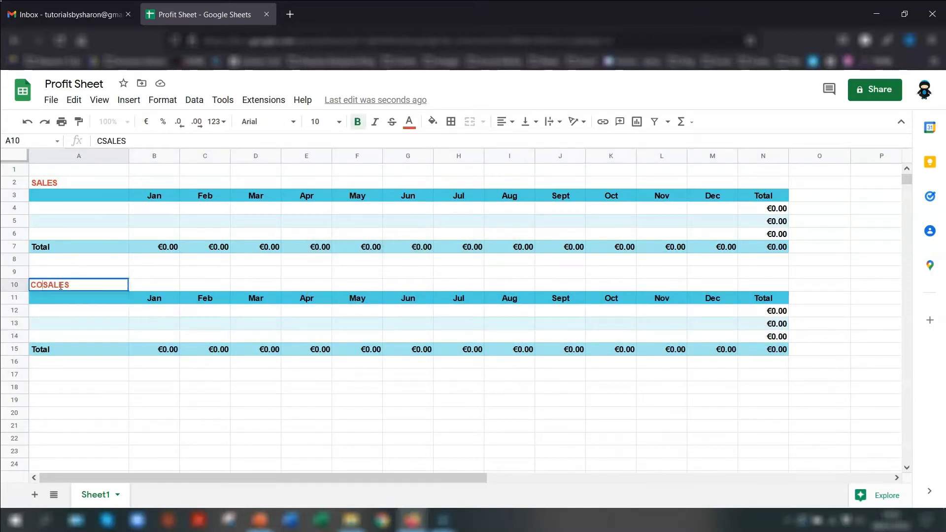
{"action": "key", "text": "Return"}
{"action": "key", "text": "Down"}
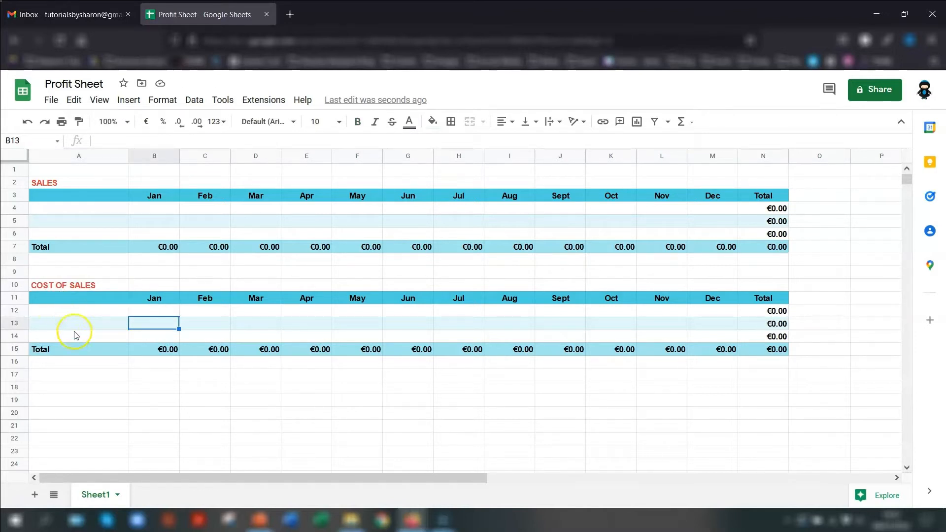
Delete two of the blank entry rows from the COST OF SALES section, starting at row 13
{"action": "left_click", "coordinate": [15, 324]}
{"action": "right_click", "coordinate": [15, 323]}
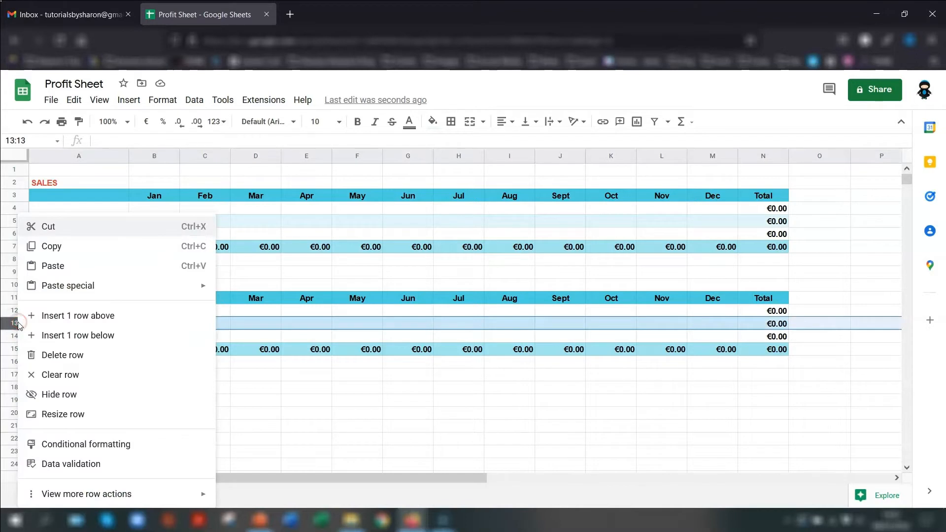
{"action": "left_click", "coordinate": [61, 355]}
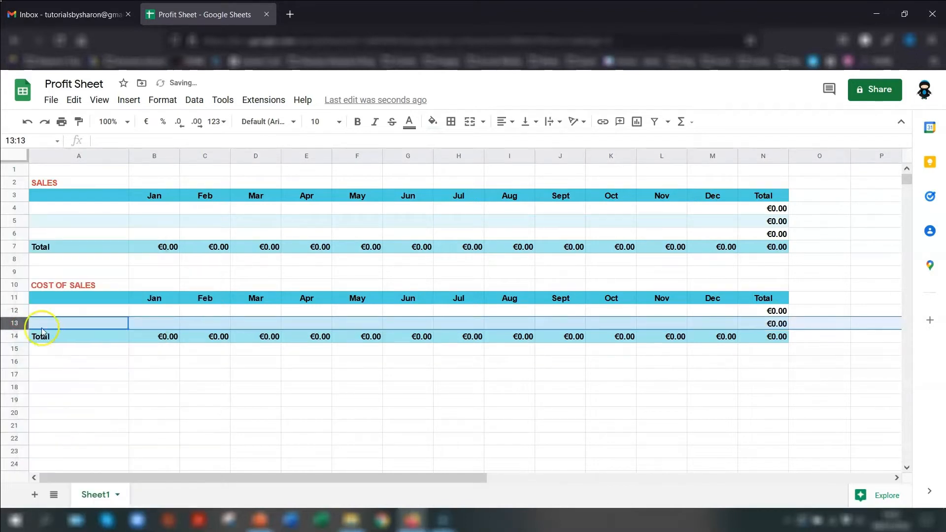
{"action": "right_click", "coordinate": [14, 323]}
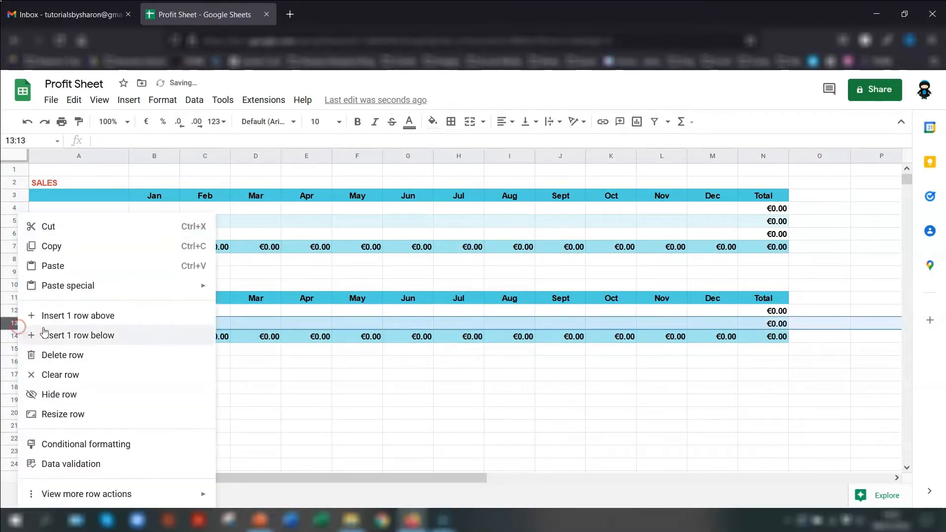
{"action": "left_click", "coordinate": [49, 354]}
{"action": "left_click", "coordinate": [176, 309]}
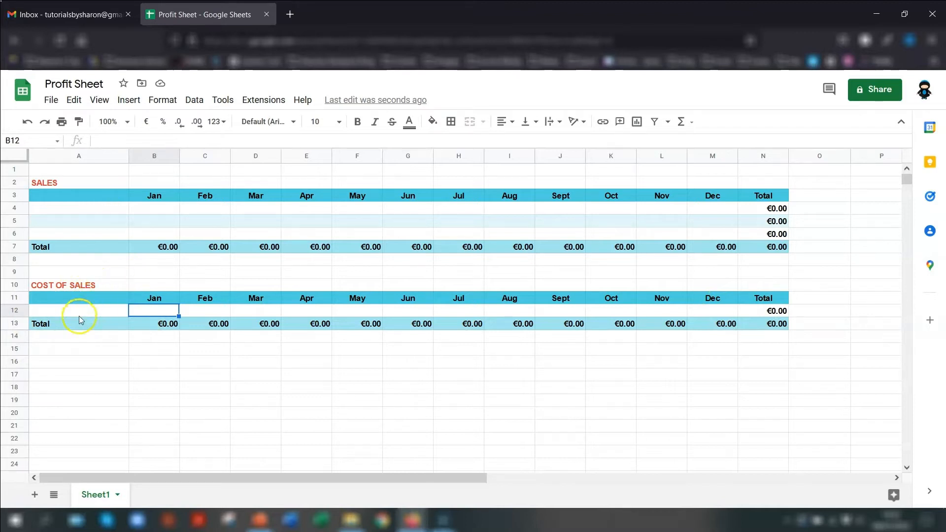
Apply the yellow default alternating colors style to the COST OF SALES table A11:N13, with header and footer
{"action": "left_click", "coordinate": [102, 311]}
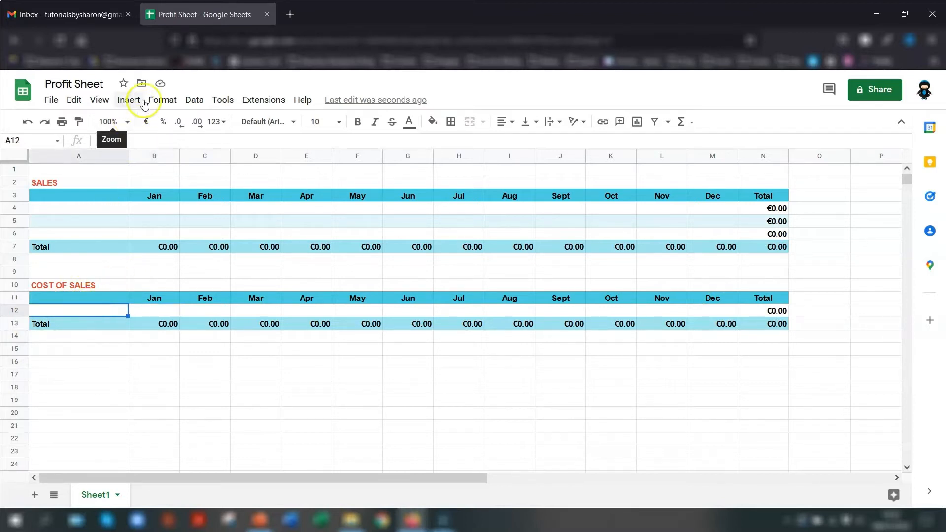
{"action": "left_click", "coordinate": [176, 97]}
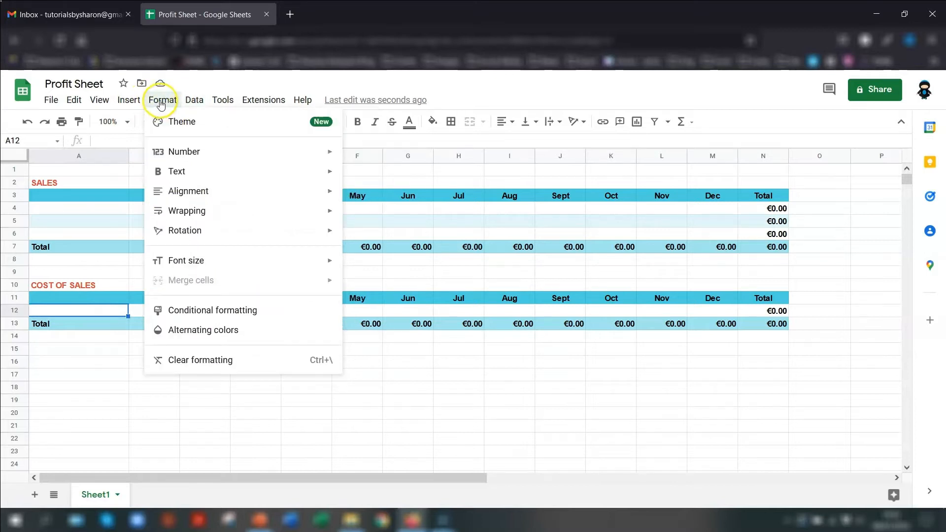
{"action": "left_click", "coordinate": [201, 330]}
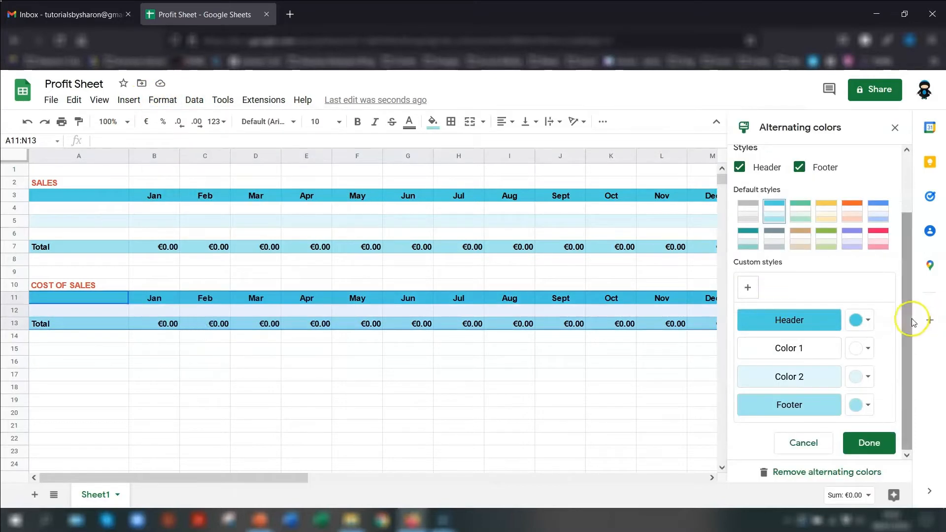
{"action": "left_click", "coordinate": [822, 216]}
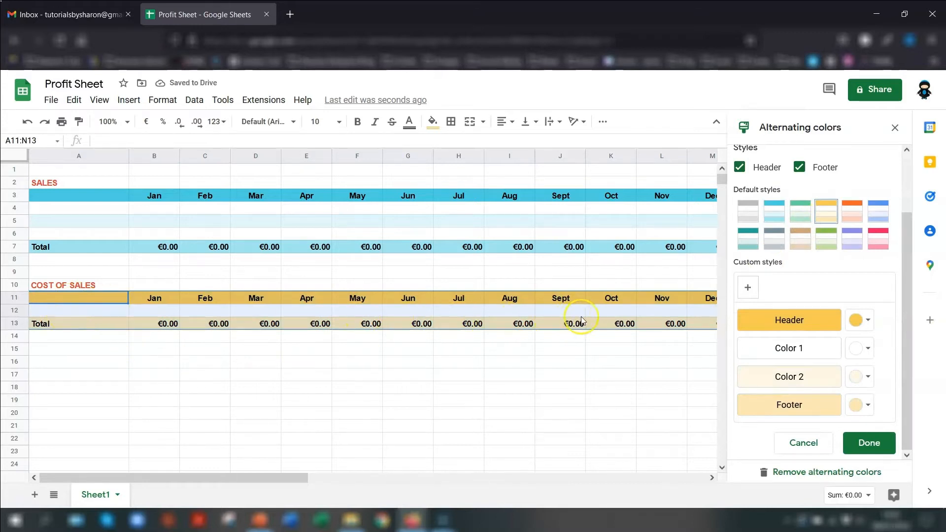
{"action": "scroll", "coordinate": [769, 276], "scroll_direction": "up", "scroll_amount": 2}
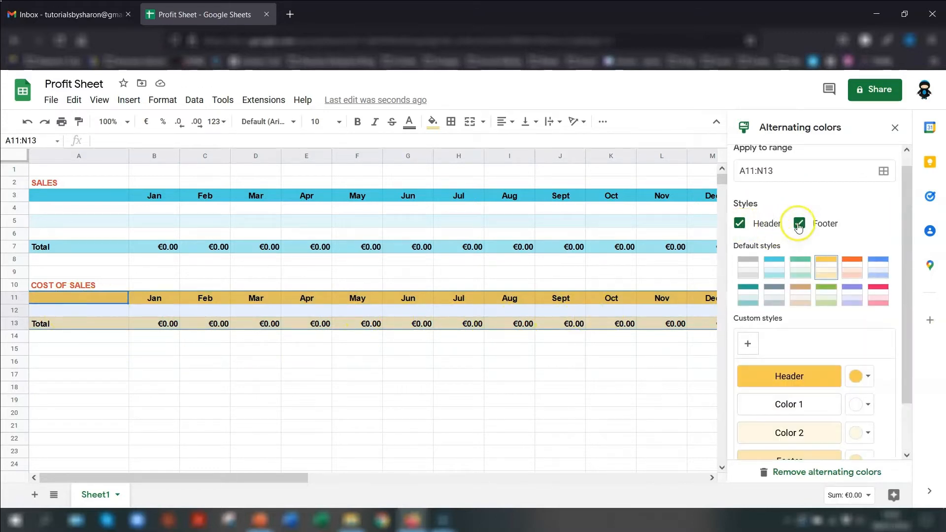
{"action": "scroll", "coordinate": [853, 356], "scroll_direction": "down", "scroll_amount": 1}
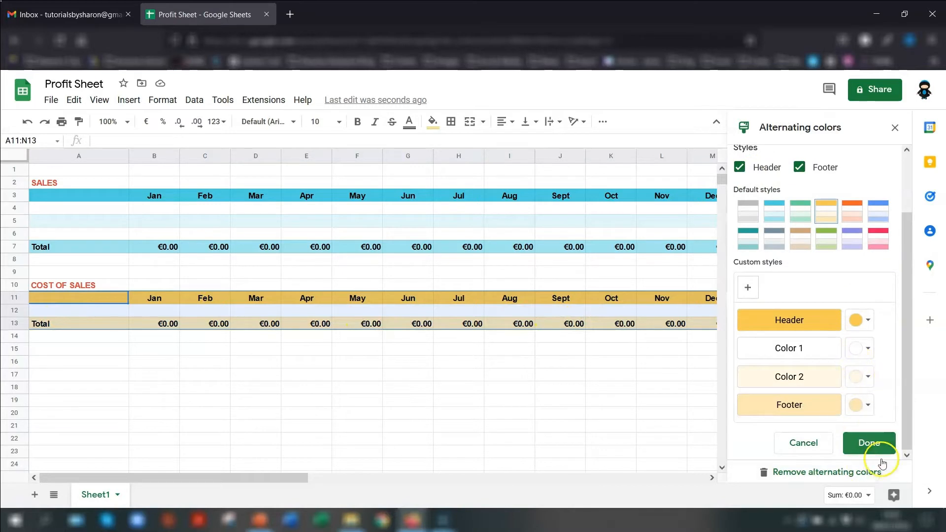
{"action": "left_click", "coordinate": [869, 444]}
Check the January total formula in B13 and the row total formula in N12 against the cells they sum
{"action": "left_click", "coordinate": [79, 337]}
{"action": "left_click", "coordinate": [162, 325]}
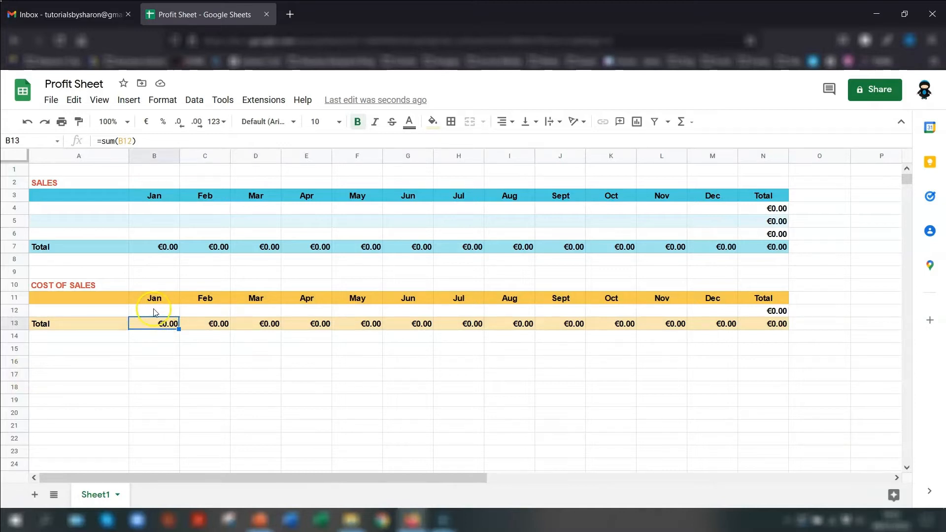
{"action": "left_click", "coordinate": [767, 312]}
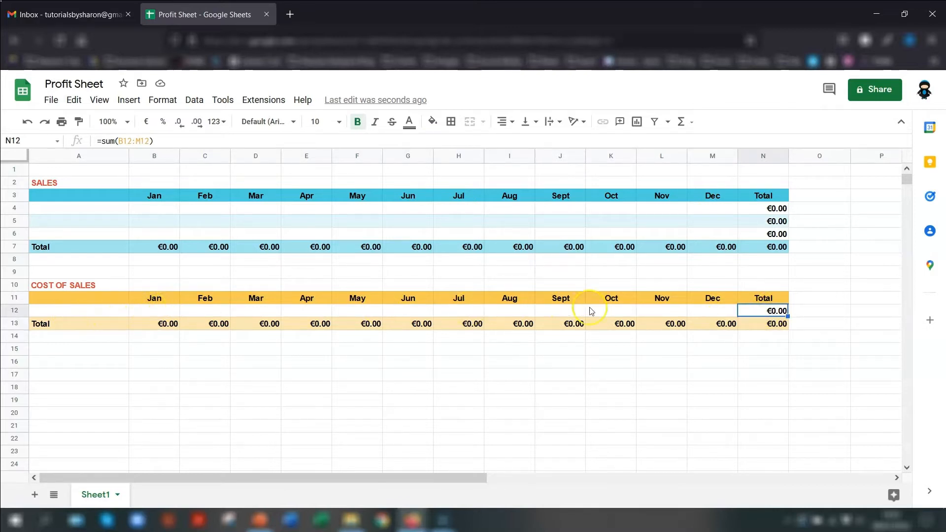
{"action": "left_click_drag", "start_coordinate": [152, 313], "coordinate": [728, 305]}
{"action": "left_click", "coordinate": [77, 349]}
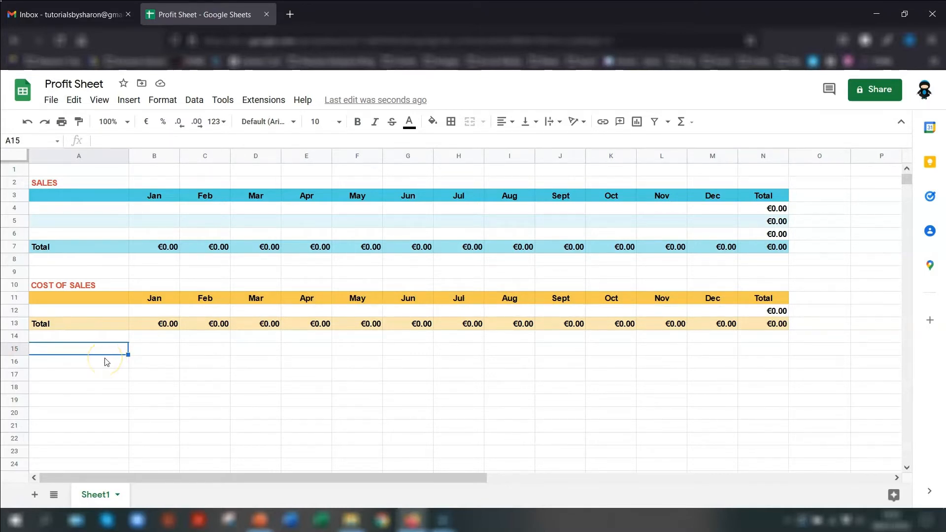
Copy the SALES section A2:N7 to A17 and retitle the copy EXPENSES
{"action": "left_click_drag", "start_coordinate": [72, 183], "coordinate": [772, 246]}
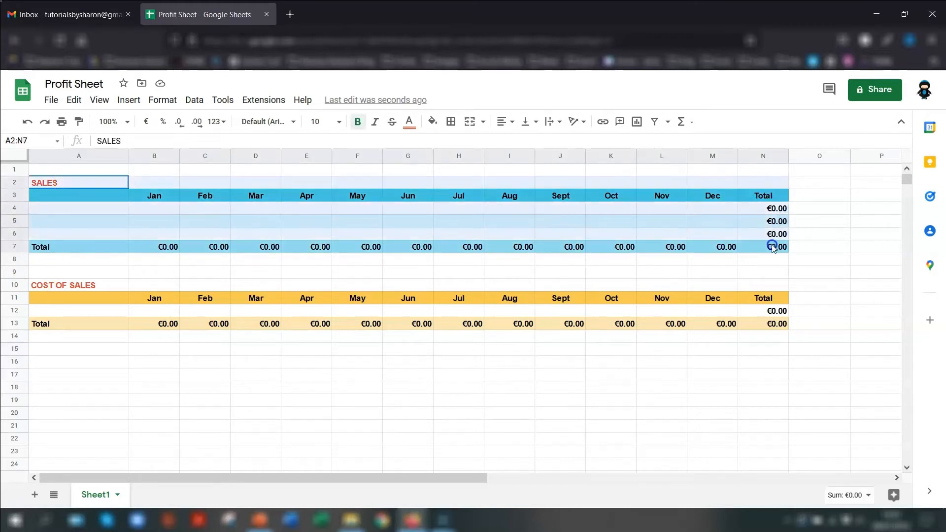
{"action": "key", "text": "ctrl+c"}
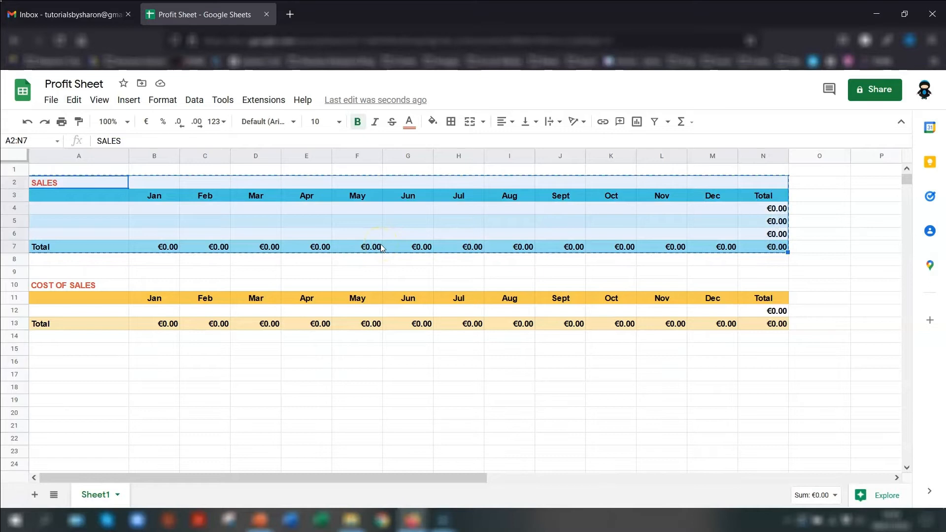
{"action": "key", "text": "Down"}
{"action": "key", "text": "Down"}
{"action": "key", "text": "Down"}
{"action": "key", "text": "Down"}
{"action": "key", "text": "Down"}
{"action": "key", "text": "Down"}
{"action": "key", "text": "Down"}
{"action": "key", "text": "Down"}
{"action": "key", "text": "Down"}
{"action": "key", "text": "Down"}
{"action": "key", "text": "Down"}
{"action": "key", "text": "Down"}
{"action": "key", "text": "Down"}
{"action": "key", "text": "Down"}
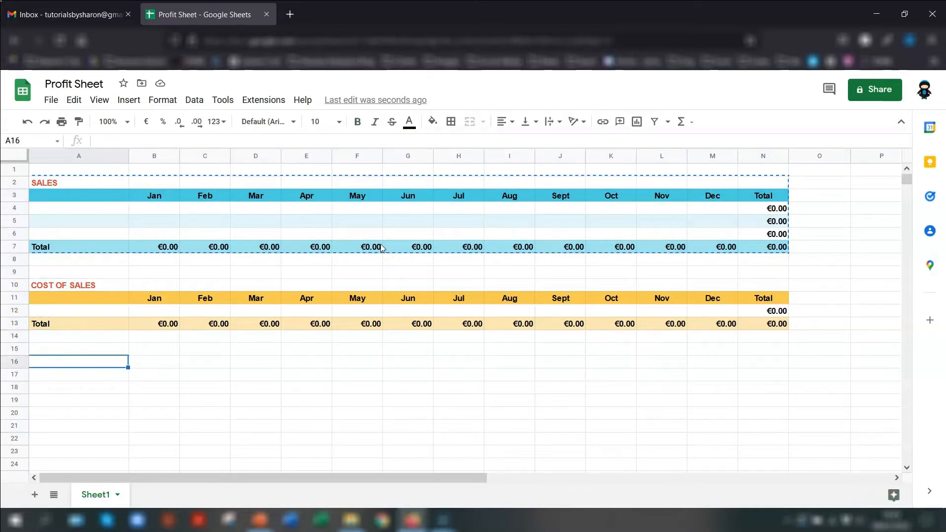
{"action": "key", "text": "Down"}
{"action": "key", "text": "ctrl+v"}
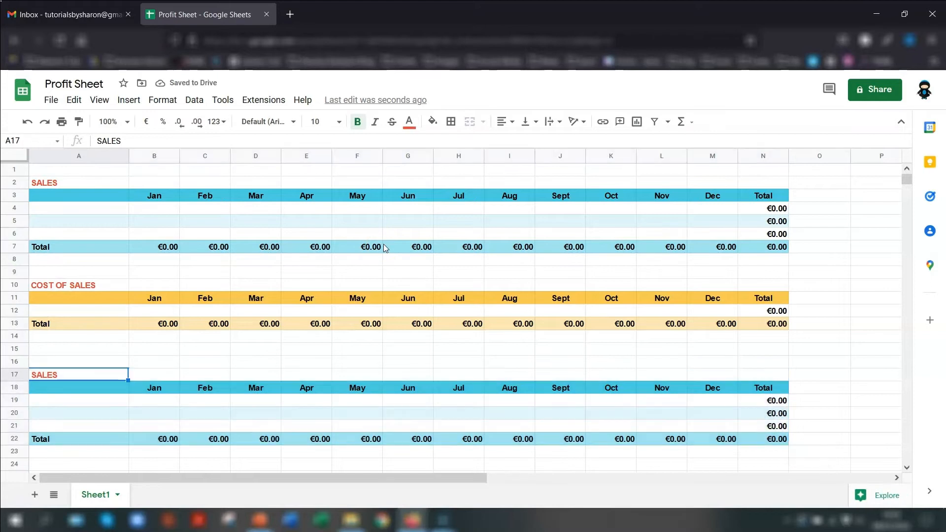
{"action": "type", "text": "EXPEN"}
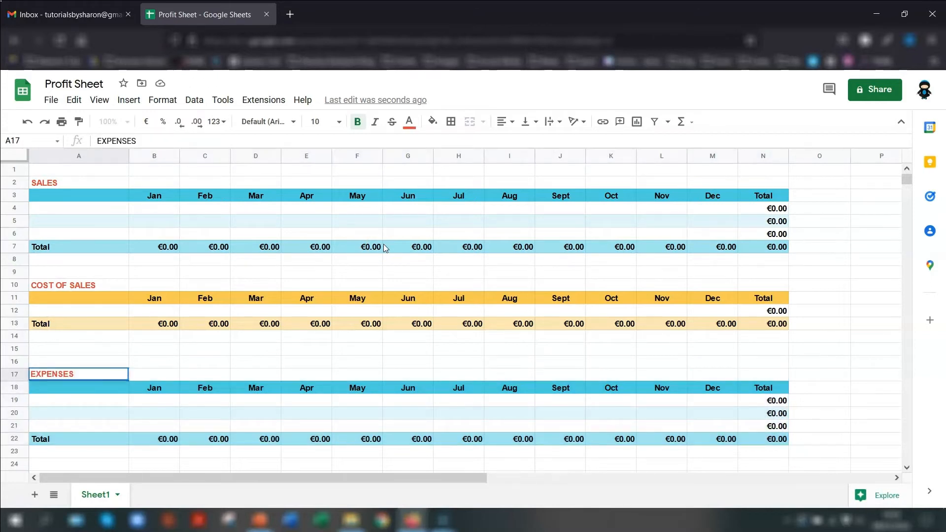
{"action": "key", "text": "Return"}
{"action": "key", "text": "Down"}
{"action": "key", "text": "Right"}
{"action": "key", "text": "Right"}
{"action": "key", "text": "Right"}
{"action": "key", "text": "Right"}
{"action": "key", "text": "Right"}
{"action": "key", "text": "Right"}
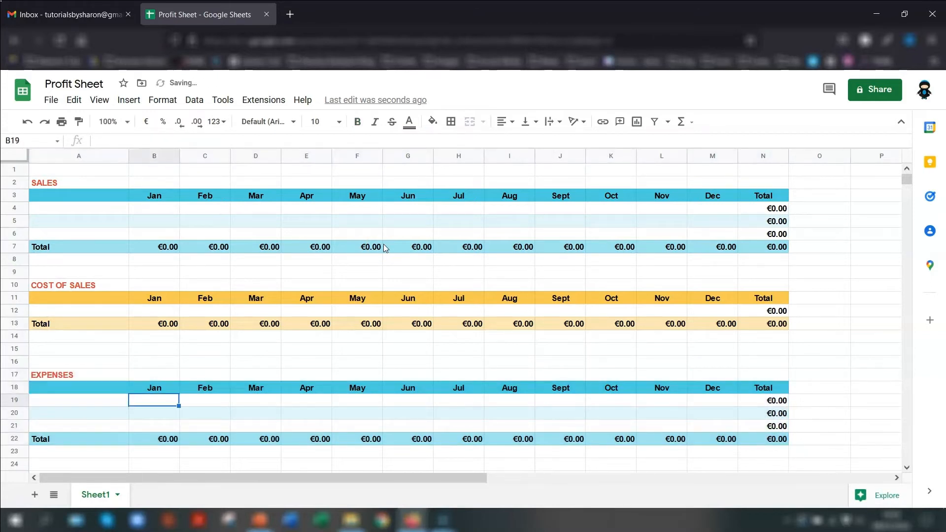
{"action": "key", "text": "Down"}
{"action": "key", "text": "Down"}
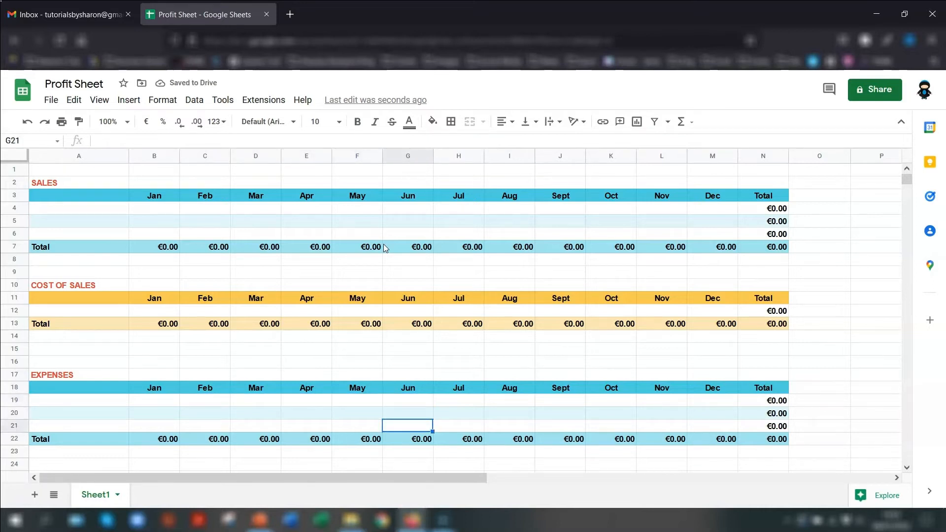
{"action": "key", "text": "Left"}
{"action": "key", "text": "Left"}
{"action": "key", "text": "Left"}
{"action": "key", "text": "Left"}
{"action": "key", "text": "Left"}
{"action": "key", "text": "Left"}
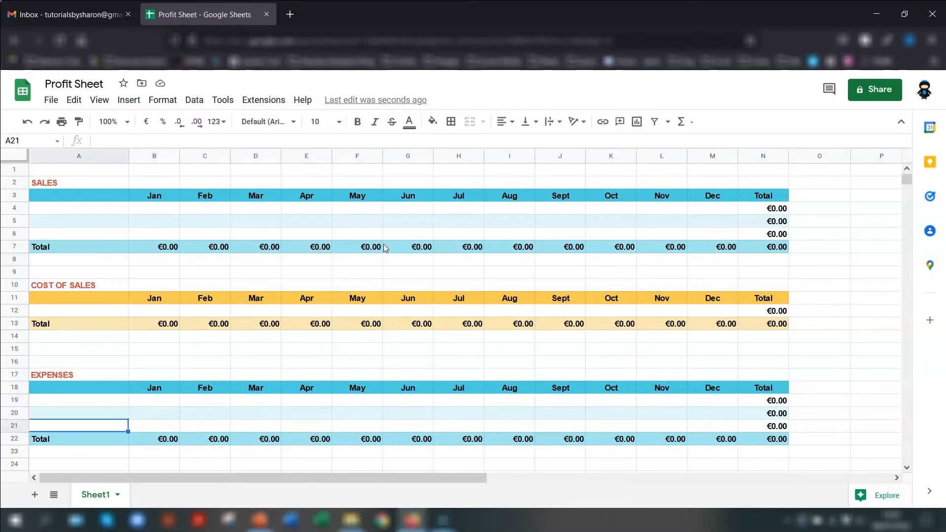
Insert two rows below rows 19 and 20 in the EXPENSES section
{"action": "scroll", "coordinate": [433, 331], "scroll_direction": "down", "scroll_amount": 4}
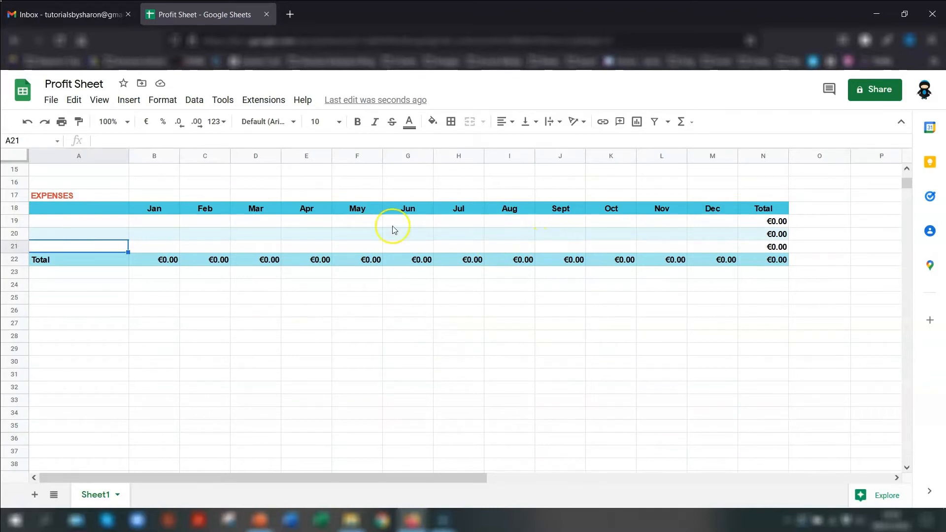
{"action": "left_click", "coordinate": [14, 221]}
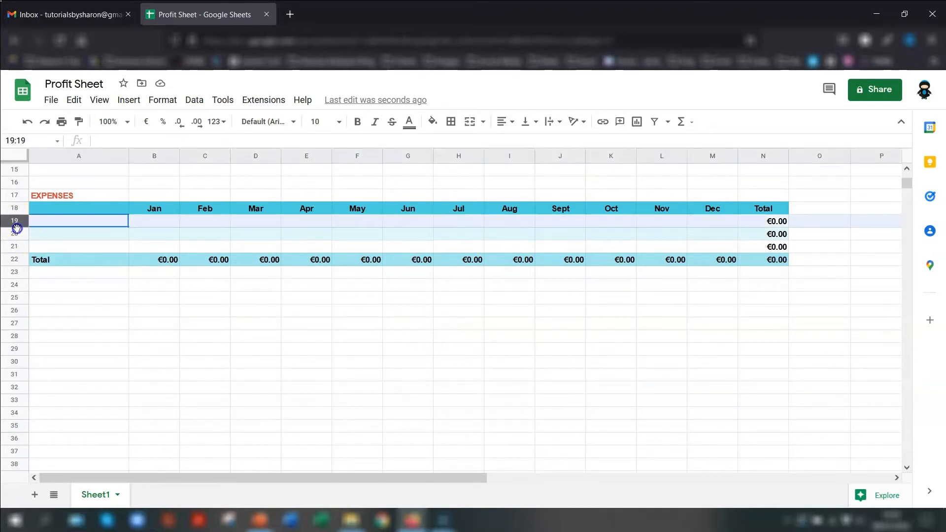
{"action": "left_click_drag", "start_coordinate": [16, 229], "coordinate": [22, 237]}
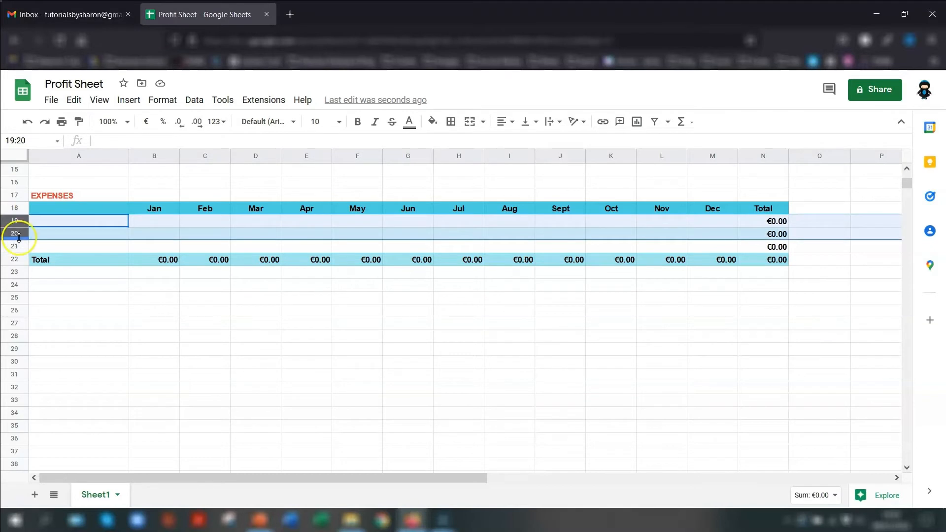
{"action": "right_click", "coordinate": [17, 230]}
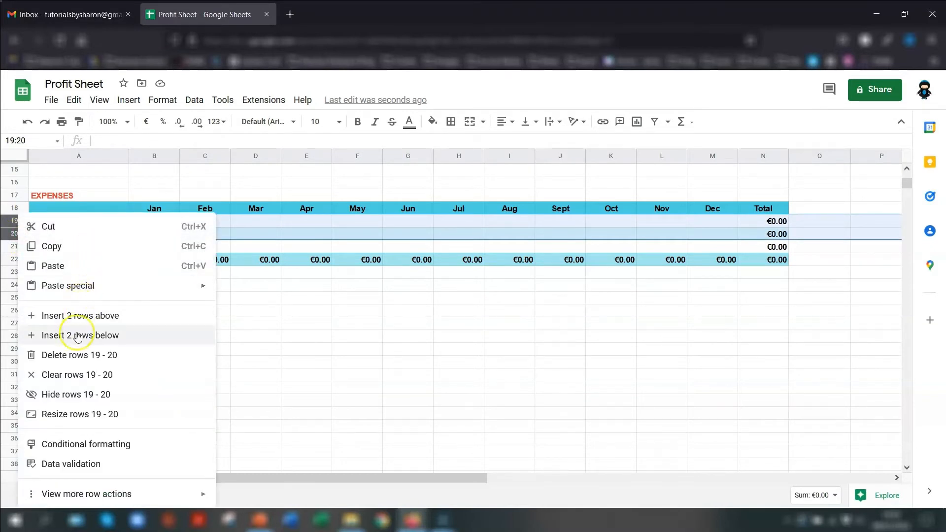
{"action": "left_click", "coordinate": [63, 337]}
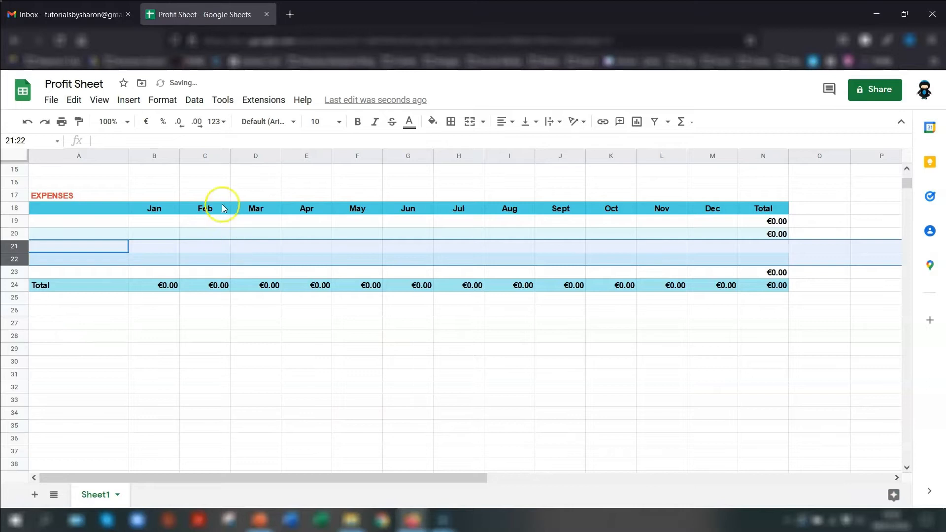
{"action": "left_click", "coordinate": [204, 234]}
Insert four rows below rows 19 to 22 in the EXPENSES section
{"action": "left_click", "coordinate": [12, 220]}
{"action": "left_click_drag", "start_coordinate": [13, 220], "coordinate": [18, 259]}
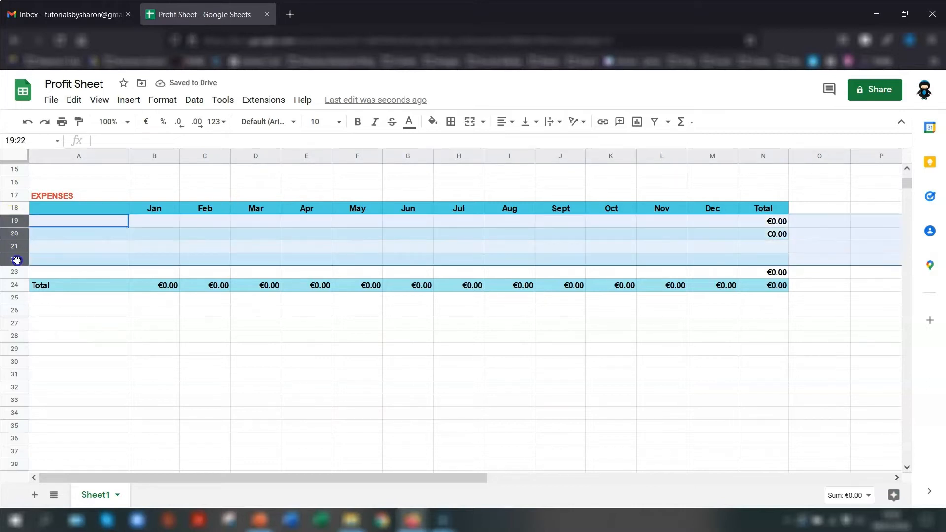
{"action": "right_click", "coordinate": [16, 233]}
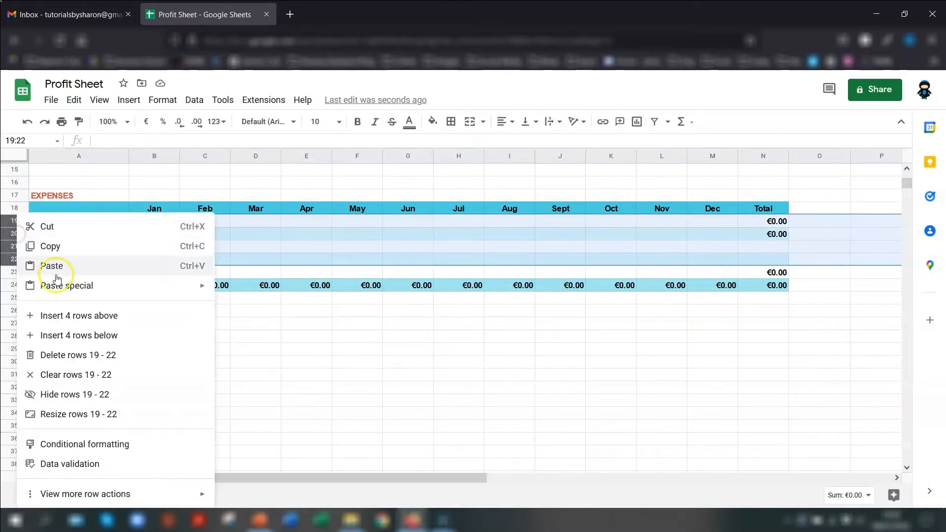
{"action": "left_click", "coordinate": [58, 339]}
{"action": "left_click", "coordinate": [50, 284]}
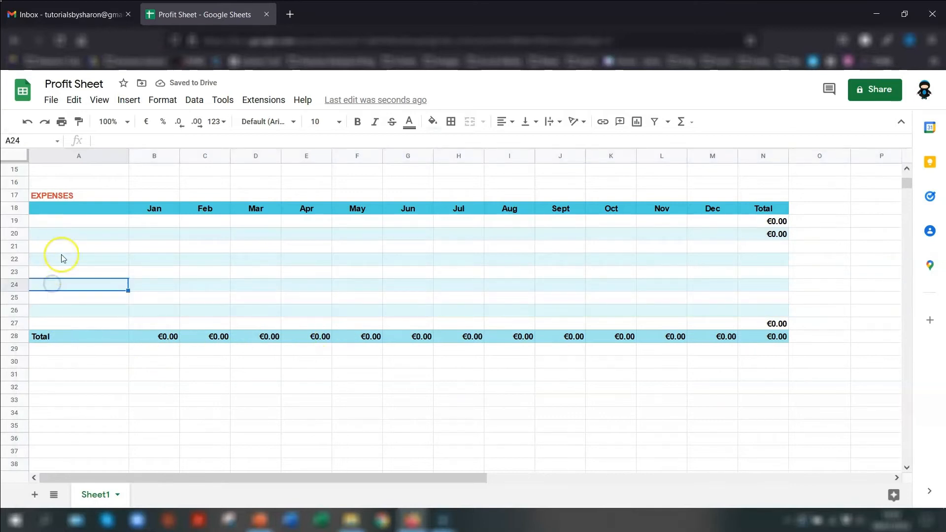
Add two more rows below row 20 in the EXPENSES section
{"action": "left_click_drag", "start_coordinate": [15, 221], "coordinate": [15, 233]}
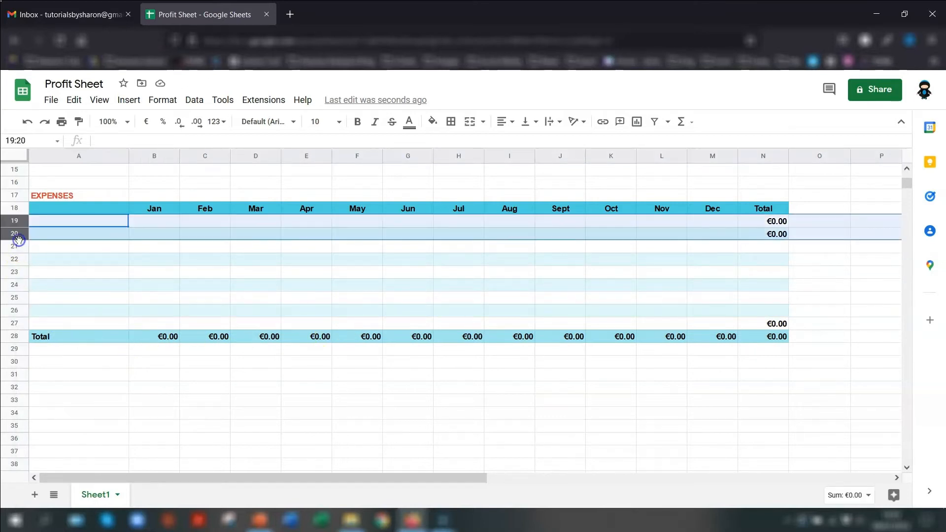
{"action": "right_click", "coordinate": [15, 234]}
{"action": "left_click", "coordinate": [65, 339]}
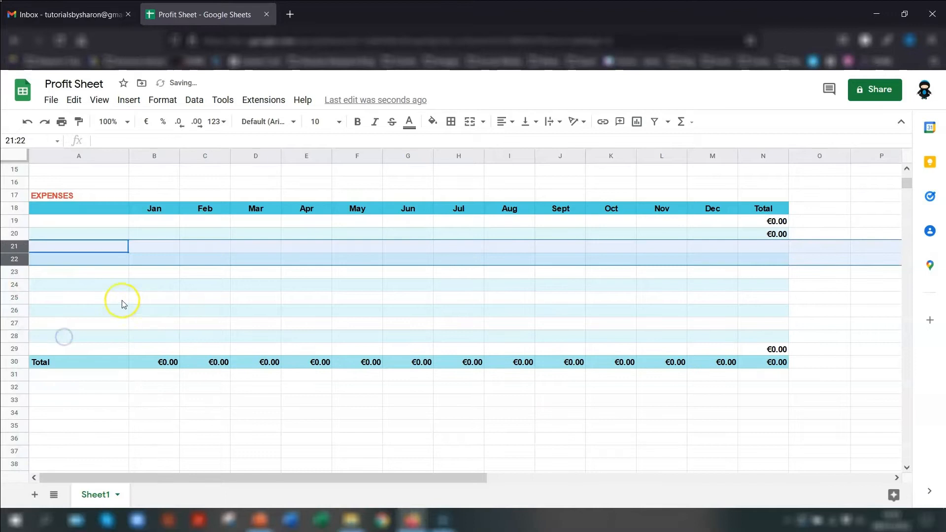
{"action": "left_click", "coordinate": [84, 297]}
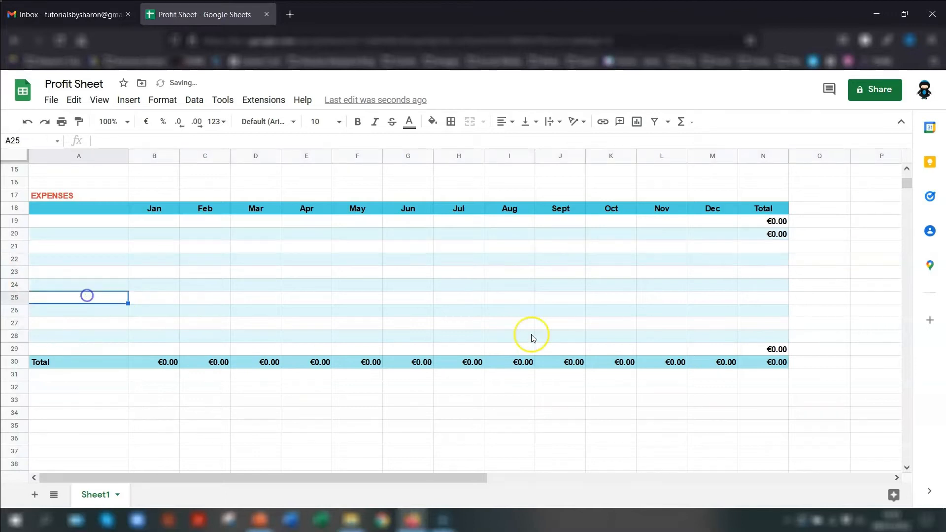
Fill the row total formula from N20 down to N29 and check the copied formulas in the Total column
{"action": "left_click", "coordinate": [767, 235]}
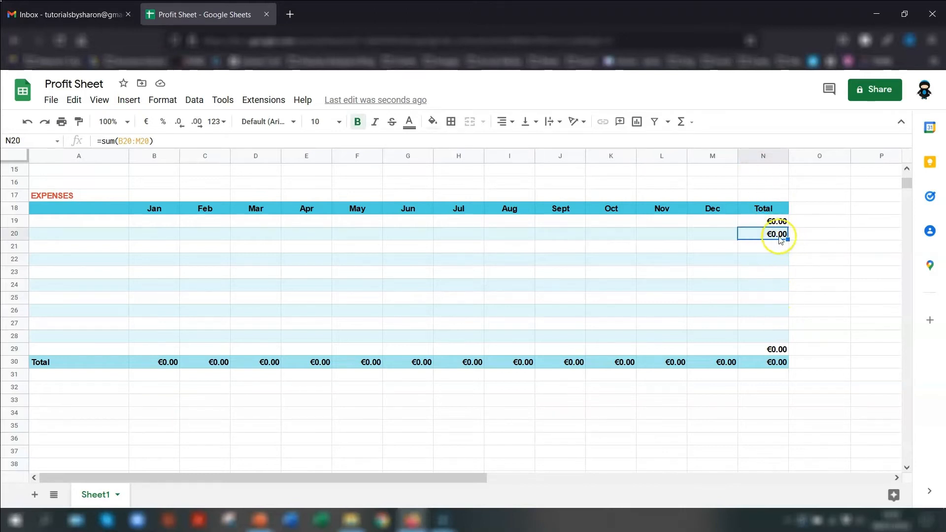
{"action": "left_click_drag", "start_coordinate": [788, 239], "coordinate": [789, 247]}
{"action": "left_click_drag", "start_coordinate": [791, 344], "coordinate": [789, 347]}
{"action": "left_click", "coordinate": [775, 350]}
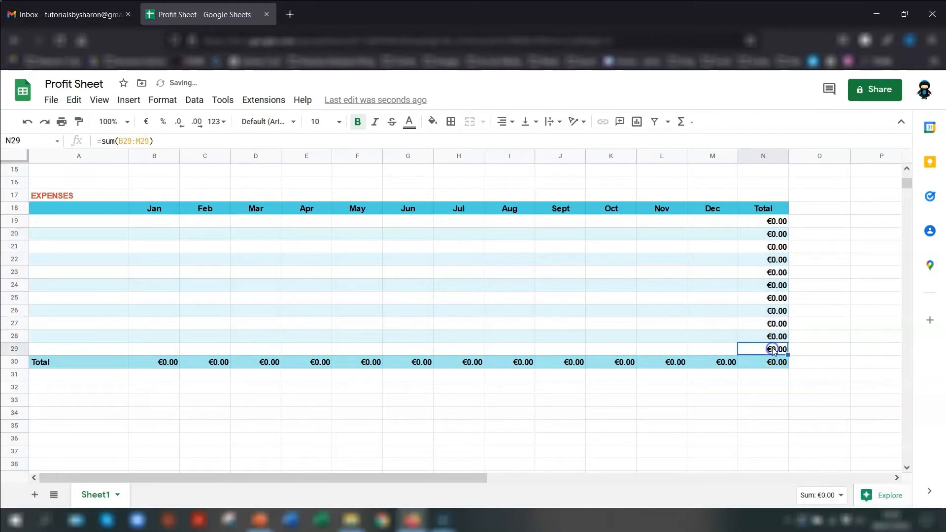
{"action": "left_click", "coordinate": [777, 326]}
{"action": "left_click", "coordinate": [769, 260]}
{"action": "left_click", "coordinate": [830, 286]}
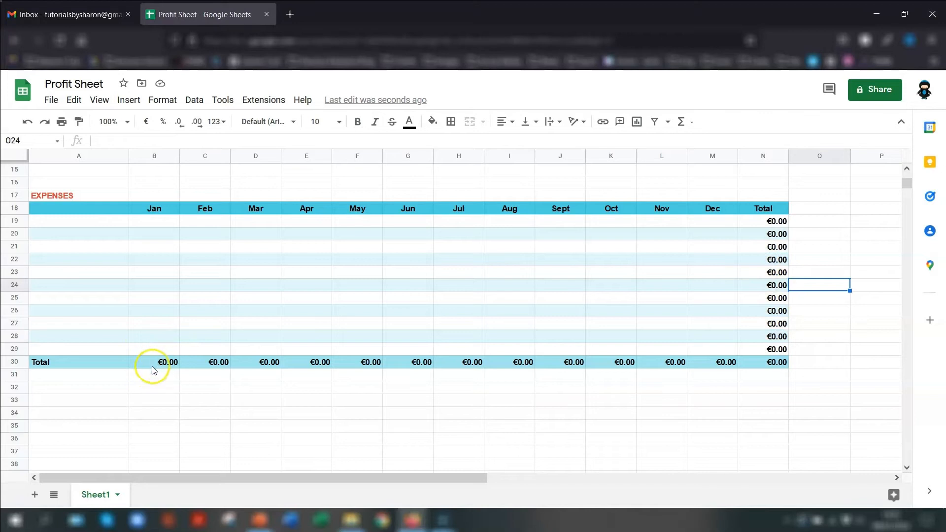
Check that the January total formula in B30 sums all the expense rows from B19 to B29
{"action": "left_click", "coordinate": [13, 362]}
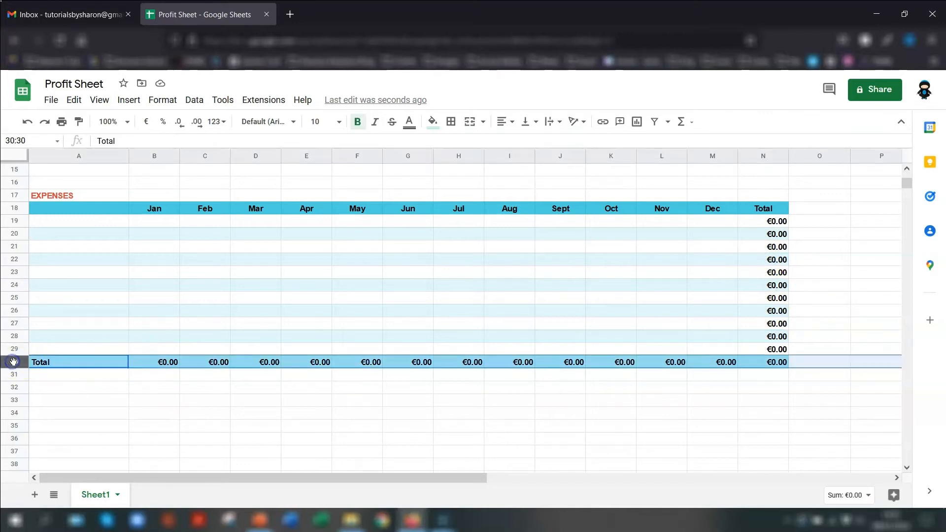
{"action": "left_click", "coordinate": [156, 364]}
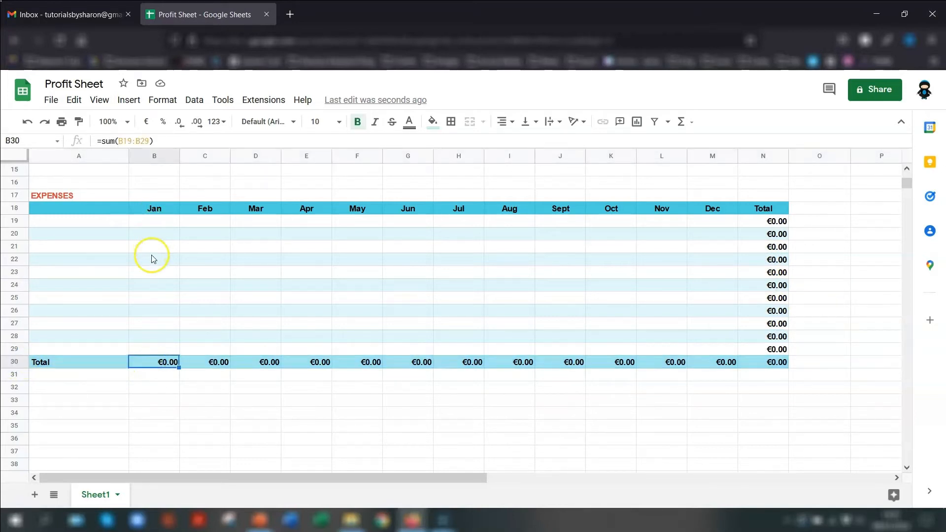
{"action": "left_click", "coordinate": [141, 224]}
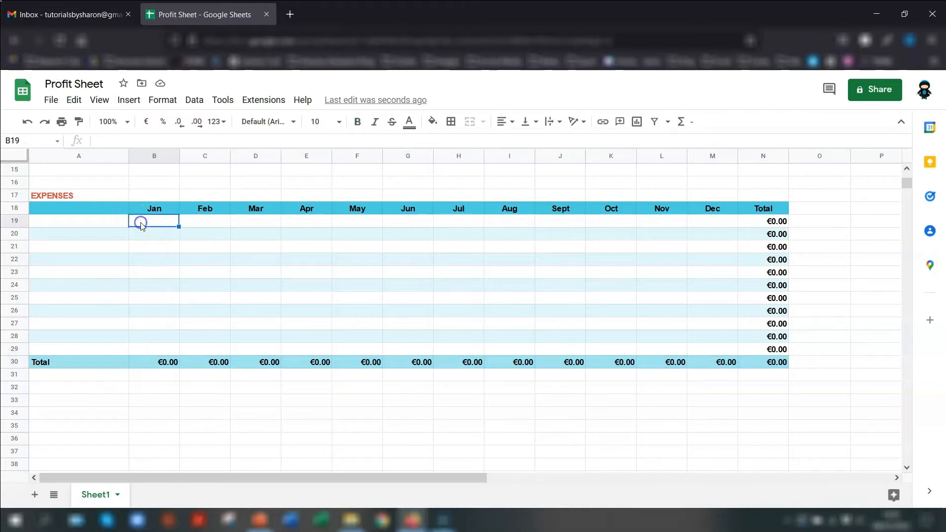
{"action": "left_click", "coordinate": [156, 350]}
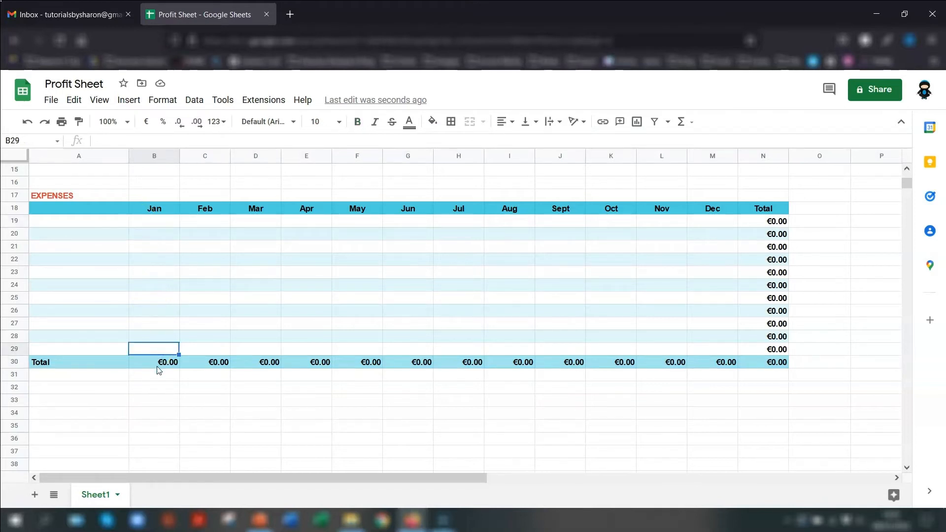
{"action": "left_click", "coordinate": [154, 362]}
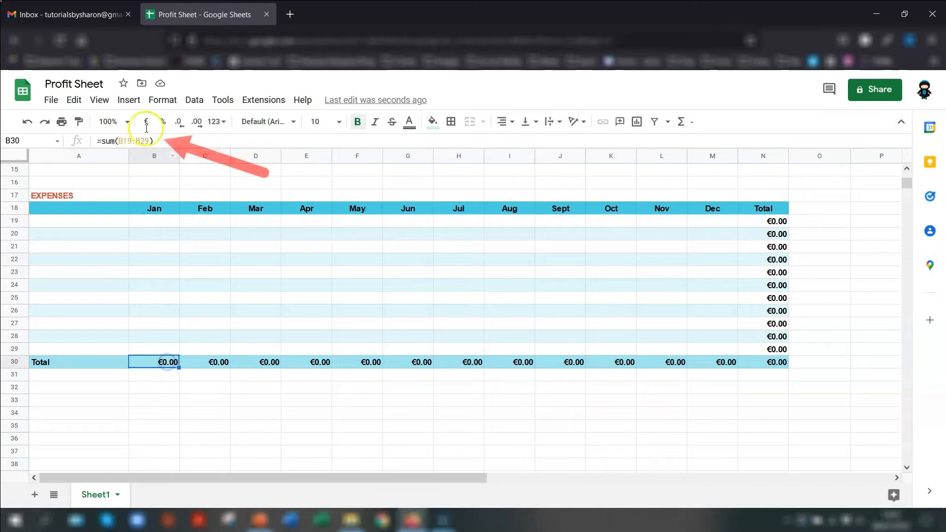
{"action": "left_click_drag", "start_coordinate": [166, 143], "coordinate": [110, 146]}
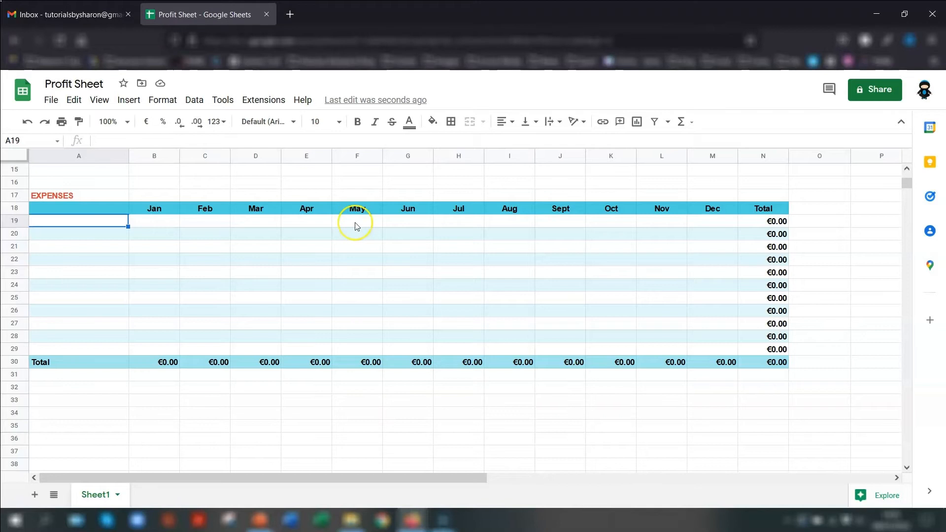
Enter the expense categories from Accounting to Advertising & marketing in A19:A37 and sort that range by column A, A to Z
{"action": "type", "text": "Accounting"}
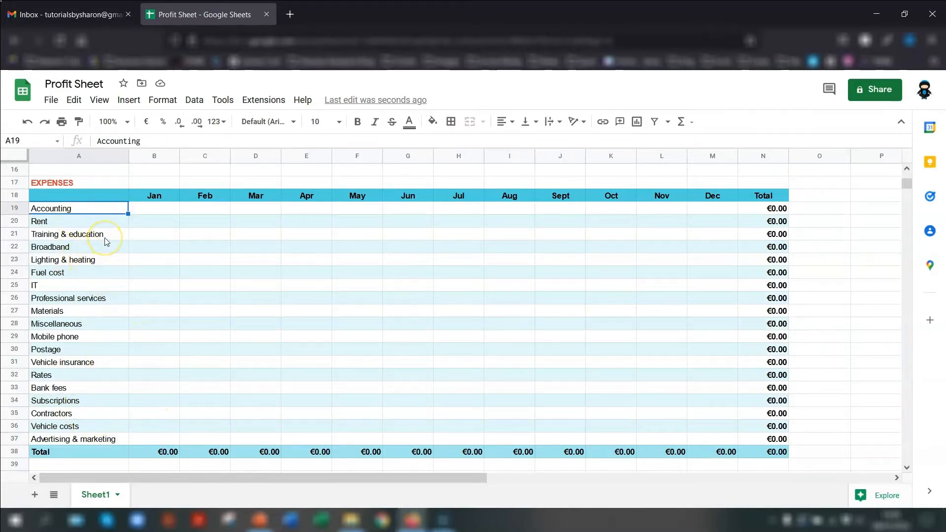
{"action": "left_click", "coordinate": [95, 214]}
{"action": "left_click_drag", "start_coordinate": [87, 211], "coordinate": [80, 439]}
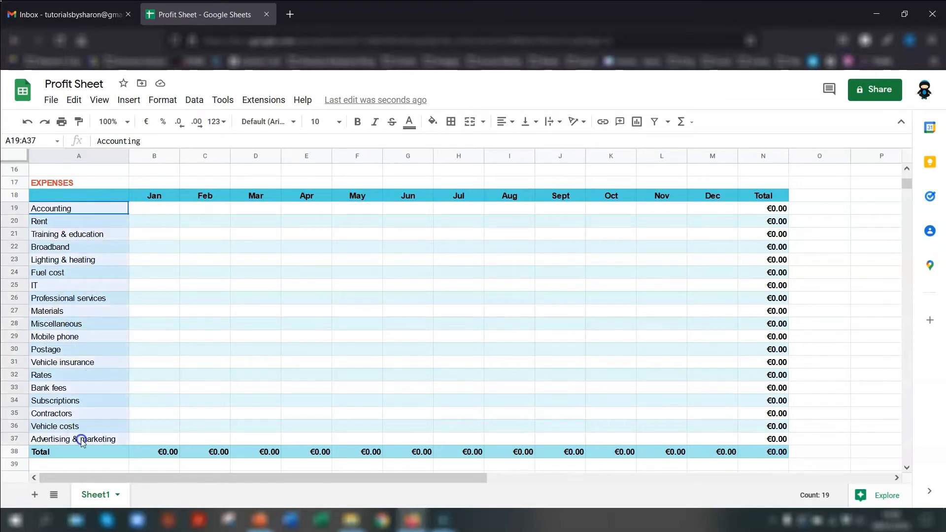
{"action": "left_click", "coordinate": [197, 101]}
{"action": "mouse_move", "coordinate": [193, 141]}
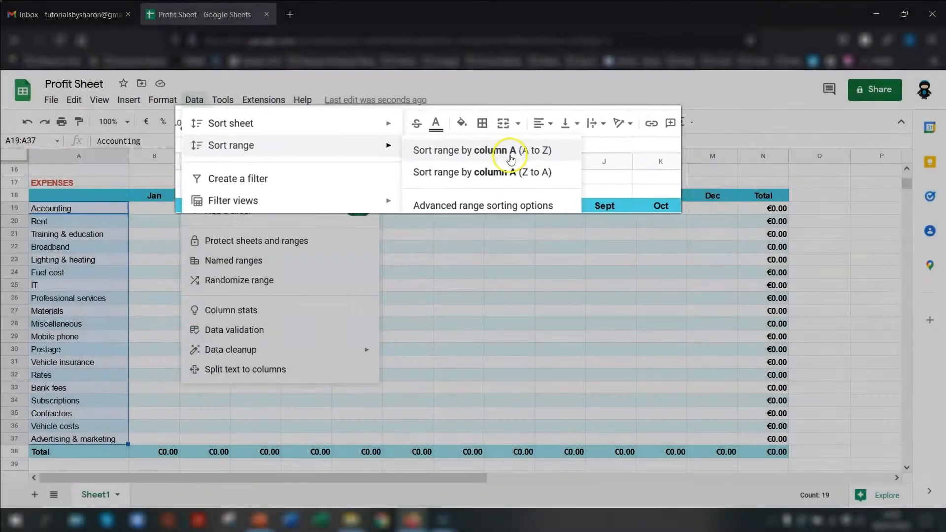
{"action": "left_click", "coordinate": [513, 156]}
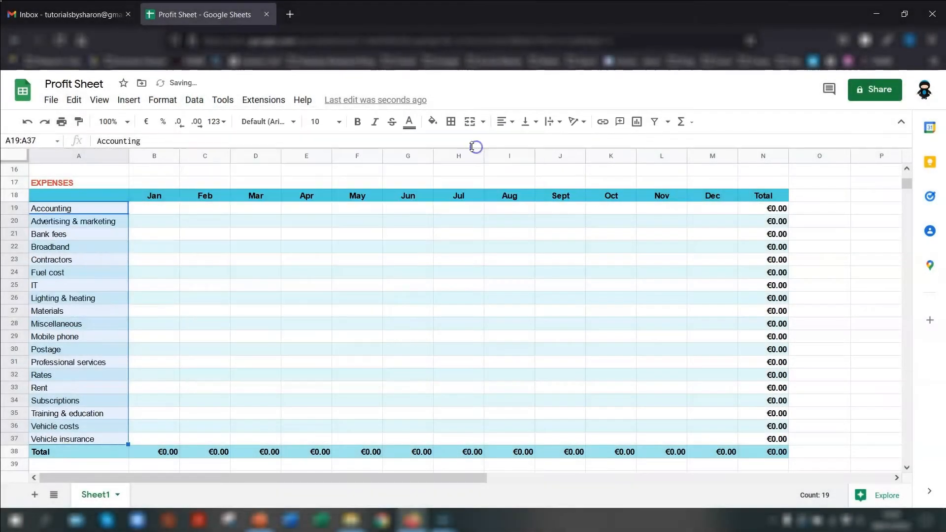
{"action": "left_click", "coordinate": [57, 220]}
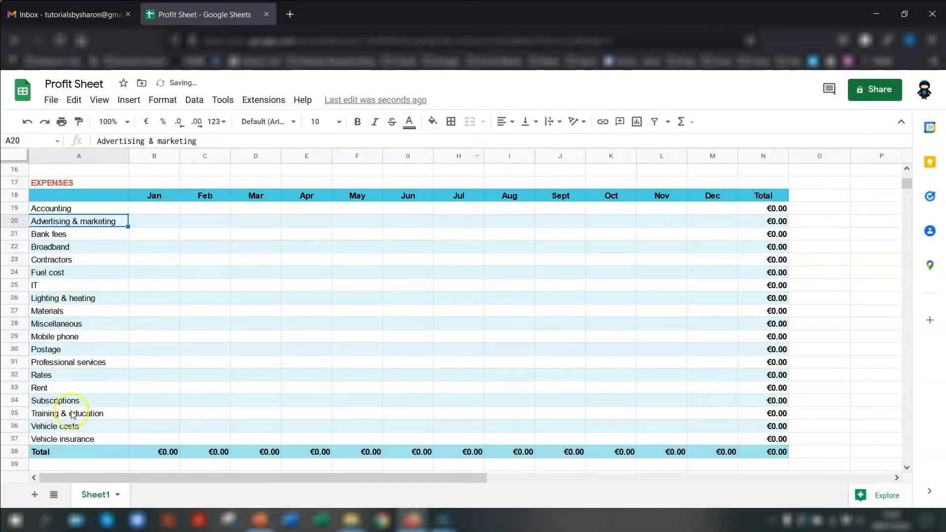
{"action": "scroll", "coordinate": [75, 300], "scroll_direction": "up", "scroll_amount": 2}
{"action": "scroll", "coordinate": [80, 302], "scroll_direction": "down", "scroll_amount": 2}
{"action": "left_click", "coordinate": [56, 336]}
{"action": "left_click", "coordinate": [147, 337]}
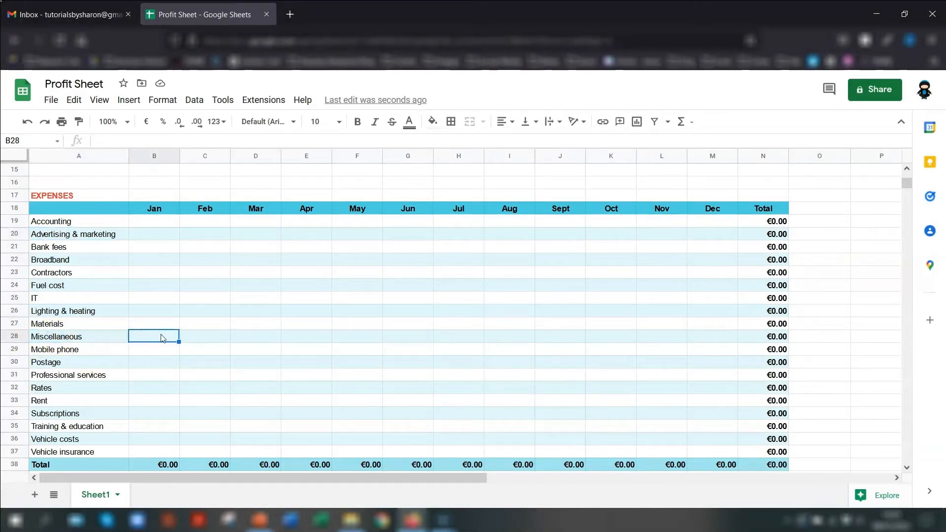
{"action": "key", "text": "Right"}
{"action": "key", "text": "Right"}
{"action": "key", "text": "Right"}
{"action": "key", "text": "Left"}
{"action": "key", "text": "Left"}
{"action": "key", "text": "Left"}
{"action": "key", "text": "Left"}
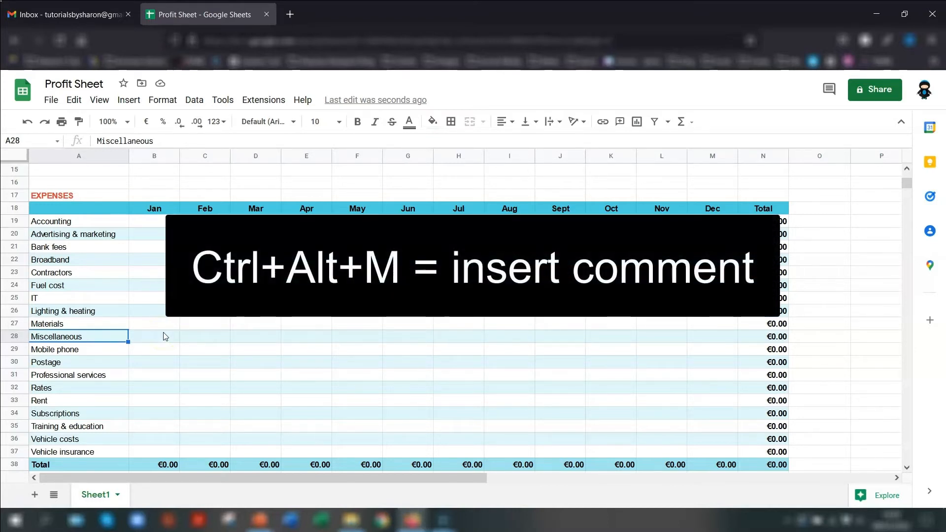
Add the comment "flowers for client" to the January Miscellaneous cell B28 and enter 45 in that cell
{"action": "left_click", "coordinate": [165, 336]}
{"action": "key", "text": "ctrl+alt+m"}
{"action": "left_click", "coordinate": [209, 323]}
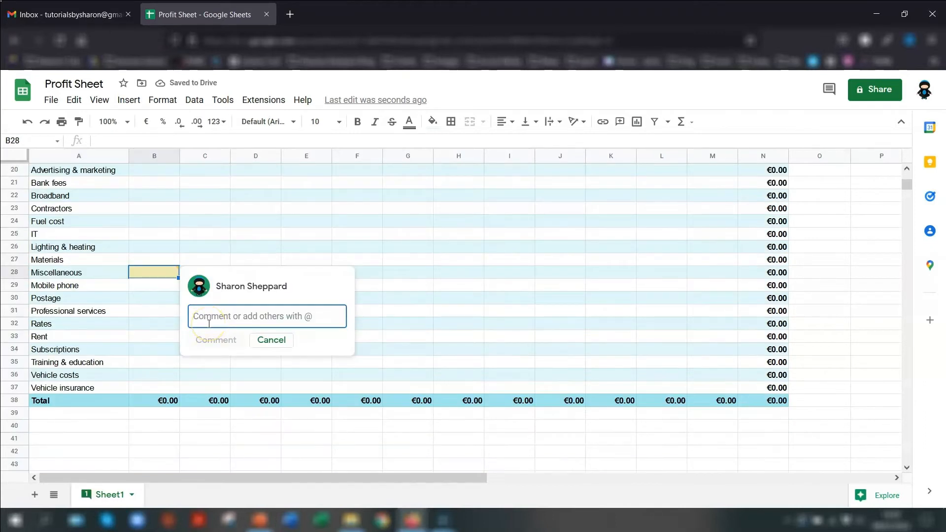
{"action": "type", "text": "flowers for client"}
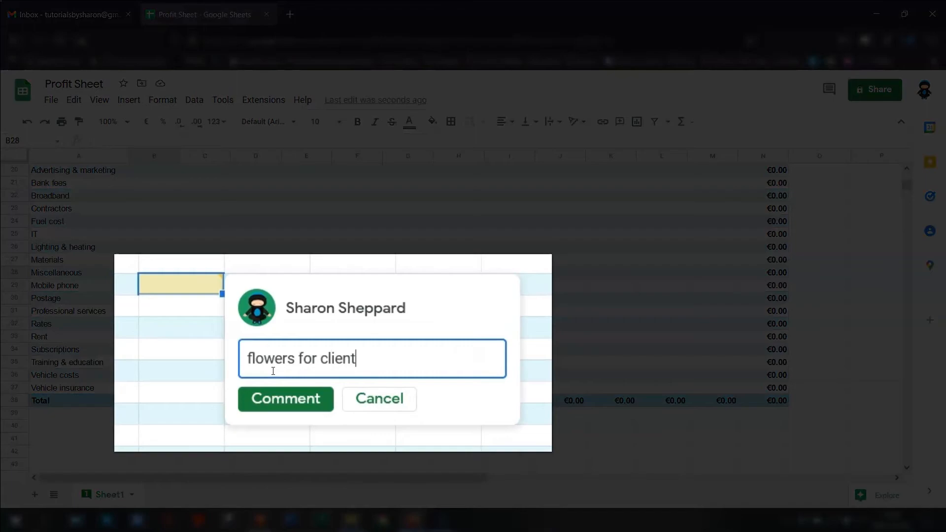
{"action": "left_click", "coordinate": [281, 401]}
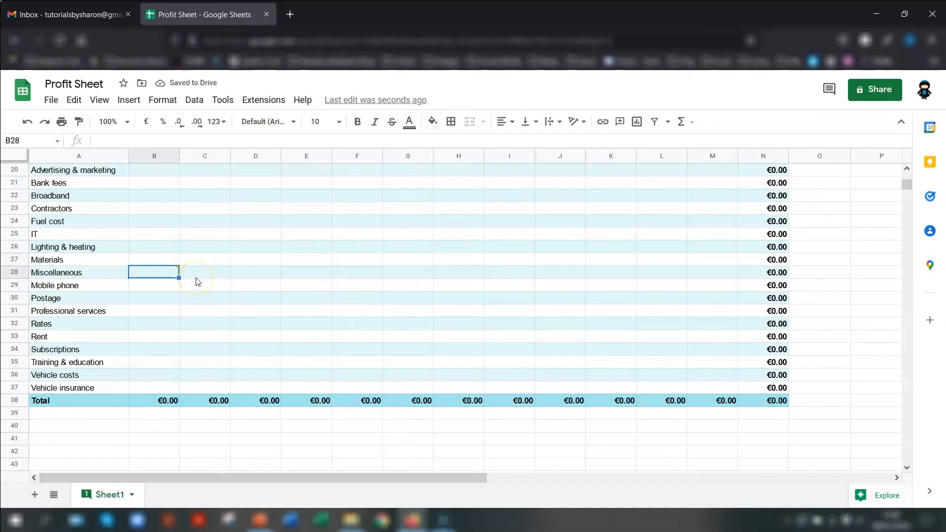
{"action": "key", "text": "Return"}
{"action": "mouse_move", "coordinate": [164, 273]}
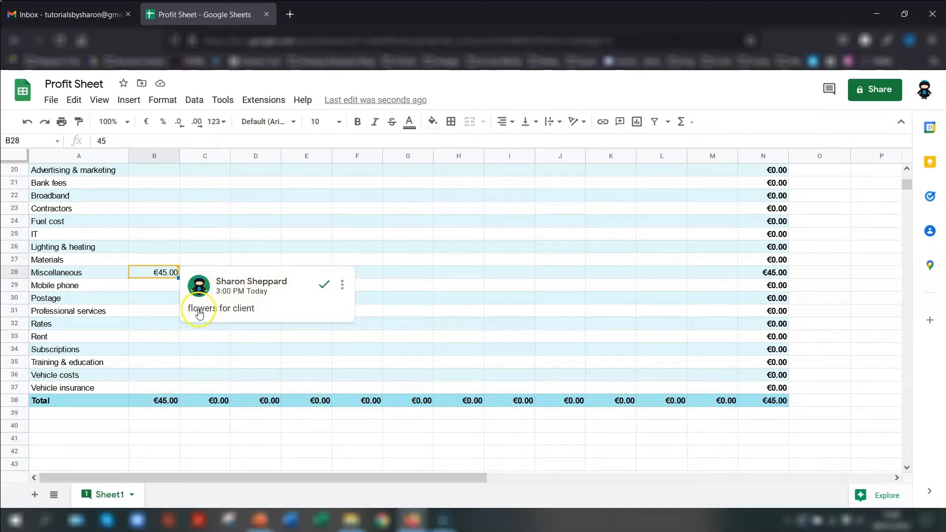
Review which cells on Sheet1 carry comments, including the full comments list
{"action": "left_click", "coordinate": [120, 273]}
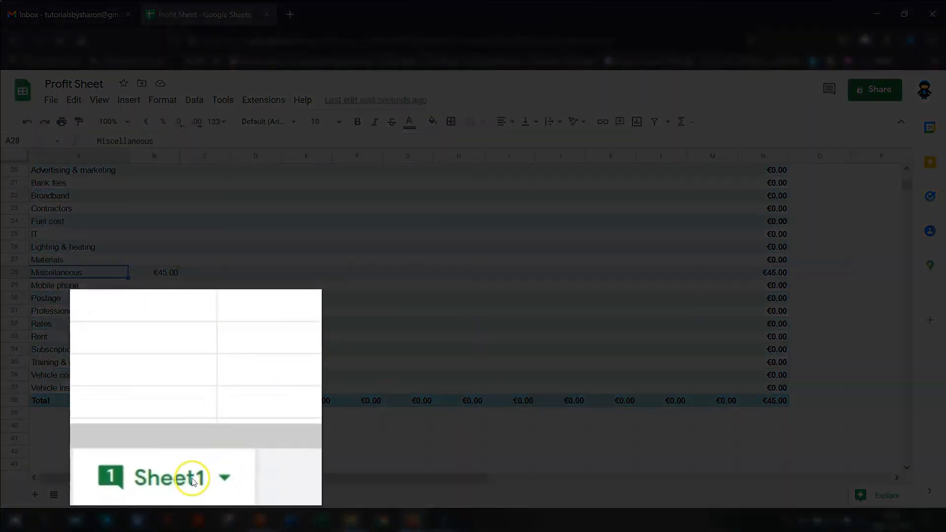
{"action": "mouse_move", "coordinate": [191, 471]}
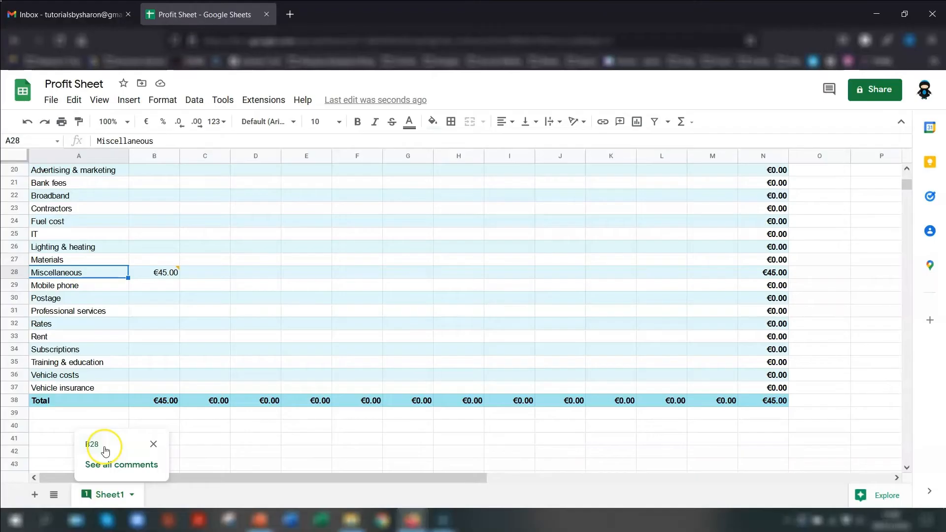
{"action": "left_click", "coordinate": [81, 425]}
{"action": "mouse_move", "coordinate": [82, 495]}
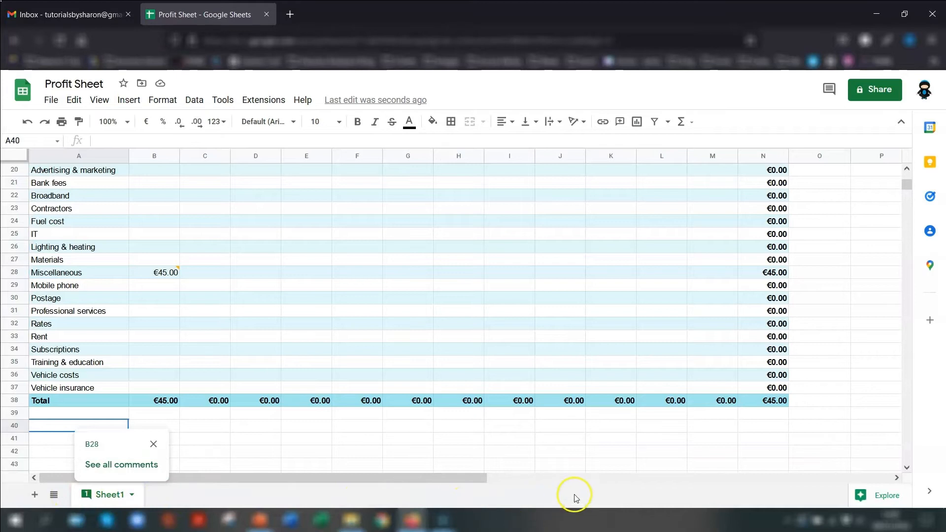
{"action": "left_click", "coordinate": [95, 473]}
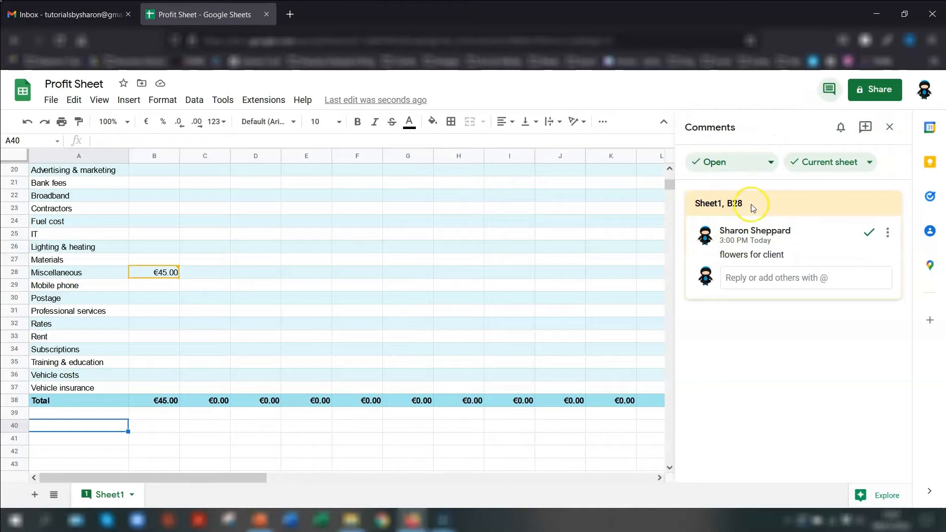
{"action": "left_click", "coordinate": [890, 126]}
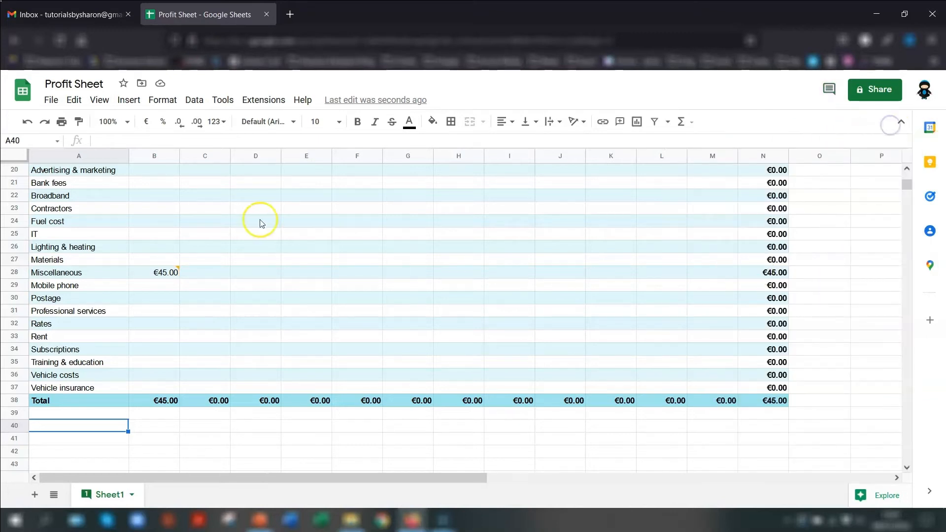
Delete the comment thread on cell B28 and clear the cell's value
{"action": "left_click", "coordinate": [163, 275]}
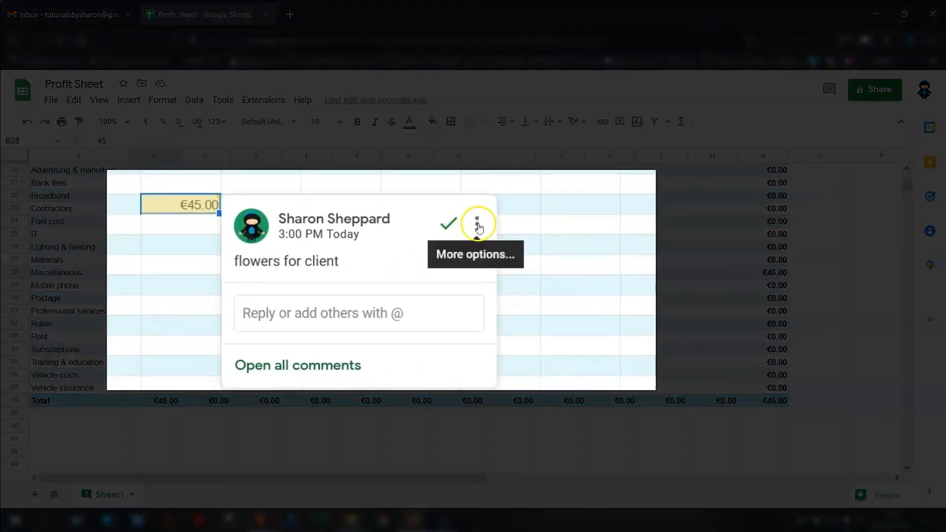
{"action": "left_click", "coordinate": [479, 230]}
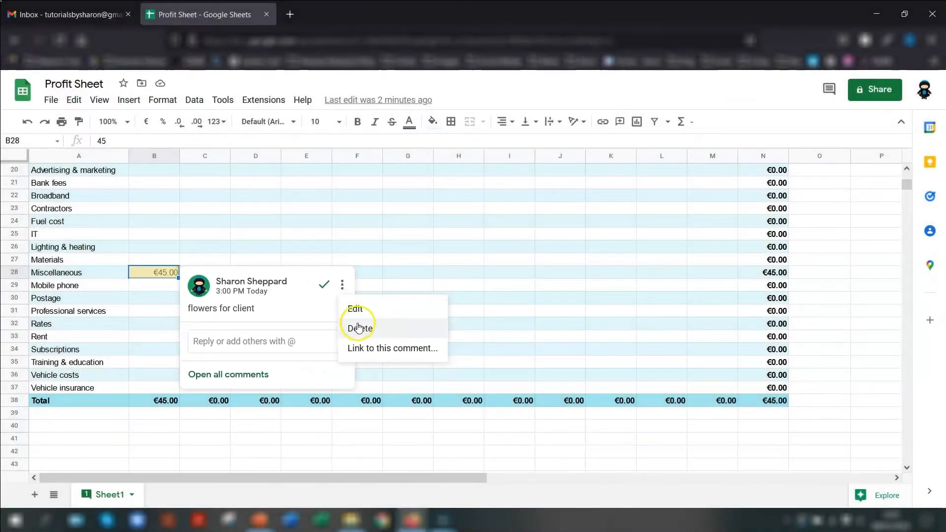
{"action": "left_click", "coordinate": [358, 329]}
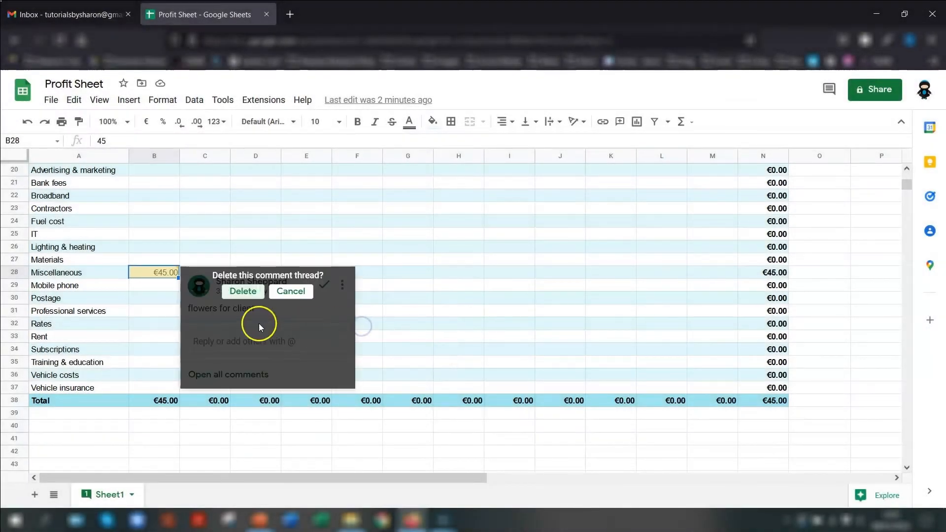
{"action": "left_click", "coordinate": [243, 291]}
{"action": "left_click", "coordinate": [168, 272]}
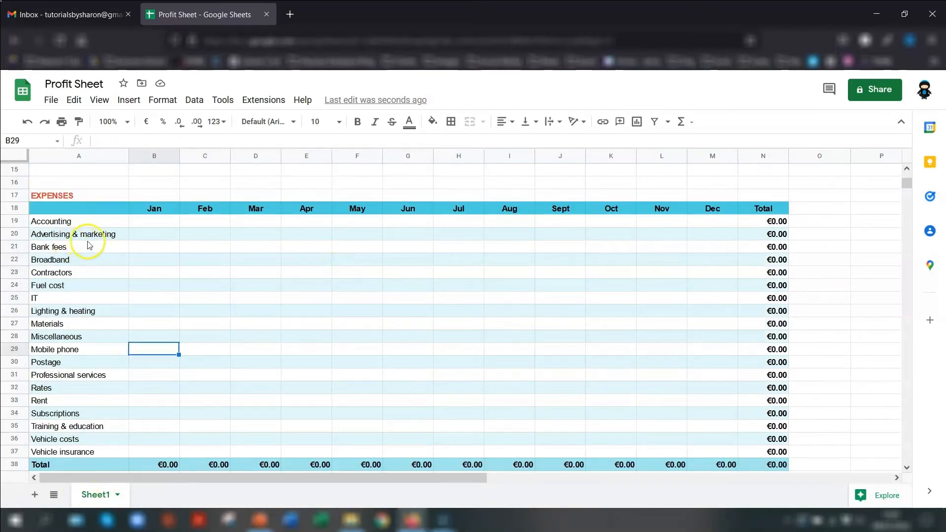
Change the EXPENSES table's alternating colors to the green default style
{"action": "scroll", "coordinate": [88, 245], "scroll_direction": "up", "scroll_amount": 5}
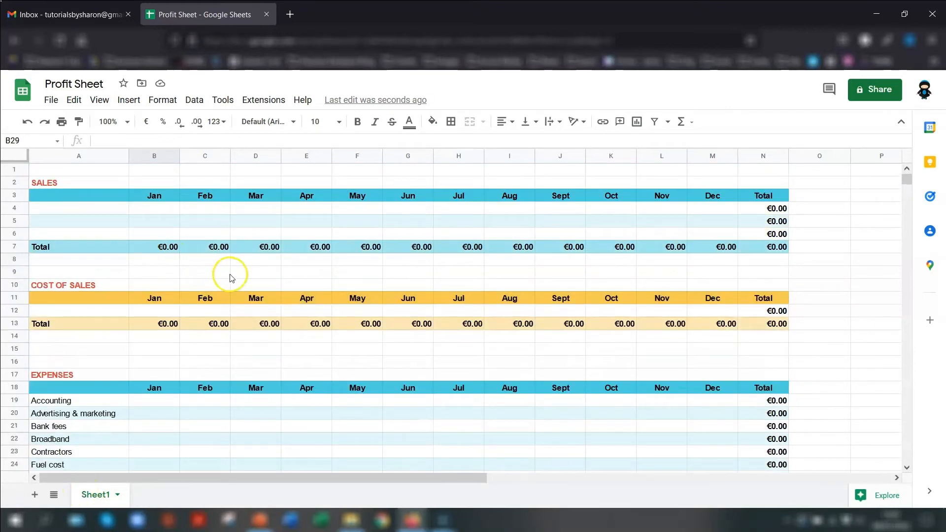
{"action": "scroll", "coordinate": [82, 345], "scroll_direction": "down", "scroll_amount": 2}
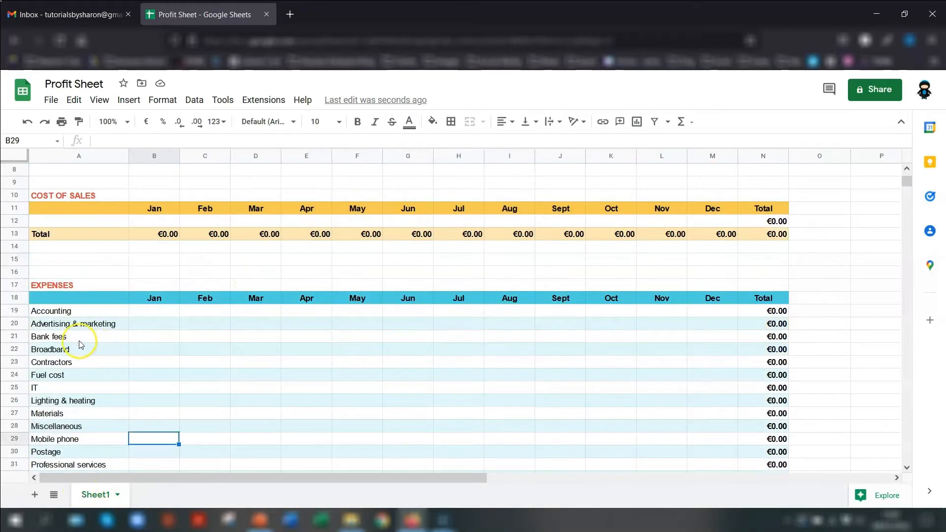
{"action": "left_click", "coordinate": [84, 339]}
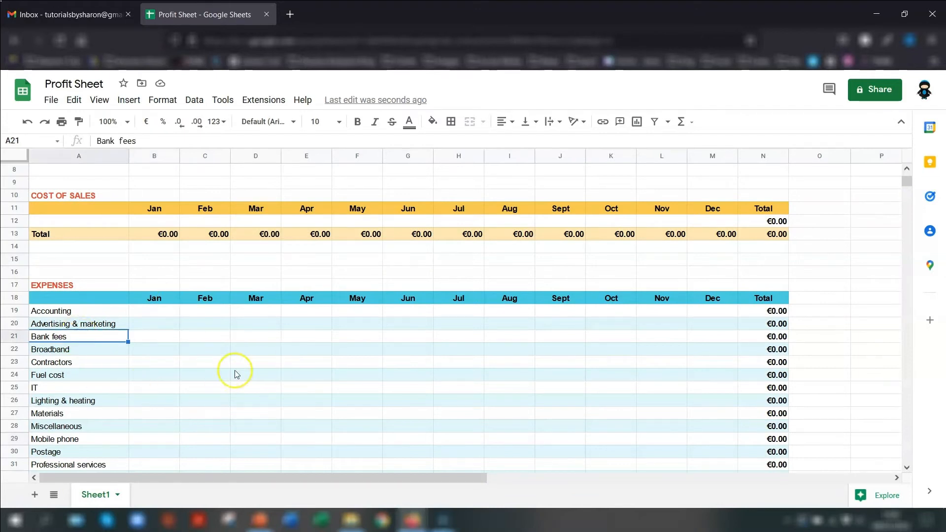
{"action": "left_click", "coordinate": [163, 100]}
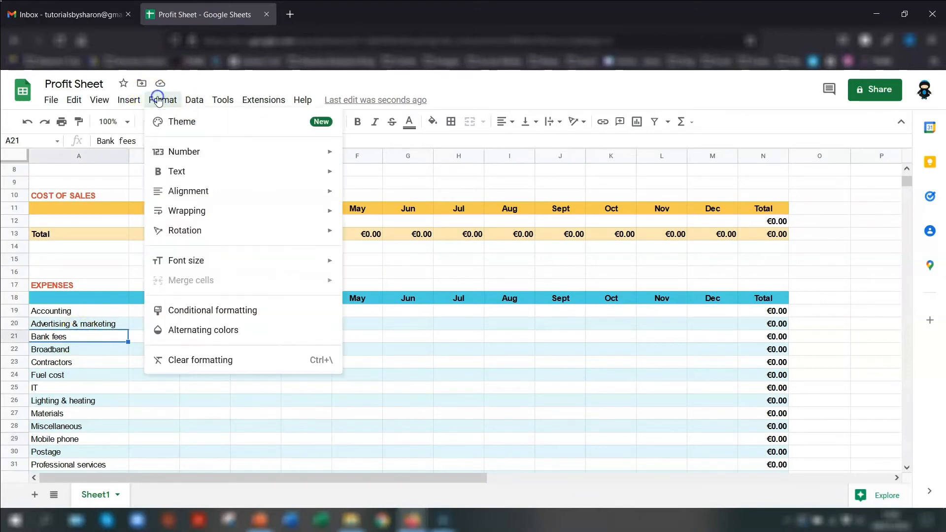
{"action": "left_click", "coordinate": [198, 334]}
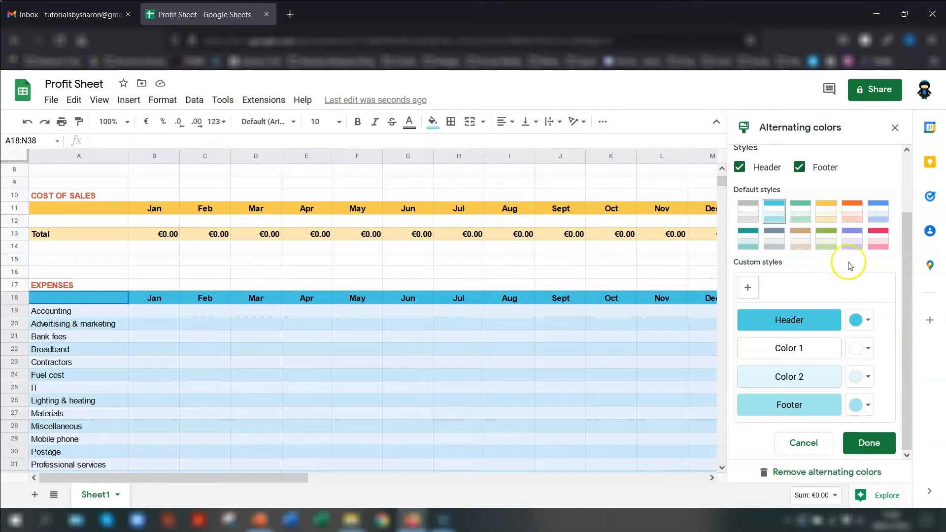
{"action": "left_click", "coordinate": [800, 217]}
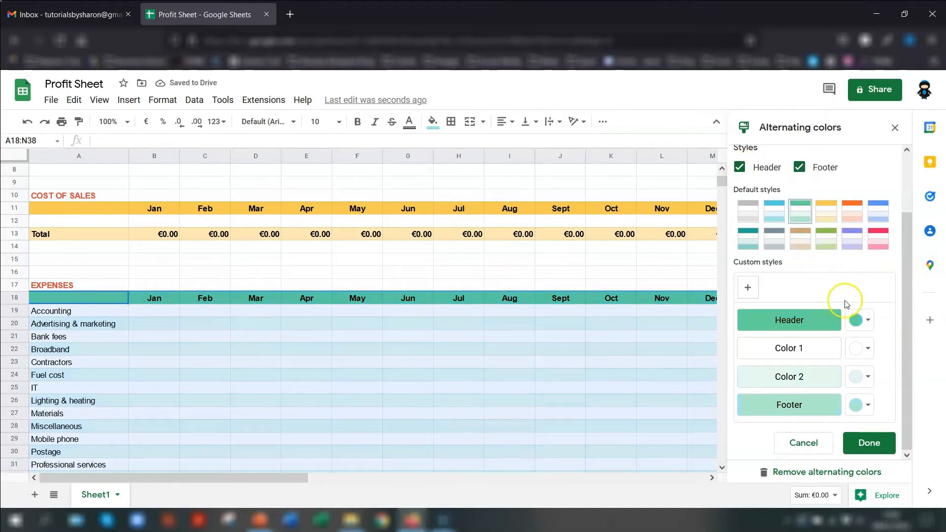
{"action": "left_click", "coordinate": [867, 444]}
{"action": "left_click", "coordinate": [587, 405]}
Copy the SALES block A2:N7 and paste it at A41, below the EXPENSES table
{"action": "scroll", "coordinate": [460, 305], "scroll_direction": "down", "scroll_amount": 5}
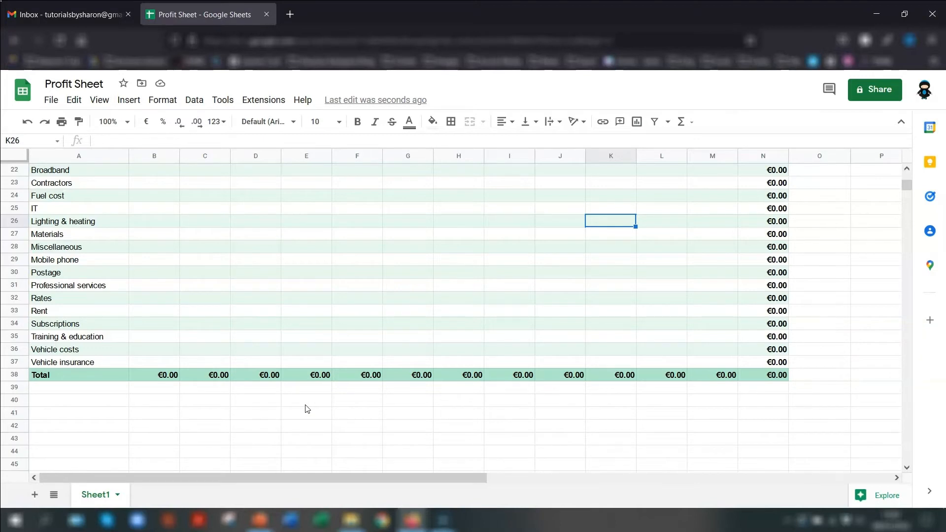
{"action": "scroll", "coordinate": [307, 409], "scroll_direction": "up", "scroll_amount": 5}
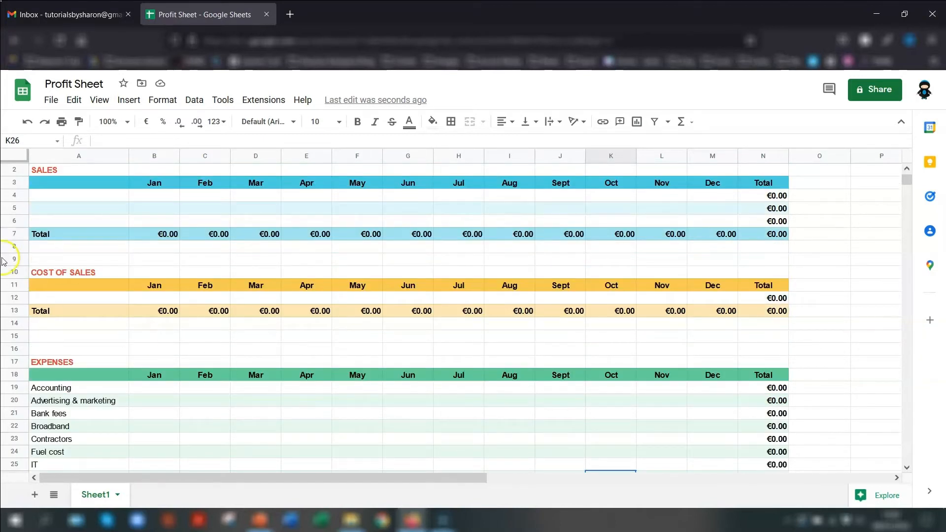
{"action": "left_click", "coordinate": [58, 170]}
{"action": "key", "text": "shift+Down"}
{"action": "key", "text": "shift+Down"}
{"action": "key", "text": "shift+Down"}
{"action": "key", "text": "shift+Down"}
{"action": "key", "text": "shift+Down"}
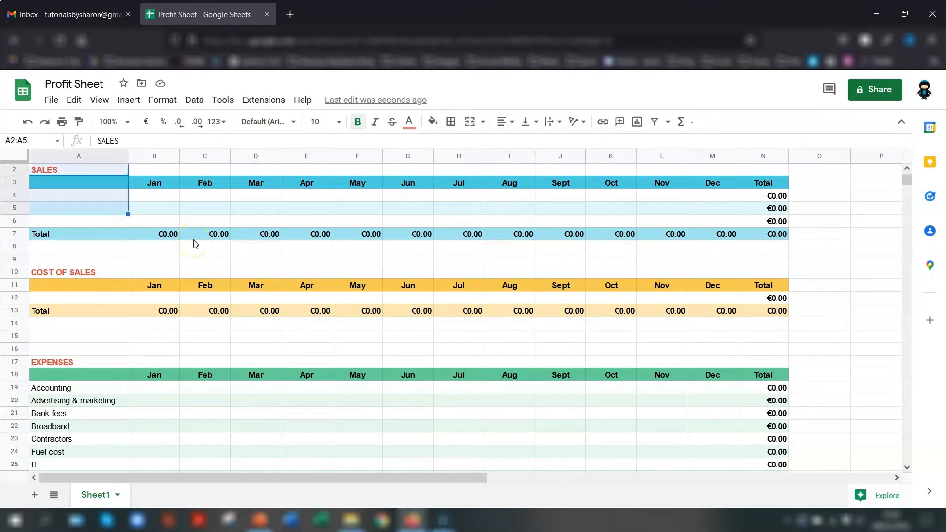
{"action": "key", "text": "ctrl+shift+Right"}
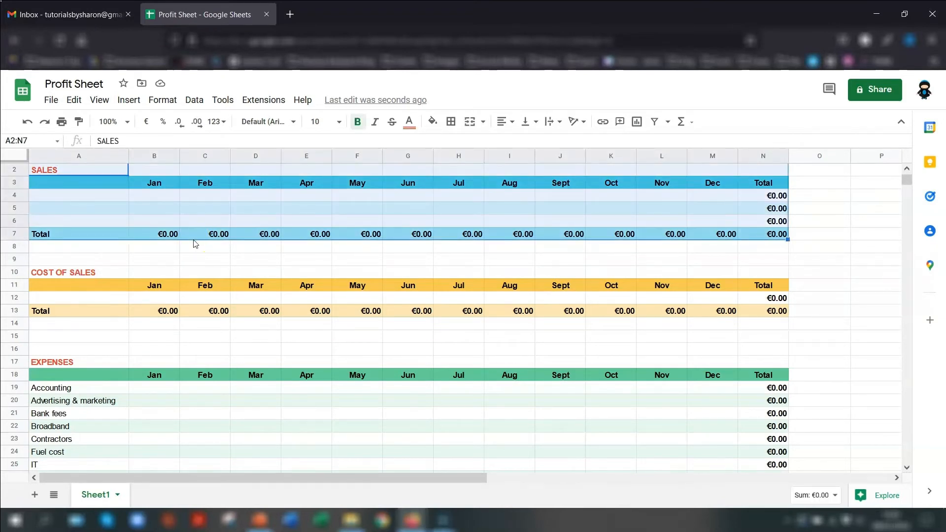
{"action": "scroll", "coordinate": [189, 243], "scroll_direction": "down", "scroll_amount": 10}
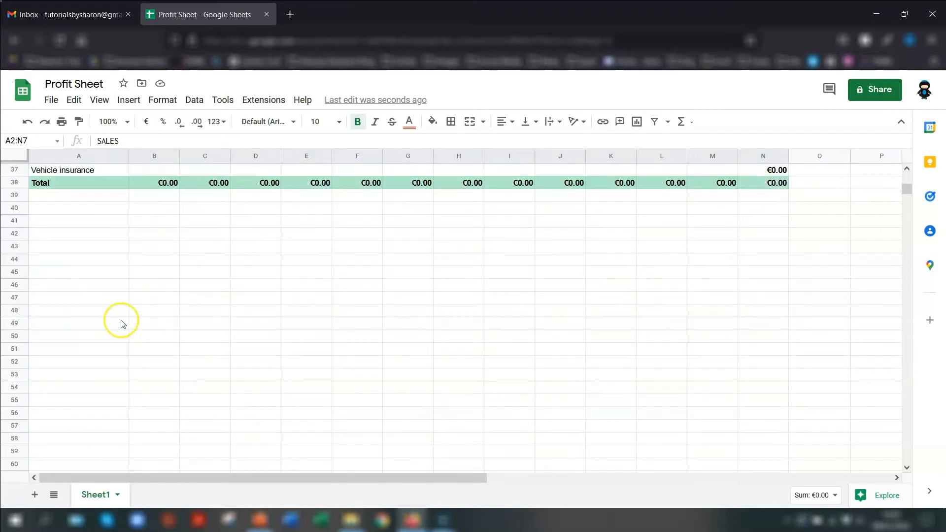
{"action": "left_click", "coordinate": [75, 222]}
{"action": "key", "text": "ctrl+v"}
Title the pasted block DRAWINGS in A41 and label its first two rows Wage and Pension in A43:A44
{"action": "type", "text": "DRAWINGS"}
{"action": "key", "text": "Return"}
{"action": "type", "text": "Wage"}
{"action": "key", "text": "Return"}
{"action": "type", "text": "Pension"}
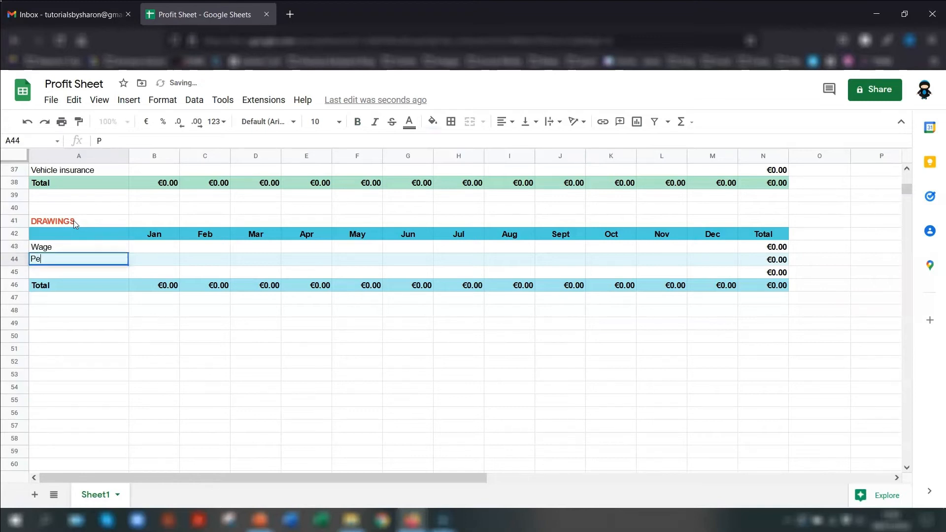
{"action": "key", "text": "Return"}
Delete the spare row 45 from the DRAWINGS table and check the total formulas in its Total row and column
{"action": "right_click", "coordinate": [18, 274]}
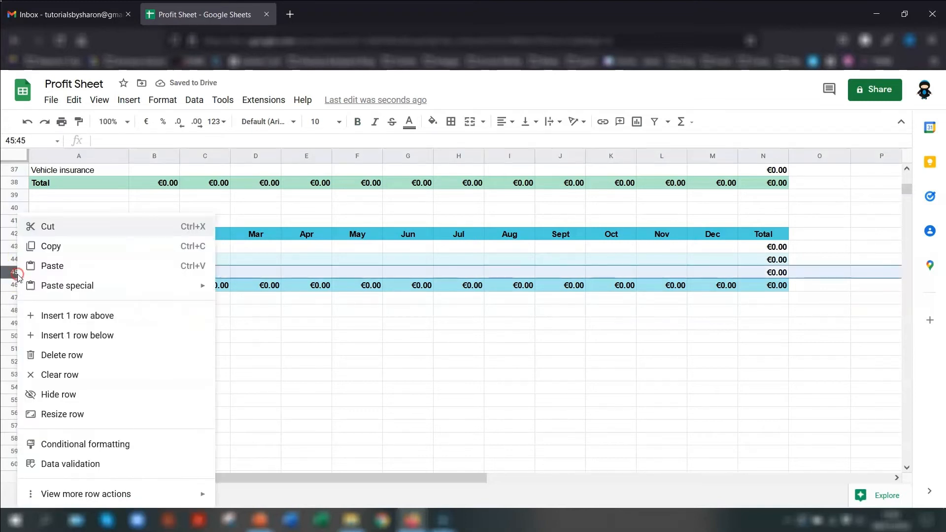
{"action": "left_click", "coordinate": [56, 355]}
{"action": "left_click", "coordinate": [172, 278]}
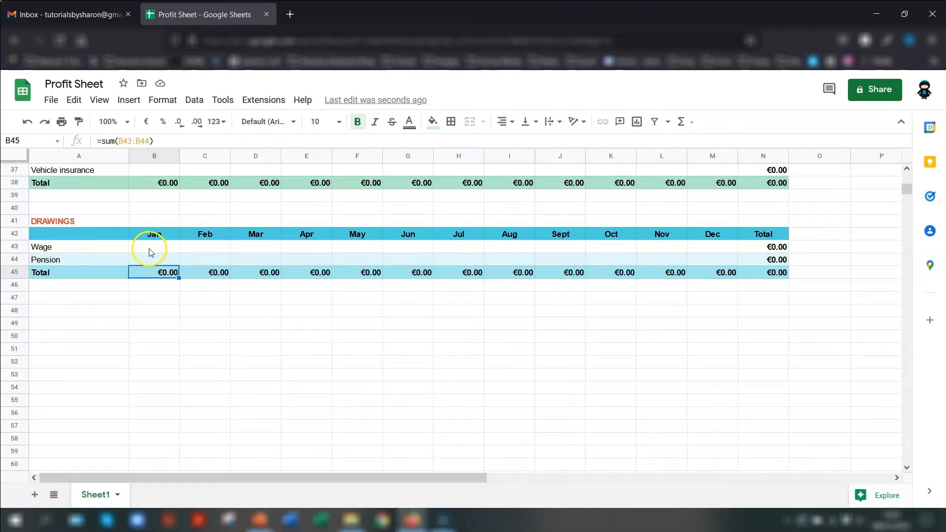
{"action": "left_click_drag", "start_coordinate": [150, 247], "coordinate": [150, 257]}
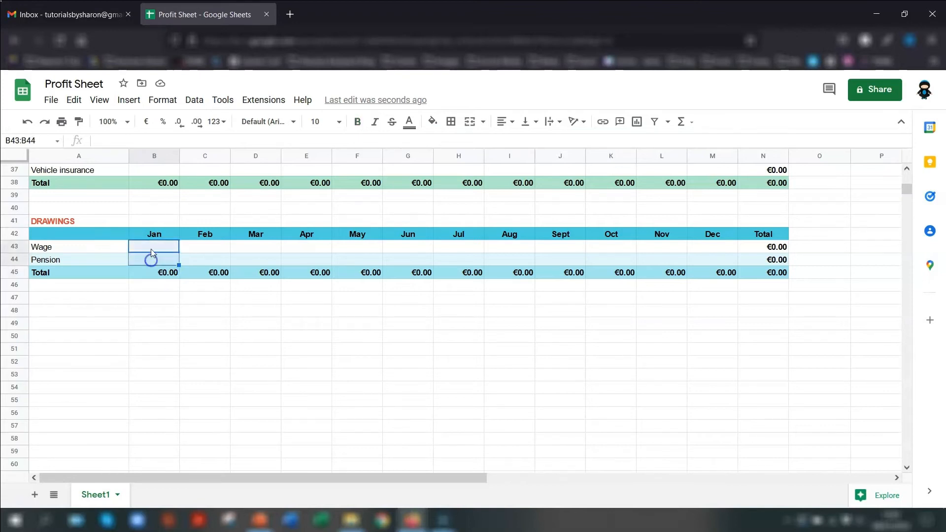
{"action": "left_click", "coordinate": [762, 251]}
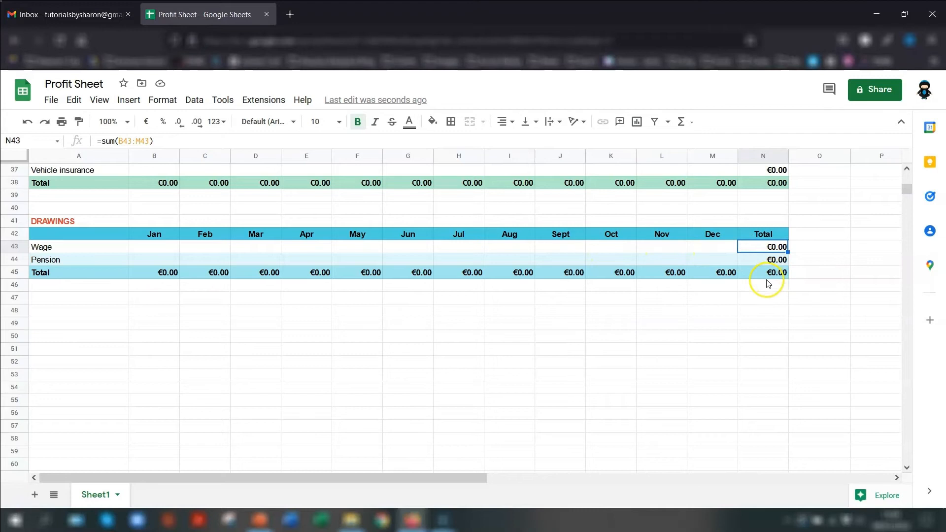
Apply the blue-grey default alternating colors style to the DRAWINGS table
{"action": "left_click", "coordinate": [77, 250]}
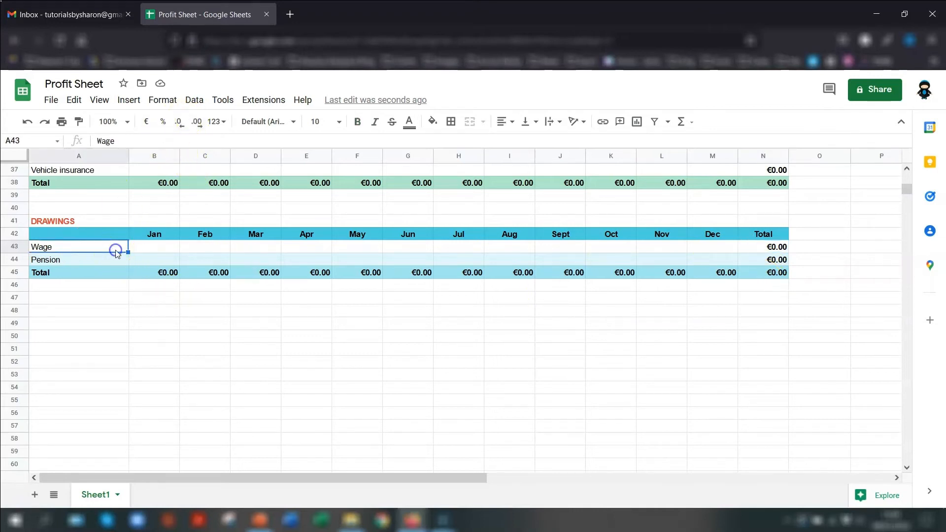
{"action": "left_click", "coordinate": [162, 101]}
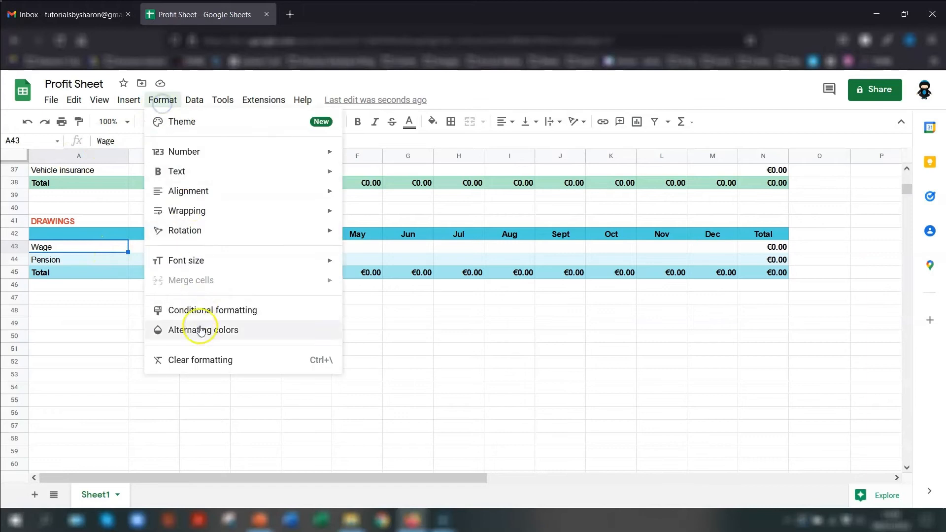
{"action": "left_click", "coordinate": [203, 330]}
{"action": "left_click", "coordinate": [782, 249]}
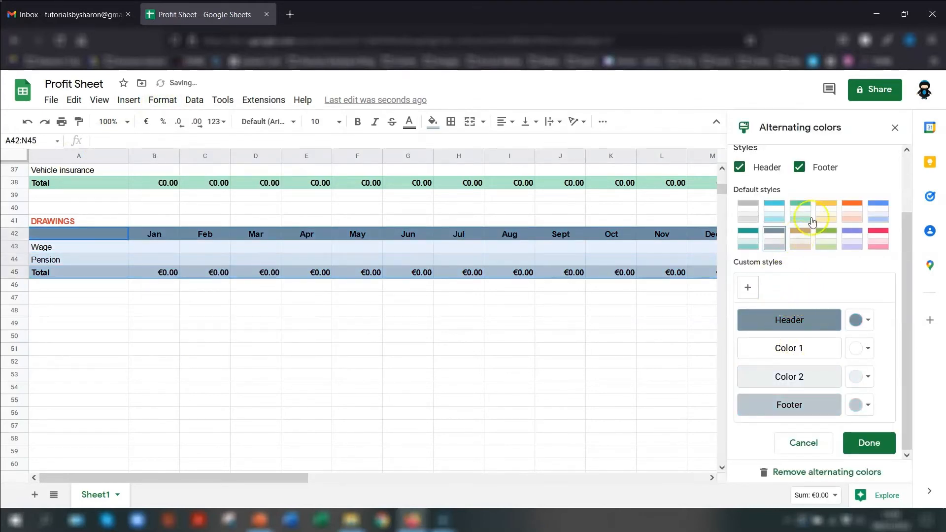
{"action": "left_click", "coordinate": [869, 443]}
{"action": "left_click", "coordinate": [423, 339]}
Set the DRAWINGS table's alternating colors to the plain light gray default style
{"action": "left_click", "coordinate": [123, 246]}
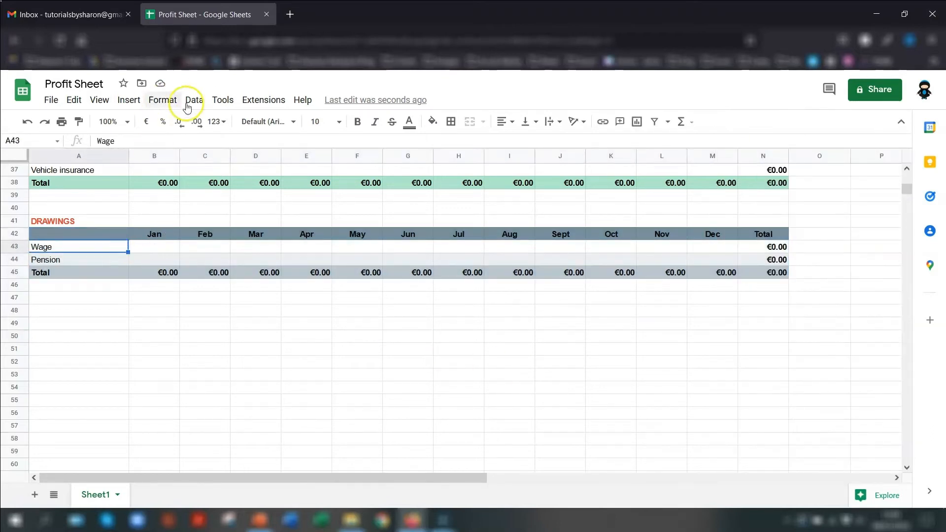
{"action": "left_click", "coordinate": [164, 100]}
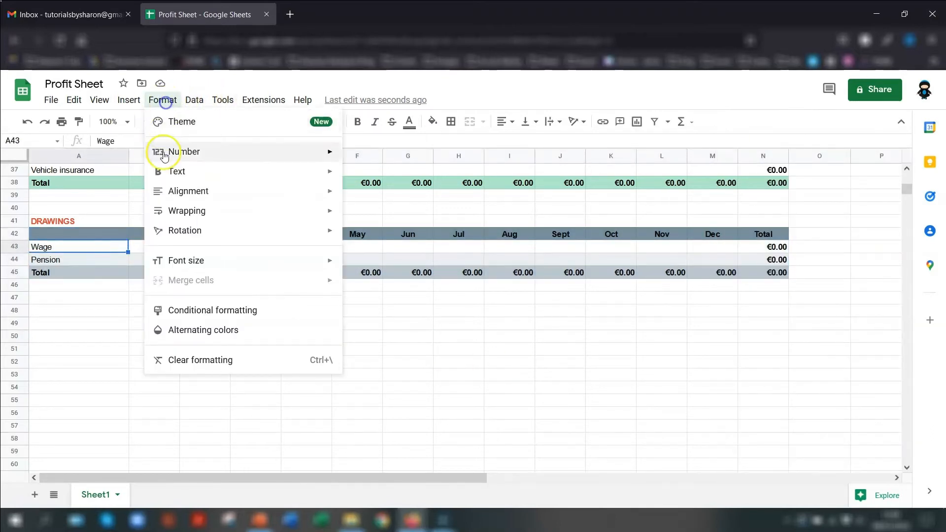
{"action": "left_click", "coordinate": [196, 329]}
{"action": "left_click", "coordinate": [749, 214]}
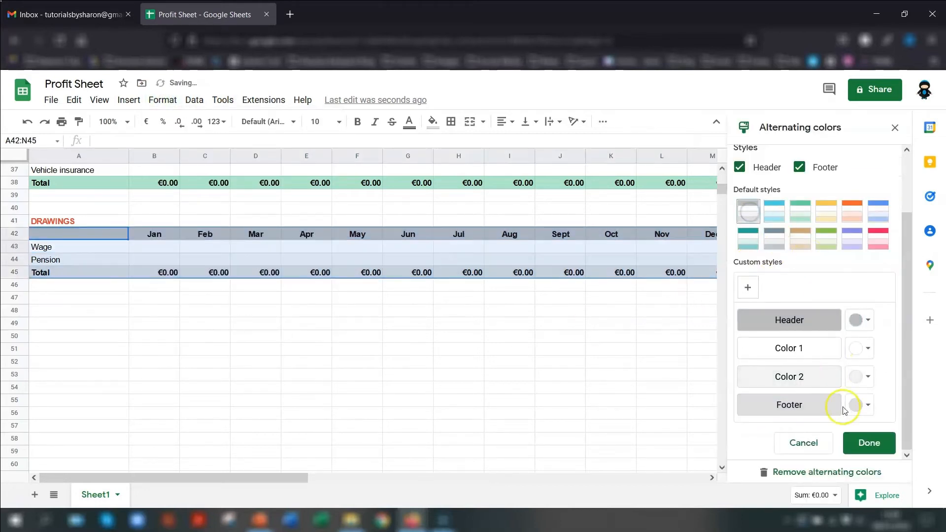
{"action": "left_click", "coordinate": [869, 443]}
{"action": "left_click", "coordinate": [356, 361]}
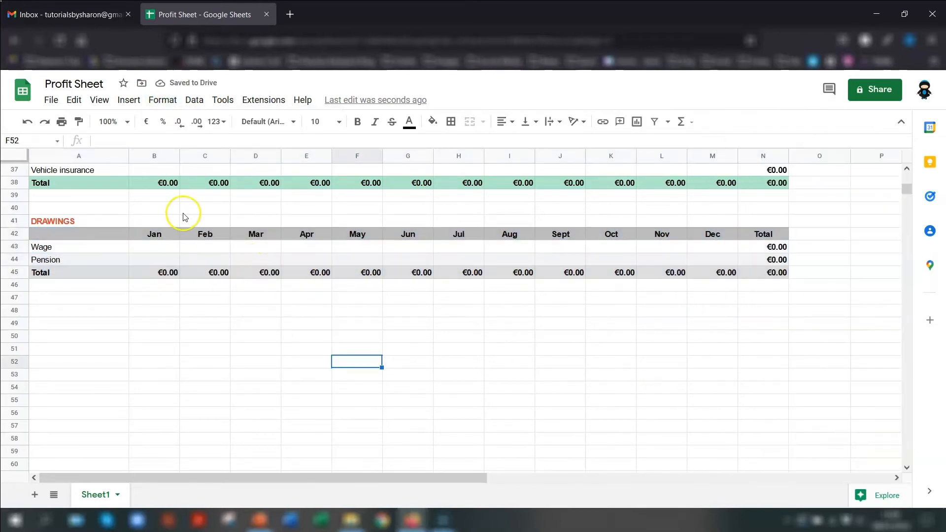
Enter the heading SUMMARY in A48 and the row labels Sales, Expenses, Profit and Profit % in A49:A52
{"action": "scroll", "coordinate": [412, 345], "scroll_direction": "up", "scroll_amount": 9}
{"action": "scroll", "coordinate": [444, 330], "scroll_direction": "down", "scroll_amount": 4}
{"action": "scroll", "coordinate": [449, 323], "scroll_direction": "down", "scroll_amount": 7}
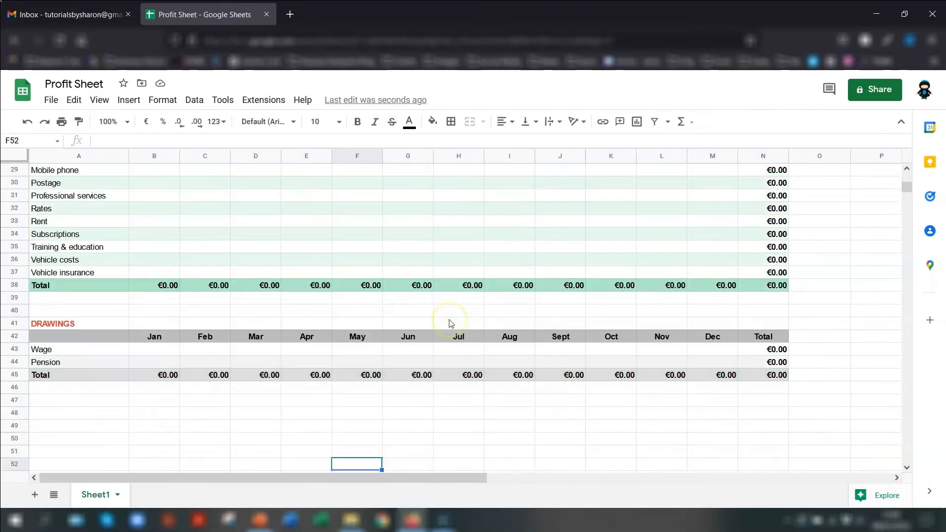
{"action": "scroll", "coordinate": [430, 327], "scroll_direction": "up", "scroll_amount": 2}
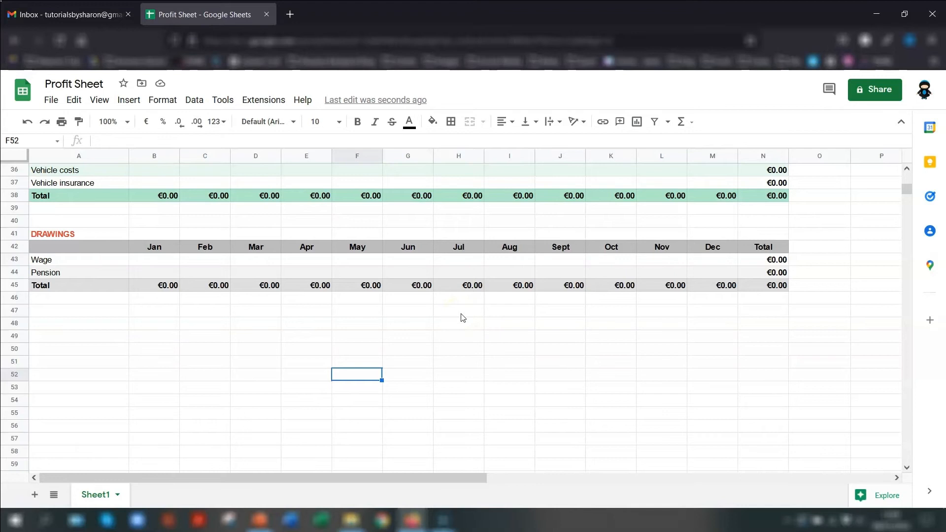
{"action": "left_click", "coordinate": [46, 323]}
{"action": "type", "text": "SUMMARY"}
{"action": "key", "text": "Return"}
{"action": "type", "text": "Sales"}
{"action": "key", "text": "Return"}
{"action": "type", "text": "Exoenses"}
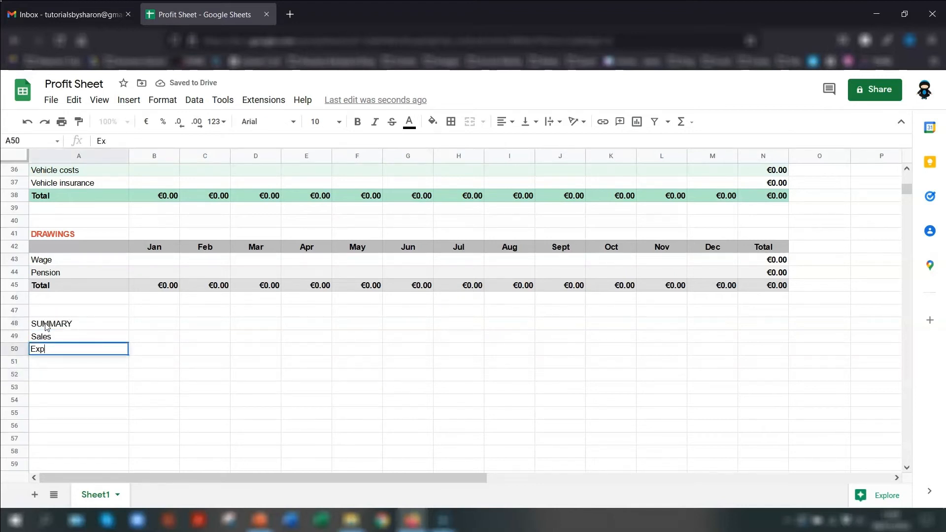
{"action": "key", "text": "Return"}
{"action": "type", "text": "Profit"}
{"action": "key", "text": "Return"}
{"action": "type", "text": "Pro"}
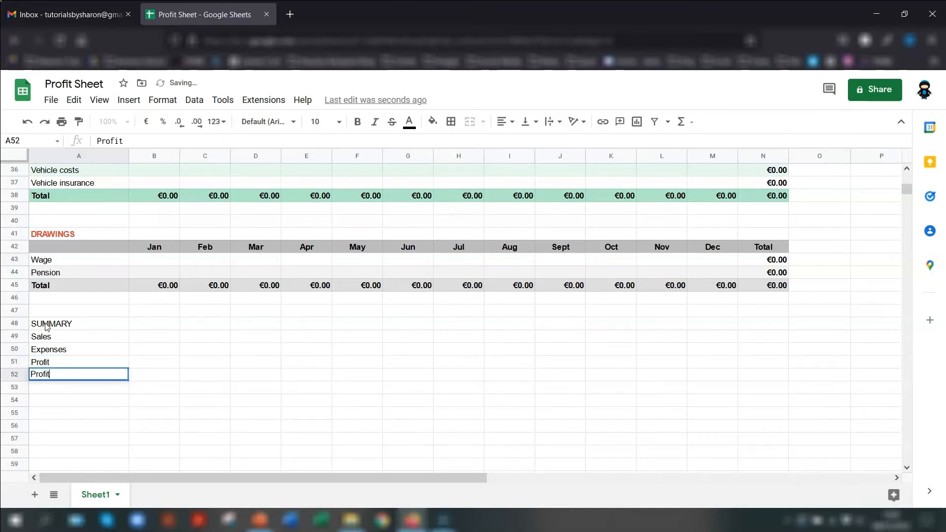
Fill the months Jan to Dec across B48:M48 and enter Total in N48
{"action": "left_click", "coordinate": [45, 326]}
{"action": "key", "text": "Right"}
{"action": "type", "text": "Jan"}
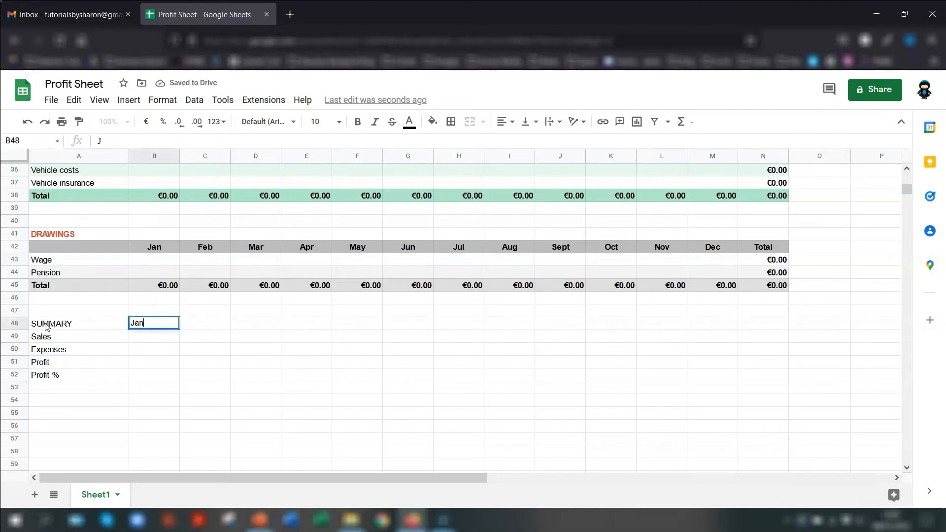
{"action": "left_click", "coordinate": [758, 330]}
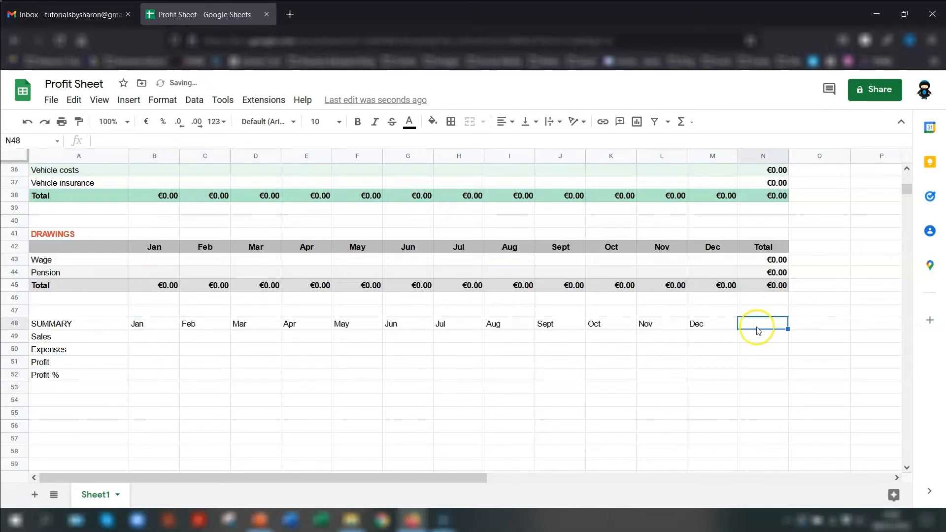
{"action": "type", "text": "Tota"}
Bold the summary labels and column headers, and move the SUMMARY title up to A47
{"action": "left_click_drag", "start_coordinate": [55, 324], "coordinate": [59, 373]}
{"action": "key", "text": "ctrl+b"}
{"action": "left_click", "coordinate": [357, 121]}
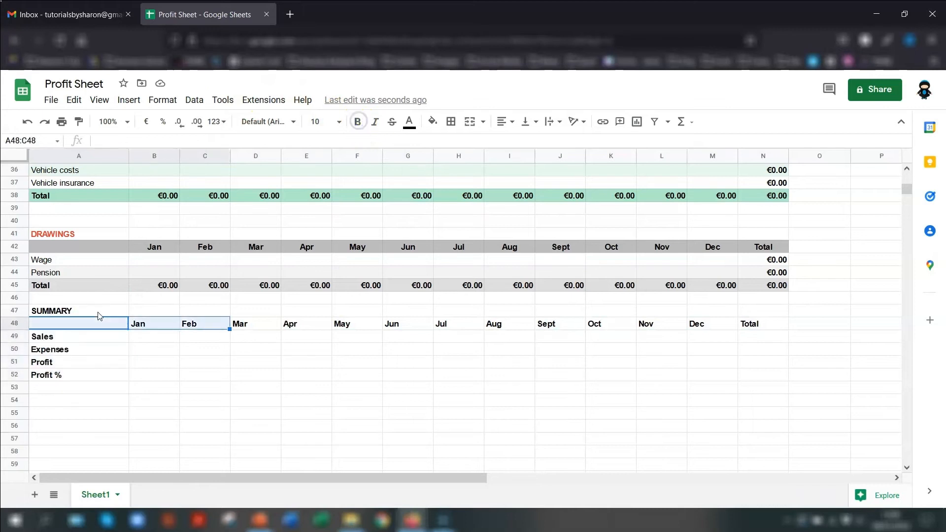
Apply all borders to the summary table A48:N52
{"action": "key", "text": "shift+Right"}
{"action": "key", "text": "shift+Right"}
{"action": "key", "text": "shift+Right"}
{"action": "key", "text": "shift+Right"}
{"action": "key", "text": "shift+Right"}
{"action": "key", "text": "shift+Right"}
{"action": "key", "text": "shift+Right"}
{"action": "key", "text": "shift+Right"}
{"action": "key", "text": "shift+Right"}
{"action": "key", "text": "shift+Right"}
{"action": "key", "text": "shift+Right"}
{"action": "key", "text": "shift+Down"}
{"action": "key", "text": "shift+Down"}
{"action": "key", "text": "shift+Down"}
{"action": "key", "text": "shift+Down"}
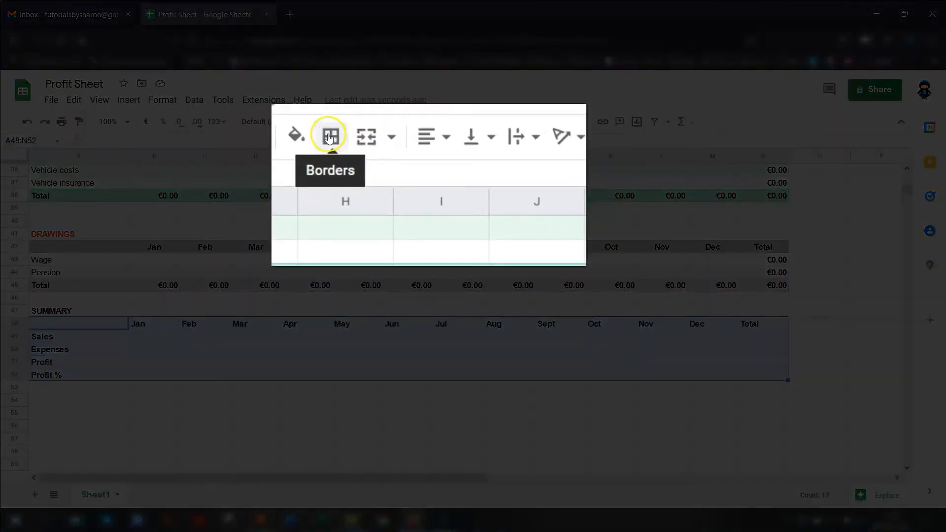
{"action": "left_click", "coordinate": [326, 133]}
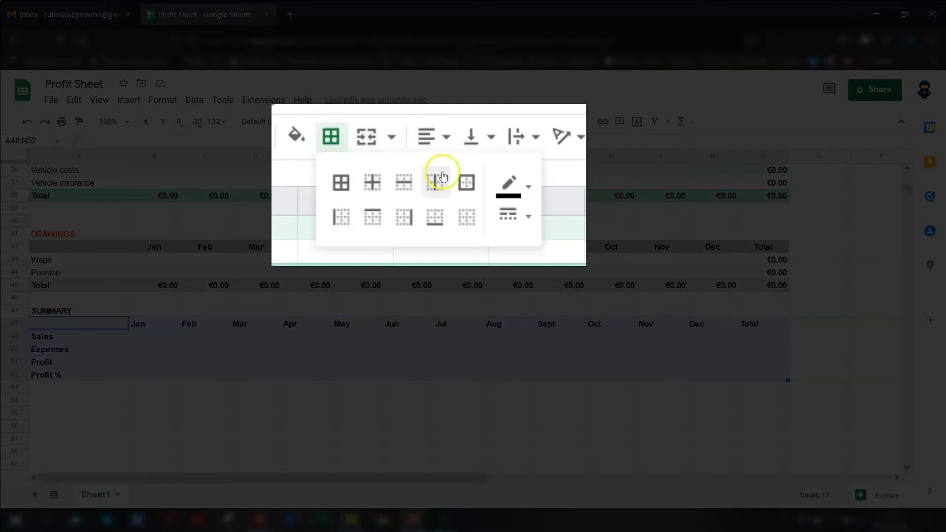
{"action": "left_click", "coordinate": [341, 183]}
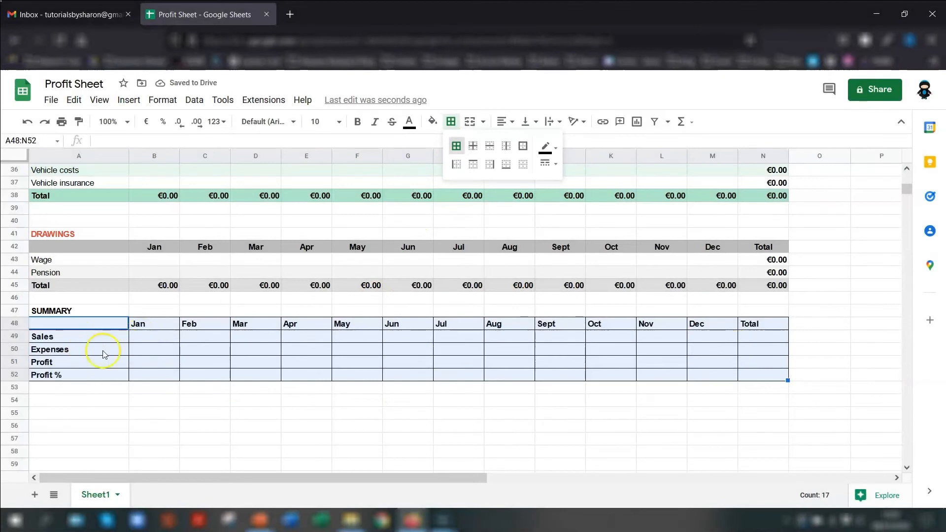
{"action": "left_click", "coordinate": [84, 398]}
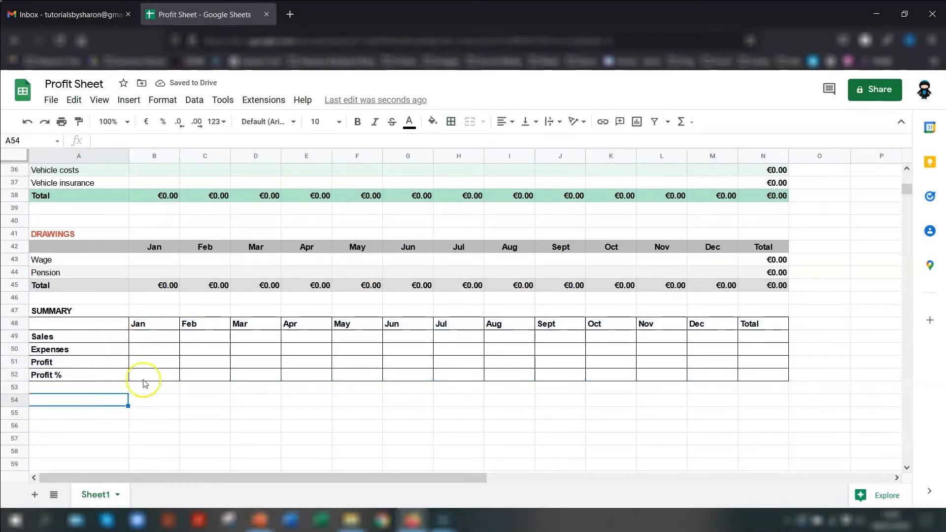
Enter the formula =sum(B49:M49) in N49 to total the summary's Sales row
{"action": "left_click", "coordinate": [753, 335]}
{"action": "type", "text": "=sum("}
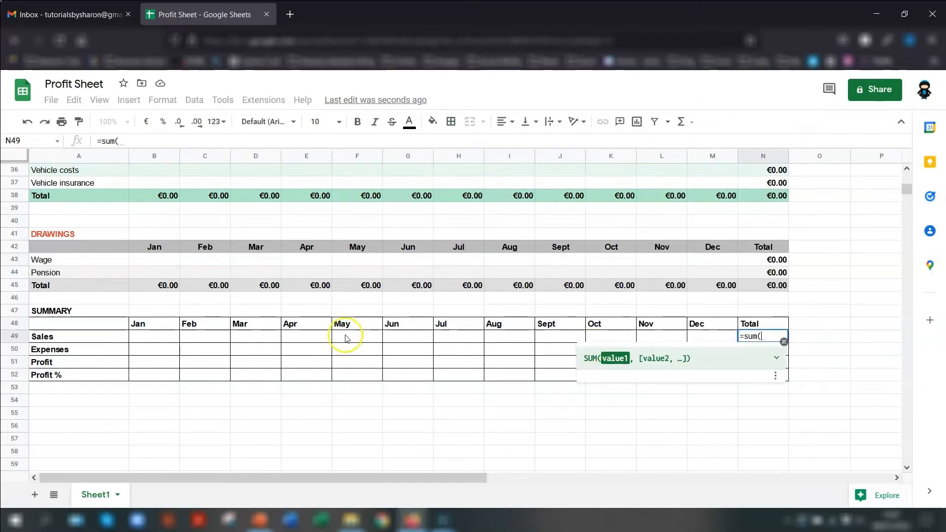
{"action": "left_click_drag", "start_coordinate": [139, 338], "coordinate": [703, 337]}
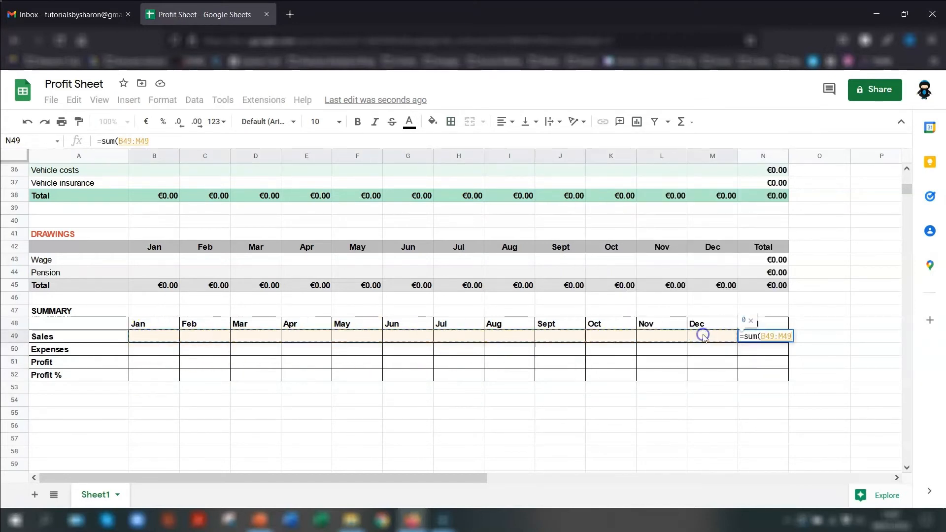
{"action": "type", "text": ")"}
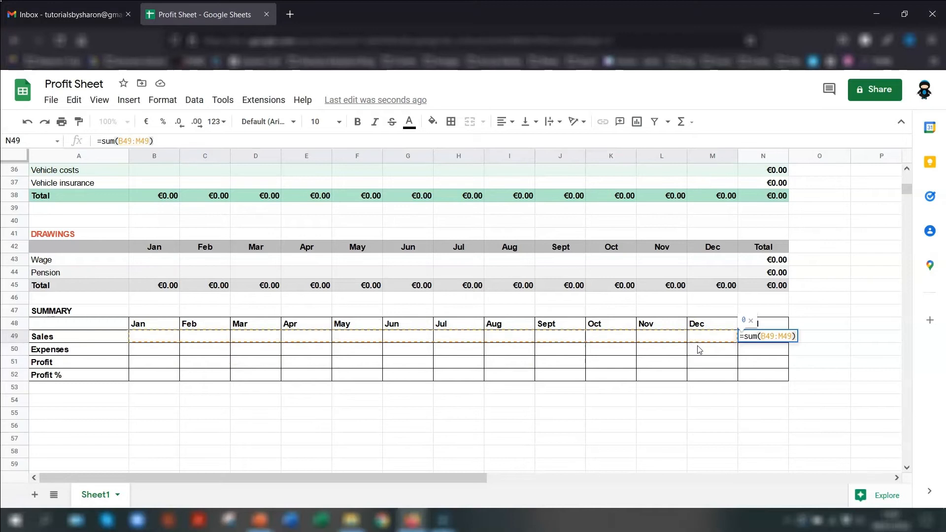
{"action": "key", "text": "Return"}
{"action": "key", "text": "Up"}
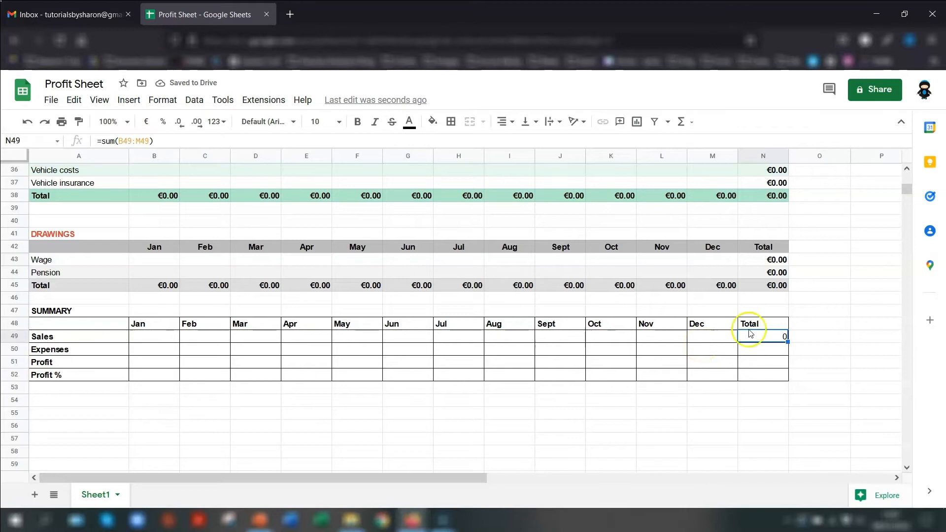
Copy the total formula from N49 down to the Expenses and Profit rows in N50 and N51
{"action": "left_click_drag", "start_coordinate": [788, 342], "coordinate": [789, 350]}
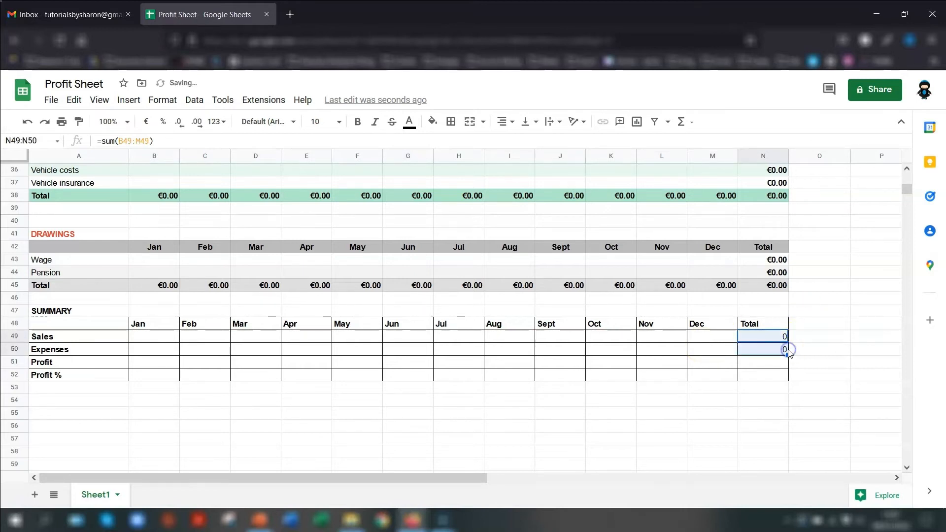
{"action": "left_click", "coordinate": [781, 350]}
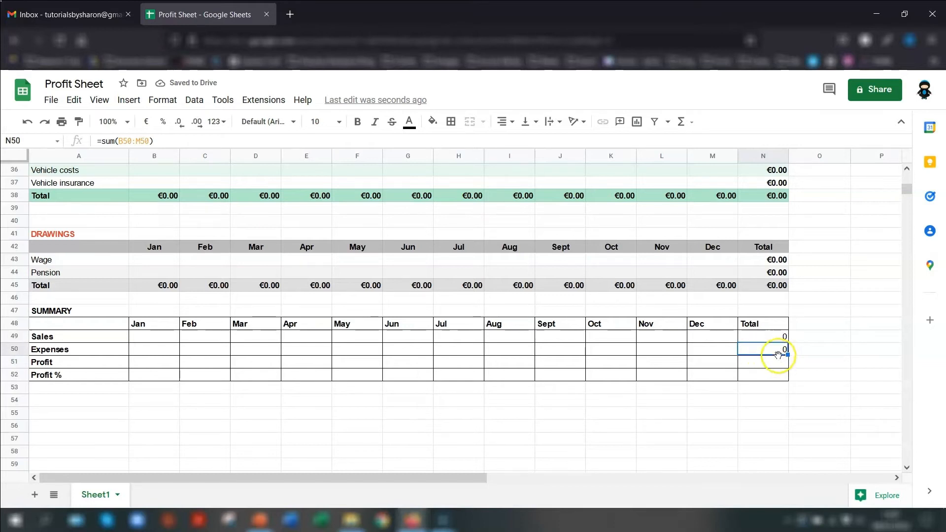
{"action": "left_click_drag", "start_coordinate": [788, 354], "coordinate": [787, 365]}
{"action": "left_click", "coordinate": [776, 363]}
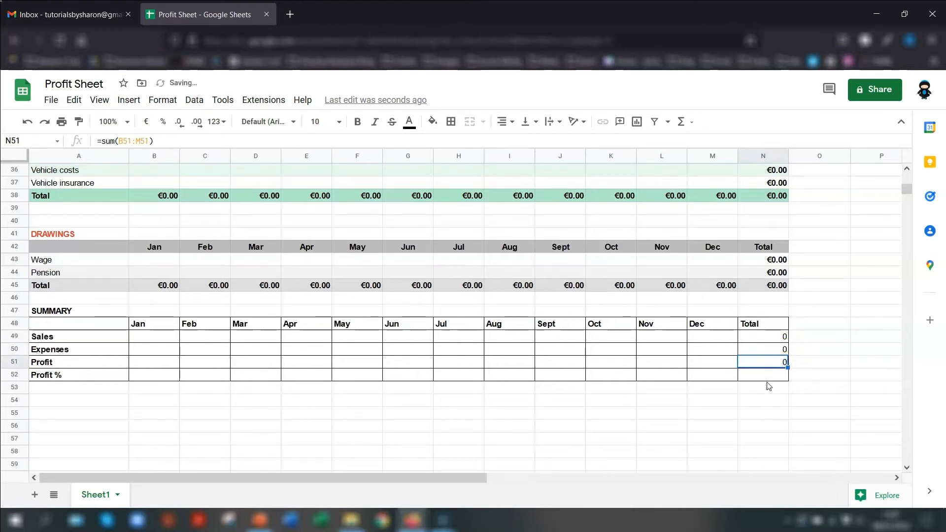
{"action": "left_click", "coordinate": [772, 389]}
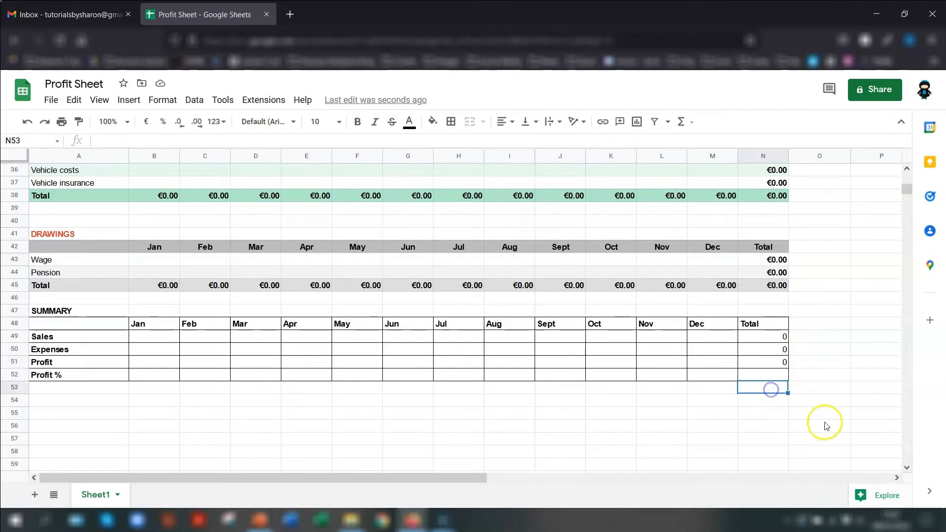
Format the summary cells B49:N51 as Currency
{"action": "left_click_drag", "start_coordinate": [149, 341], "coordinate": [761, 362]}
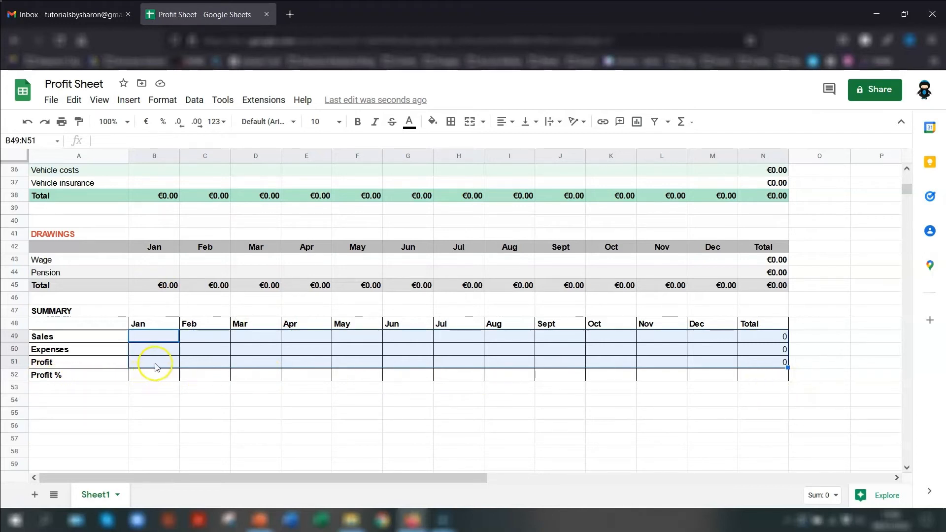
{"action": "left_click", "coordinate": [224, 124]}
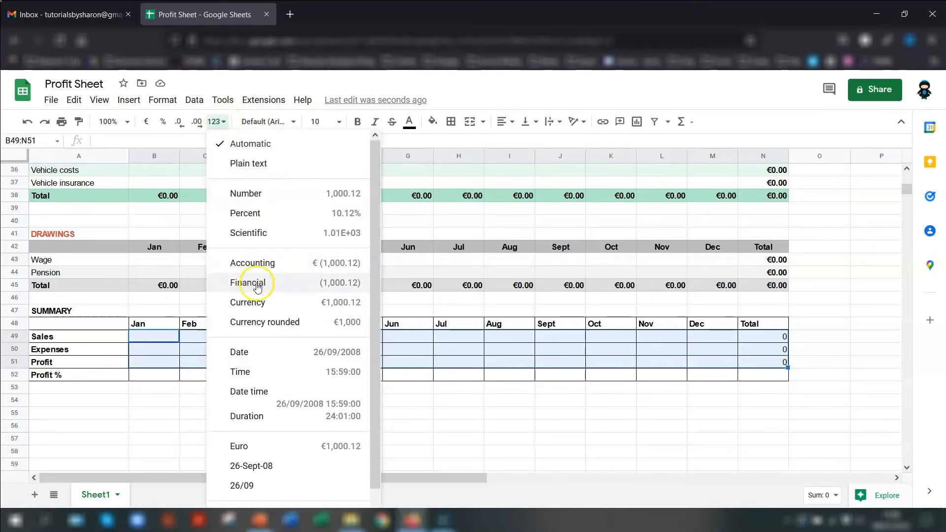
{"action": "left_click", "coordinate": [260, 310]}
{"action": "left_click", "coordinate": [79, 388]}
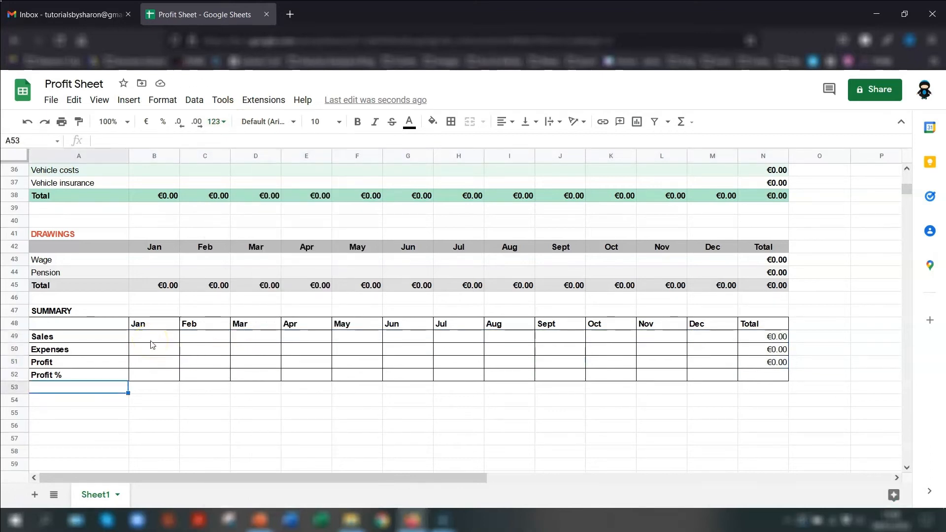
Link the summary's January Sales cell B49 to the SALES section total with the formula =B7
{"action": "left_click", "coordinate": [153, 336]}
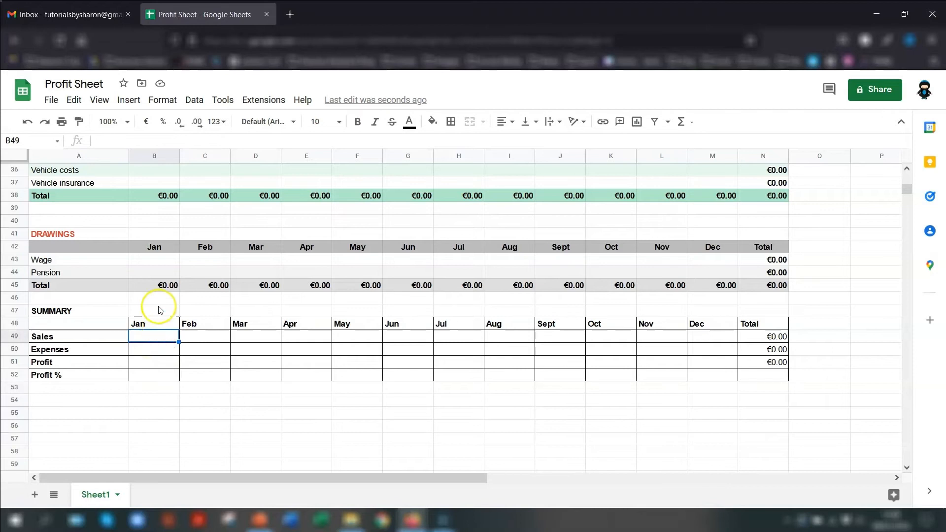
{"action": "scroll", "coordinate": [161, 311], "scroll_direction": "up", "scroll_amount": 10}
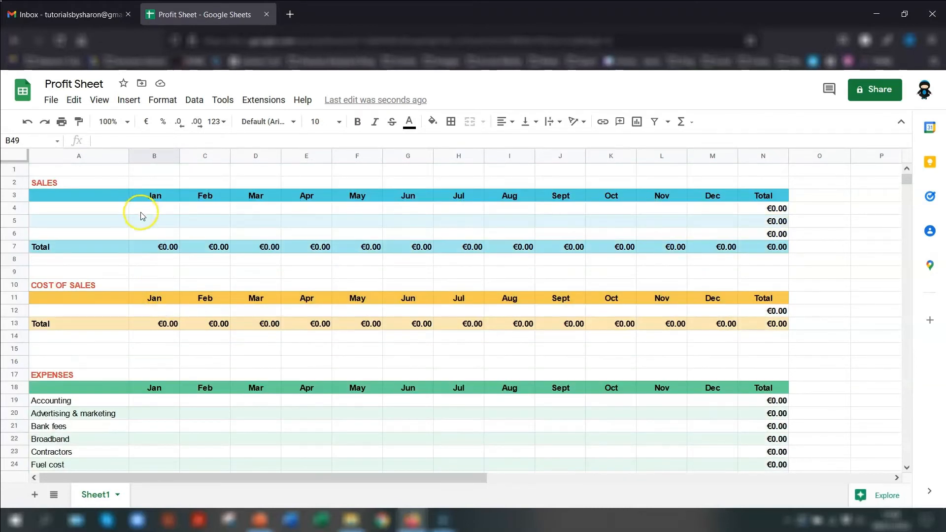
{"action": "left_click", "coordinate": [161, 251]}
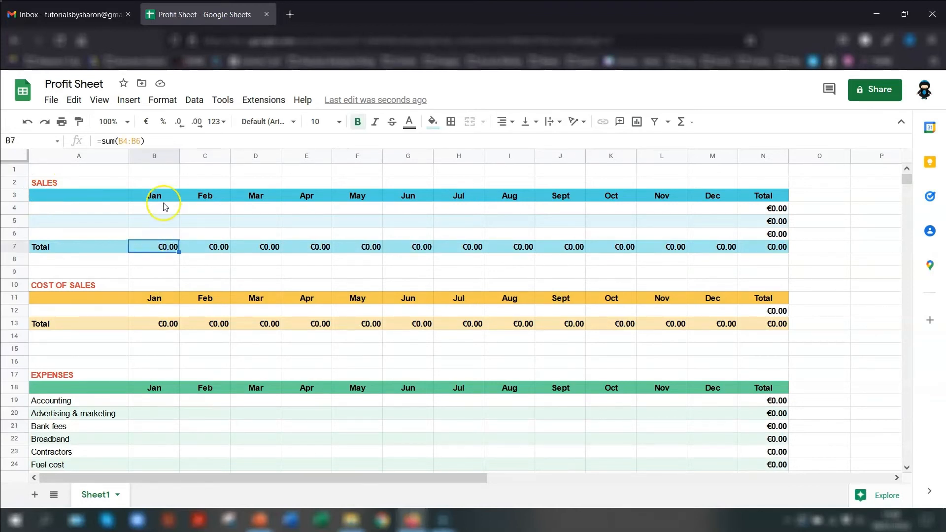
{"action": "scroll", "coordinate": [165, 252], "scroll_direction": "down", "scroll_amount": 14}
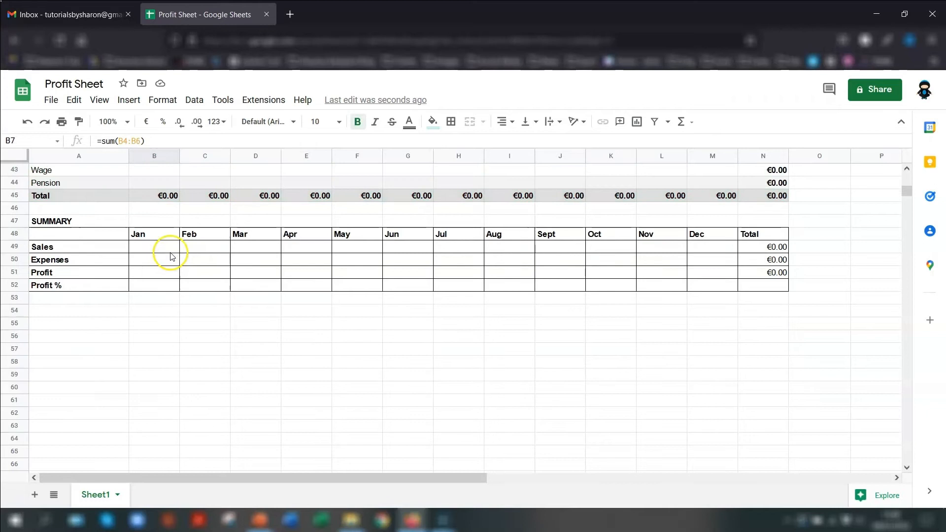
{"action": "left_click", "coordinate": [141, 245]}
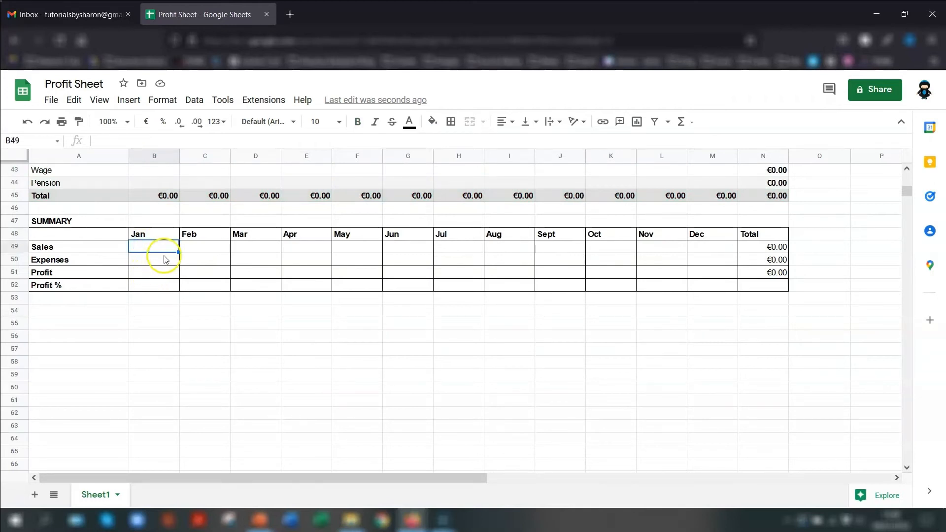
{"action": "type", "text": "="}
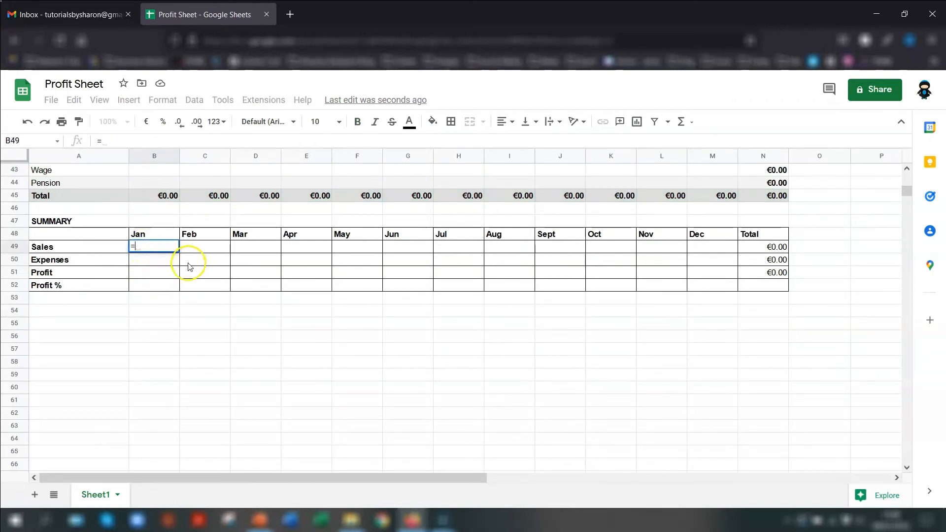
{"action": "scroll", "coordinate": [162, 232], "scroll_direction": "up", "scroll_amount": 13}
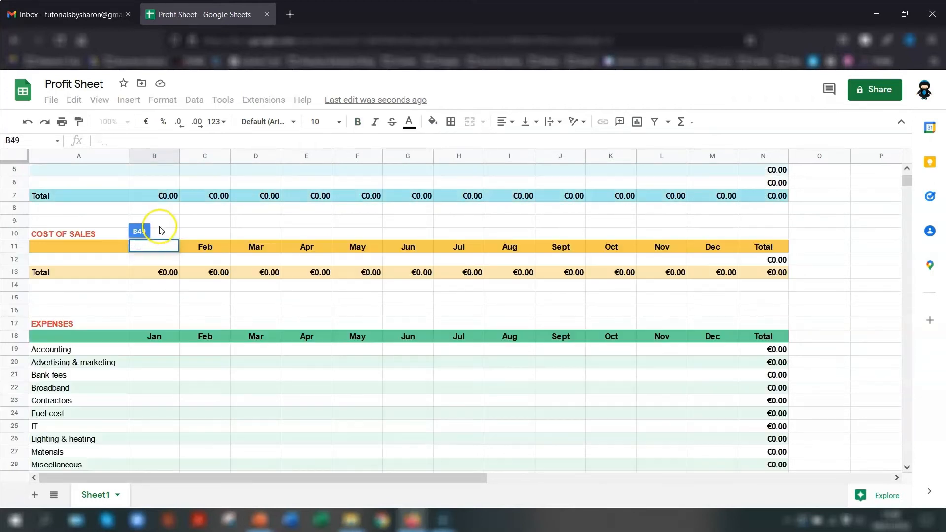
{"action": "left_click", "coordinate": [150, 197]}
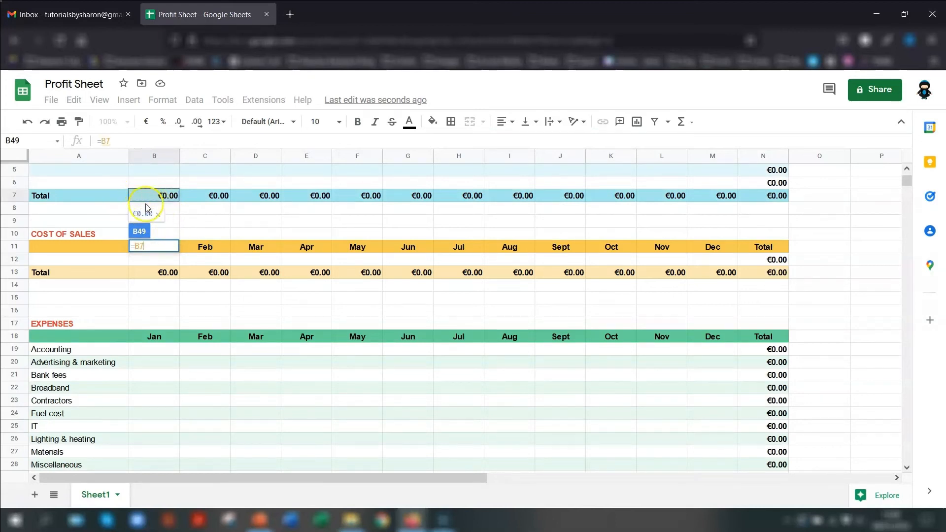
{"action": "key", "text": "Return"}
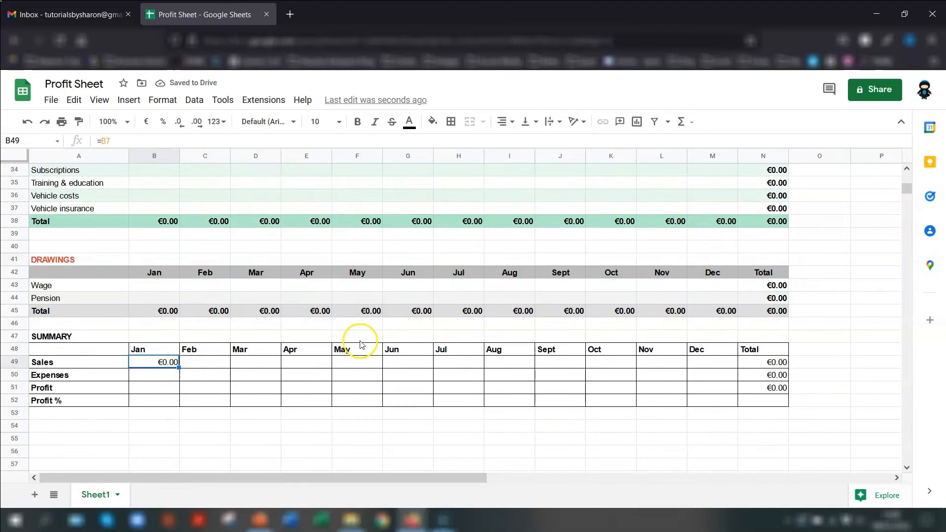
Fill the Sales formula from B49 across to December in M49 and check the copied cell references
{"action": "scroll", "coordinate": [358, 341], "scroll_direction": "down", "scroll_amount": 2}
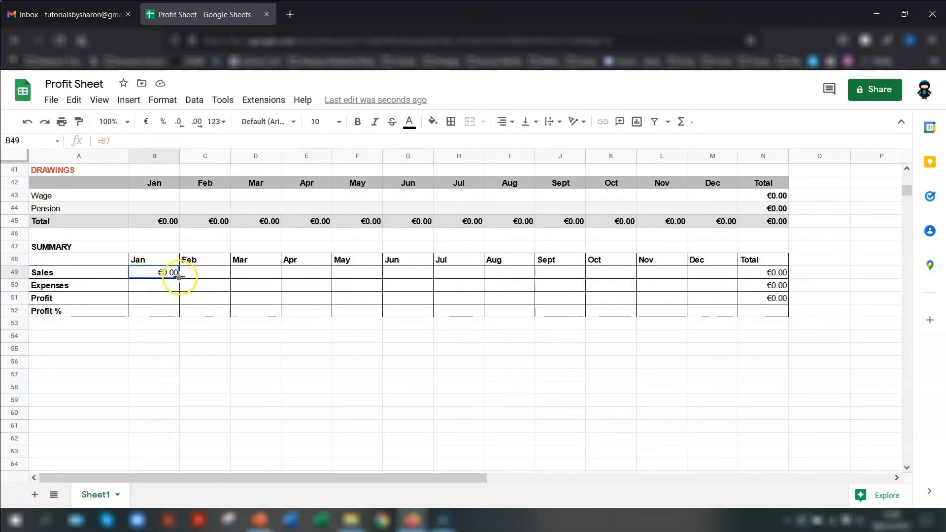
{"action": "left_click_drag", "start_coordinate": [250, 284], "coordinate": [713, 276]}
{"action": "left_click", "coordinate": [204, 272]}
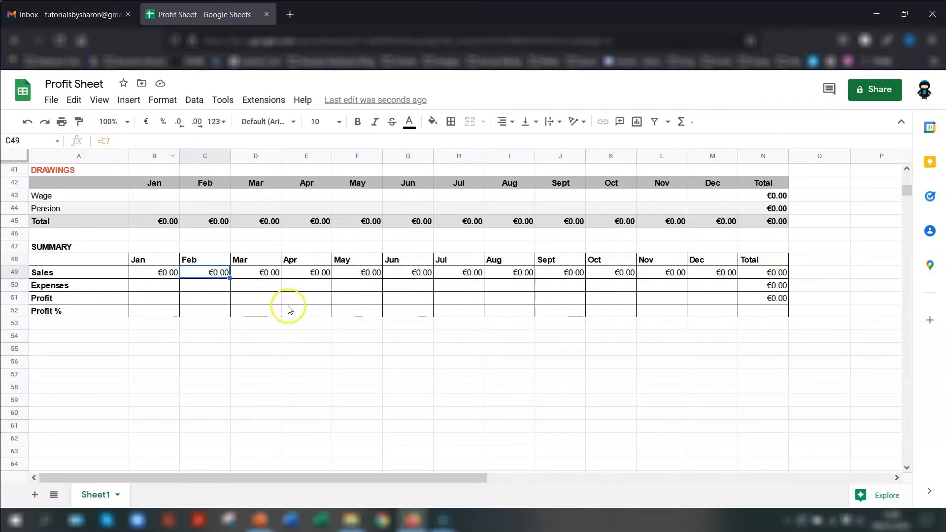
{"action": "key", "text": "Right"}
{"action": "key", "text": "Right"}
{"action": "key", "text": "Right"}
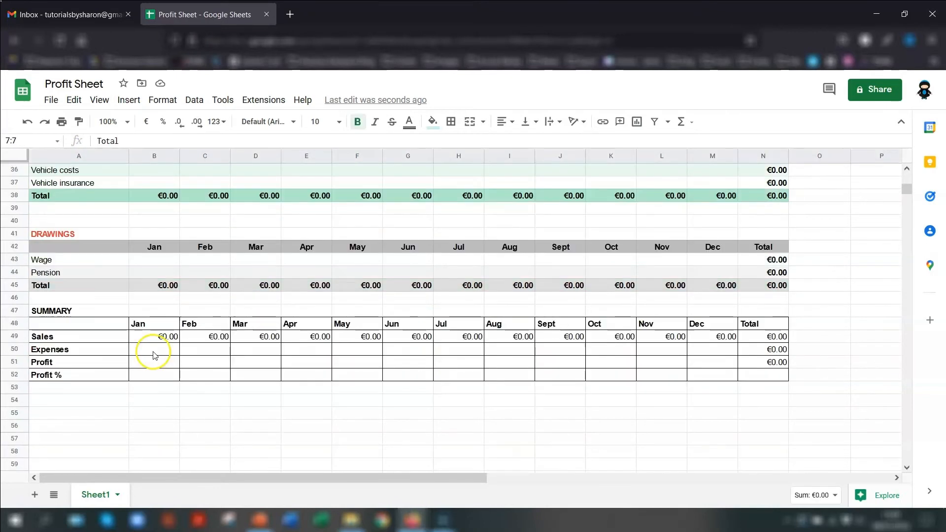
Enter =B13+B38 in B50 to add January's cost of sales and expenses totals
{"action": "left_click", "coordinate": [154, 350]}
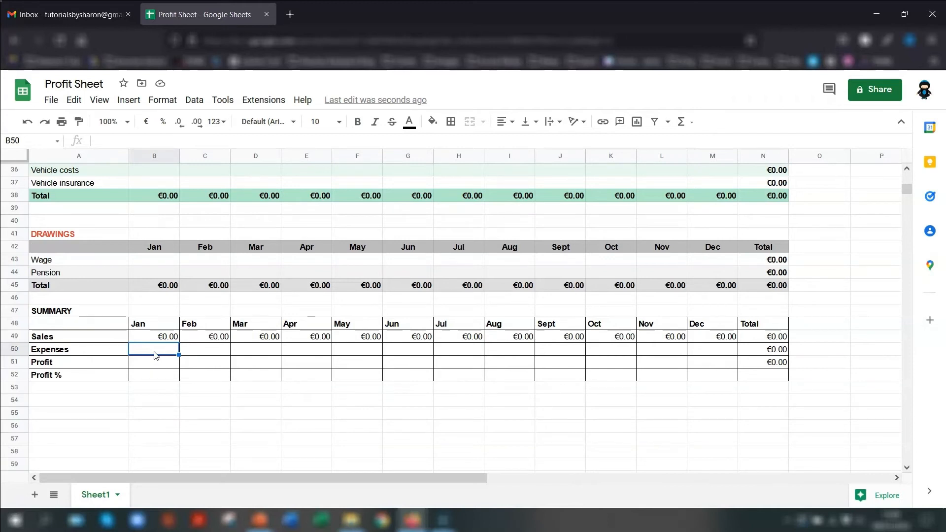
{"action": "type", "text": "="}
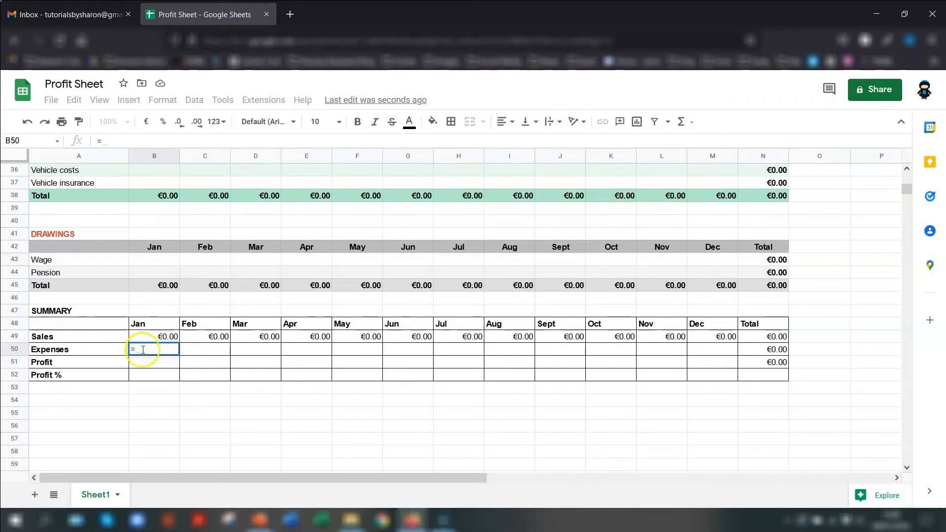
{"action": "scroll", "coordinate": [191, 324], "scroll_direction": "up", "scroll_amount": 7}
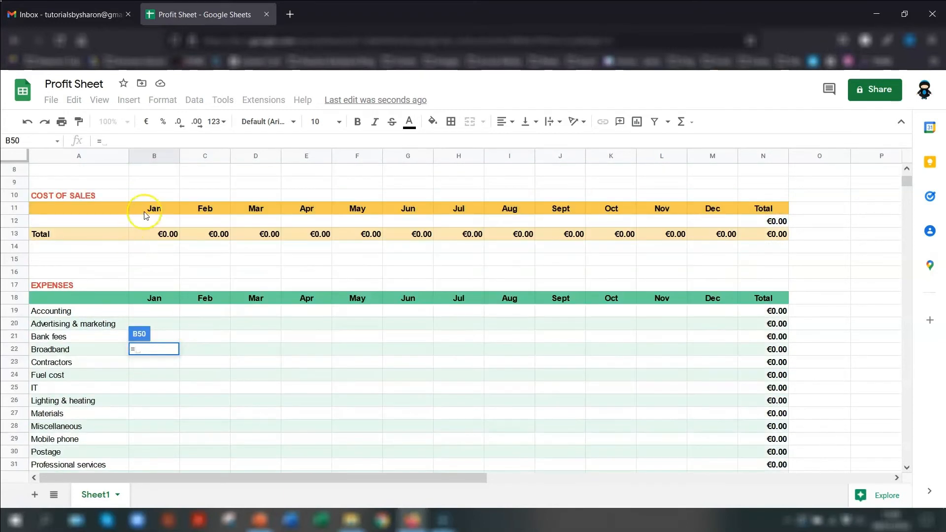
{"action": "left_click", "coordinate": [166, 240]}
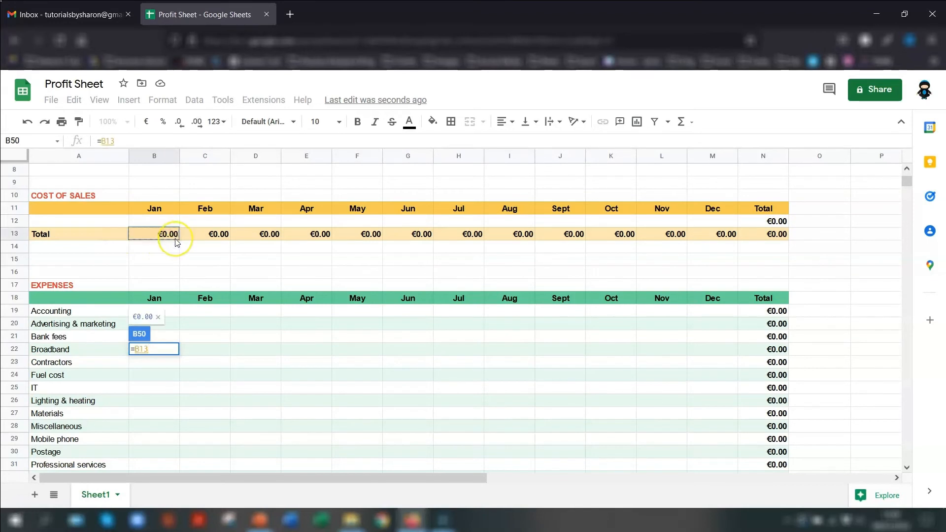
{"action": "type", "text": "+"}
{"action": "scroll", "coordinate": [175, 313], "scroll_direction": "down", "scroll_amount": 4}
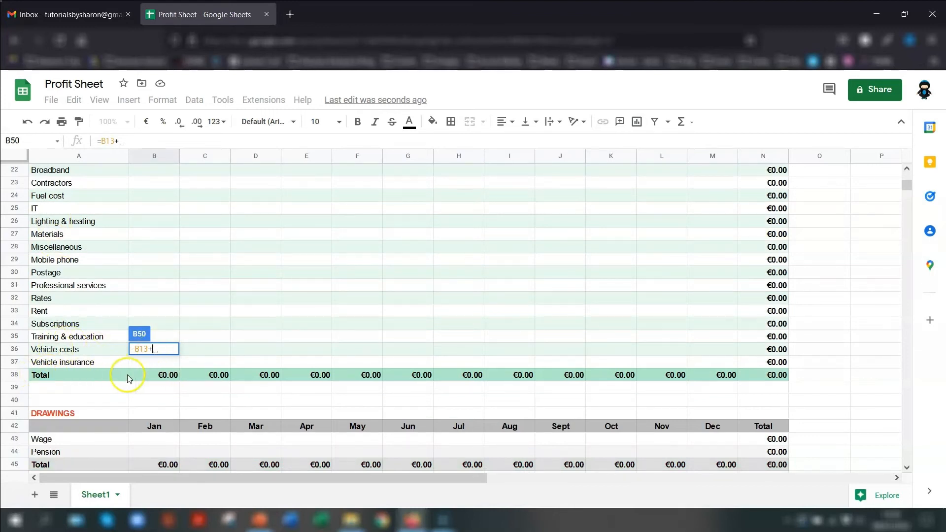
{"action": "left_click", "coordinate": [164, 377]}
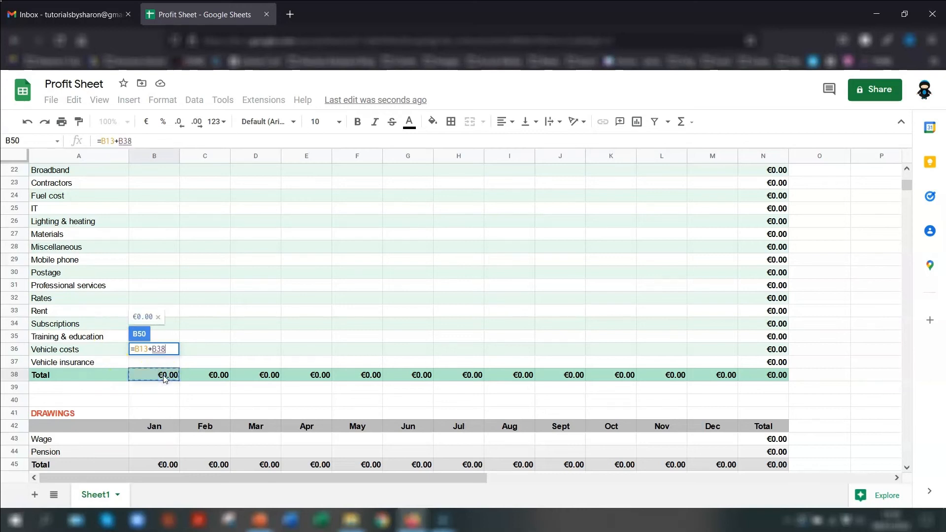
{"action": "key", "text": "Return"}
Fill the Expenses formula from B50 across to December in M50
{"action": "scroll", "coordinate": [164, 375], "scroll_direction": "down", "scroll_amount": 5}
{"action": "left_click", "coordinate": [176, 276]}
{"action": "left_click_drag", "start_coordinate": [177, 278], "coordinate": [717, 278]}
Enter =B49-B50 in B51 to calculate January's profit
{"action": "key", "text": "Down"}
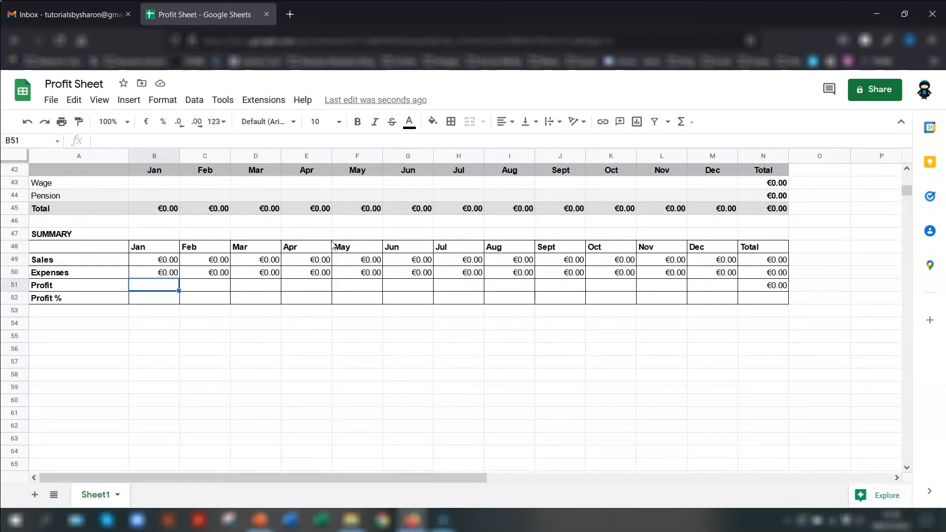
{"action": "type", "text": "="}
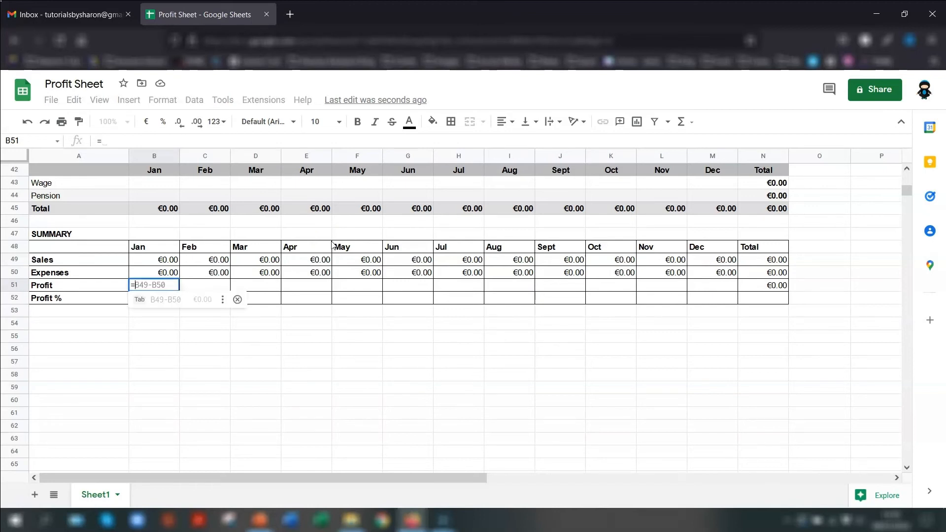
{"action": "left_click", "coordinate": [147, 259]}
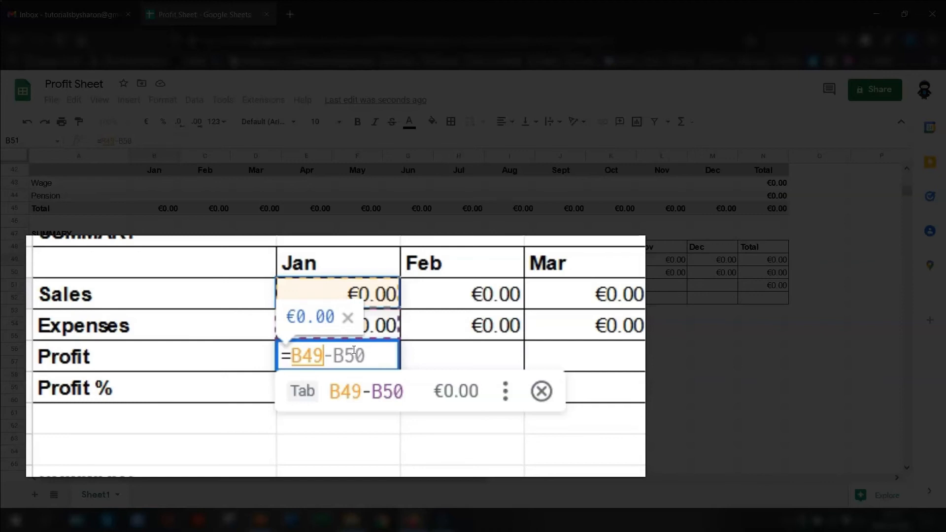
{"action": "key", "text": "Return"}
Check the January Profit and Expenses formulas, and fill the Profit formula from B51 across to December in M51
{"action": "left_click", "coordinate": [153, 289]}
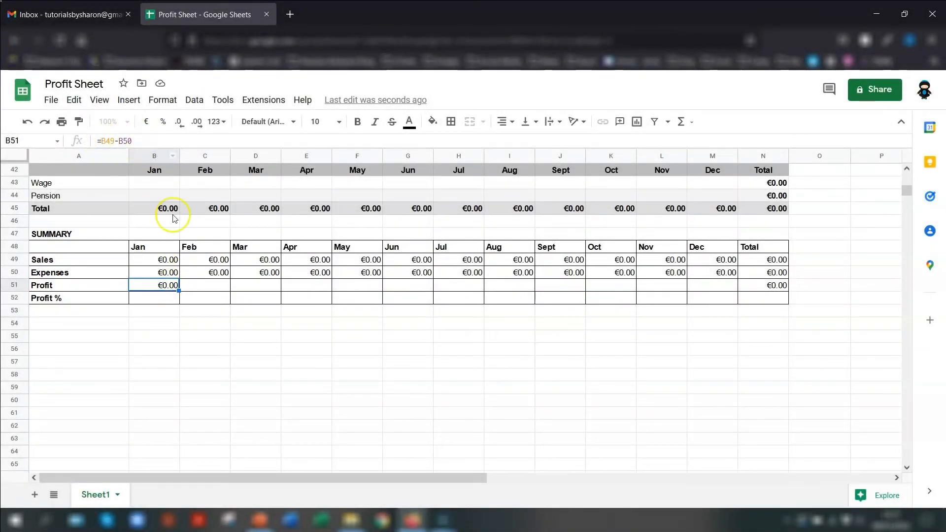
{"action": "left_click", "coordinate": [150, 272]}
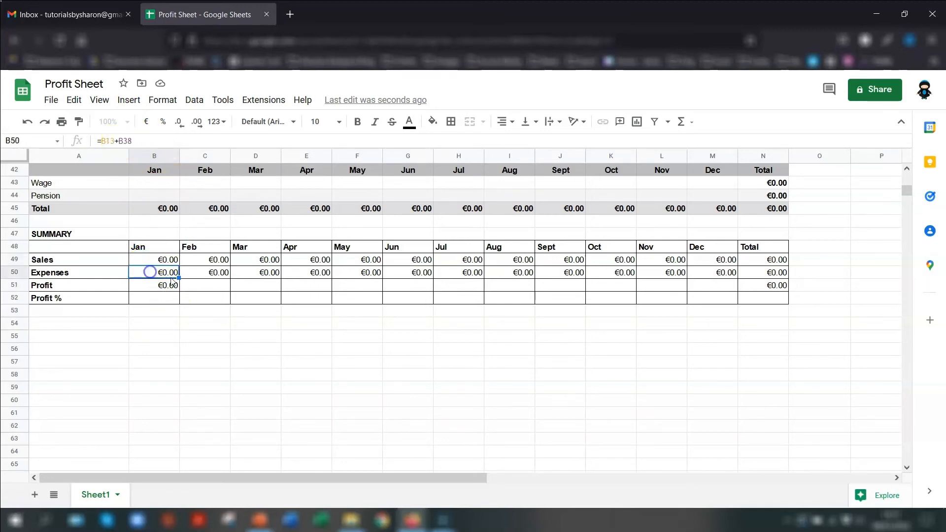
{"action": "left_click", "coordinate": [162, 285]}
{"action": "left_click_drag", "start_coordinate": [180, 289], "coordinate": [732, 299]}
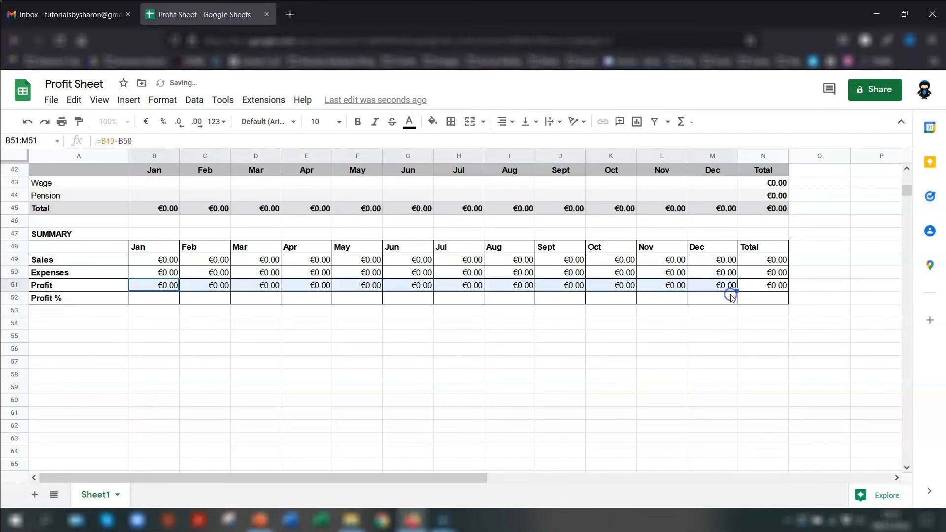
Enter =B51/B49 in B52 to calculate January's profit percentage from profit and sales
{"action": "left_click", "coordinate": [705, 286]}
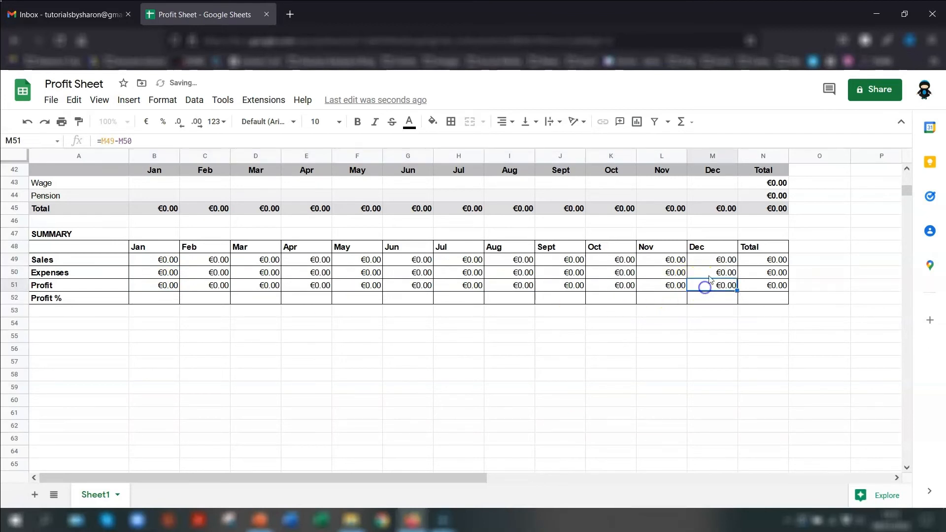
{"action": "left_click", "coordinate": [164, 302]}
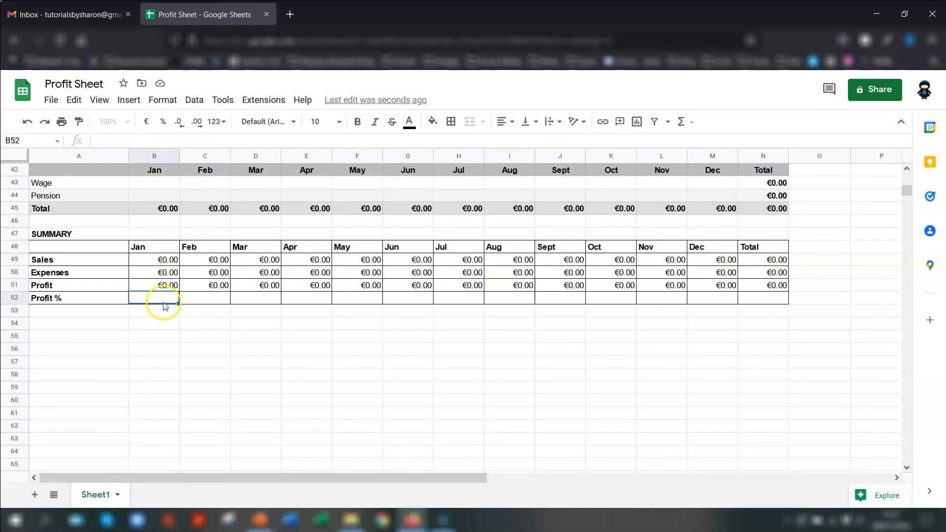
{"action": "left_click", "coordinate": [152, 288]}
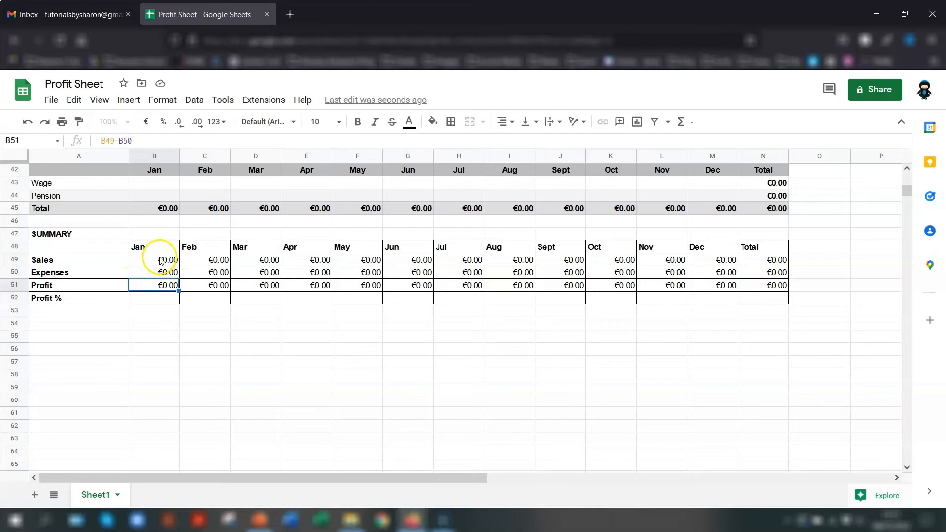
{"action": "left_click", "coordinate": [146, 302]}
{"action": "type", "text": "="}
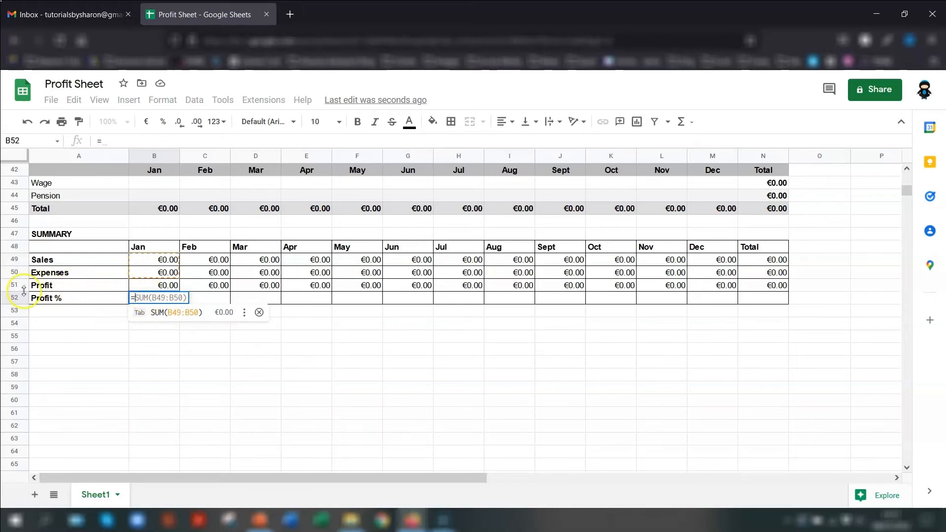
{"action": "left_click", "coordinate": [146, 285]}
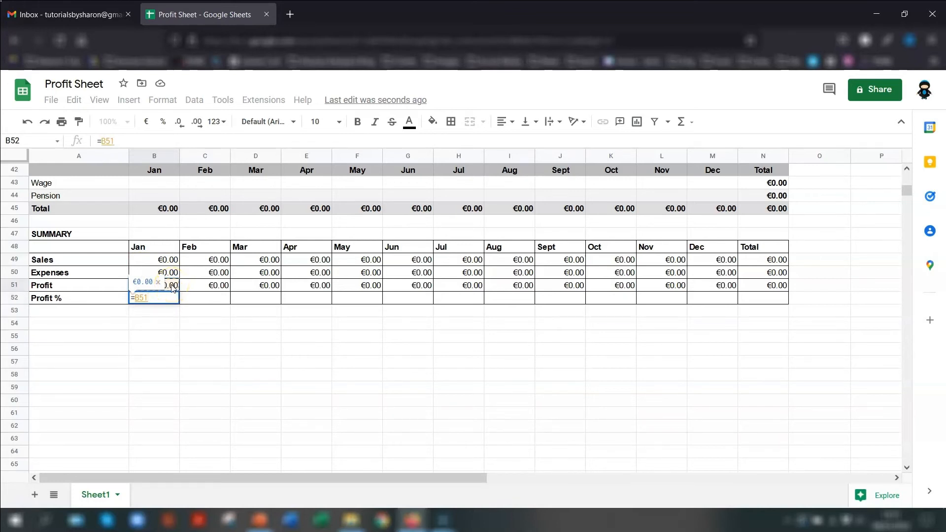
{"action": "type", "text": "/"}
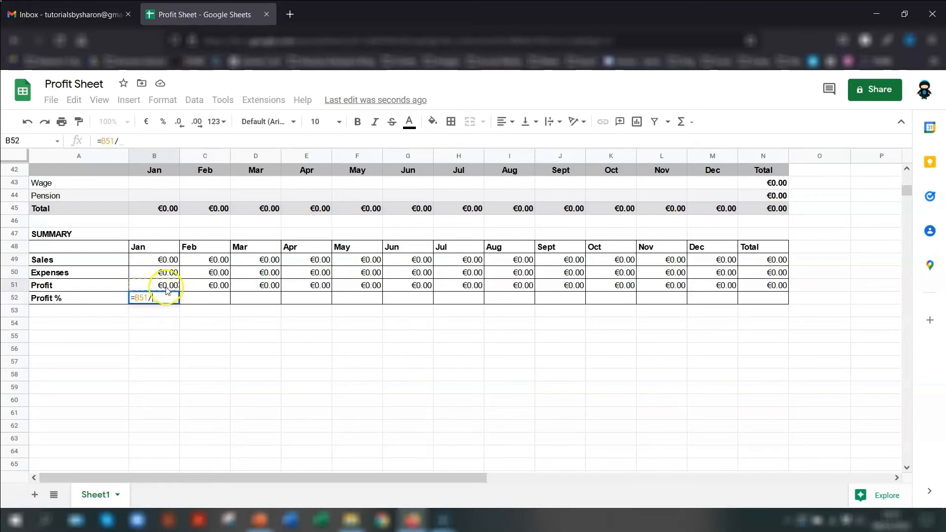
{"action": "left_click", "coordinate": [164, 262]}
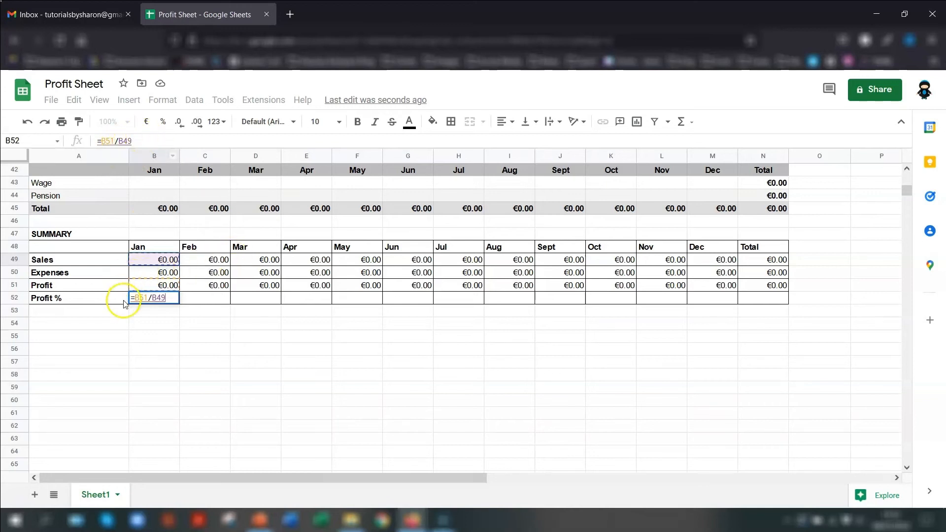
{"action": "key", "text": "Return"}
Format January's Profit % cell B52 as Percent
{"action": "left_click", "coordinate": [153, 298]}
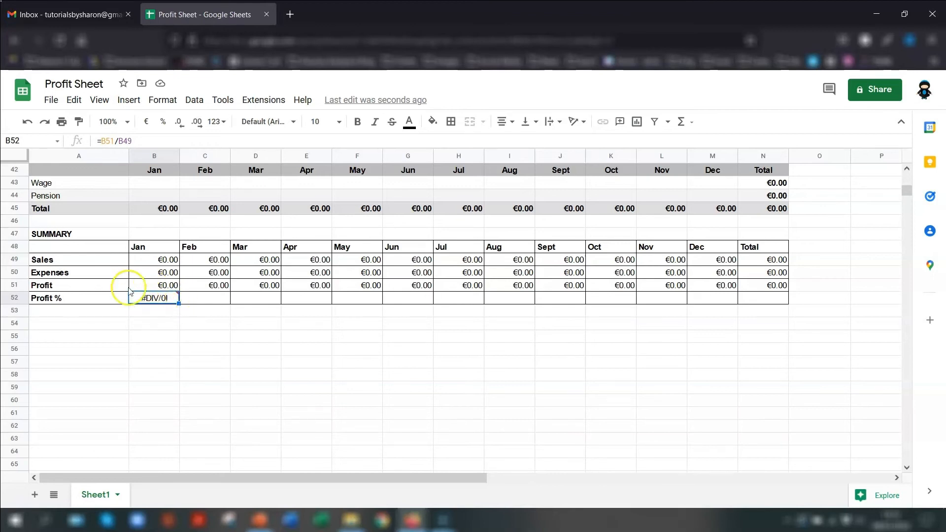
{"action": "left_click", "coordinate": [217, 121]}
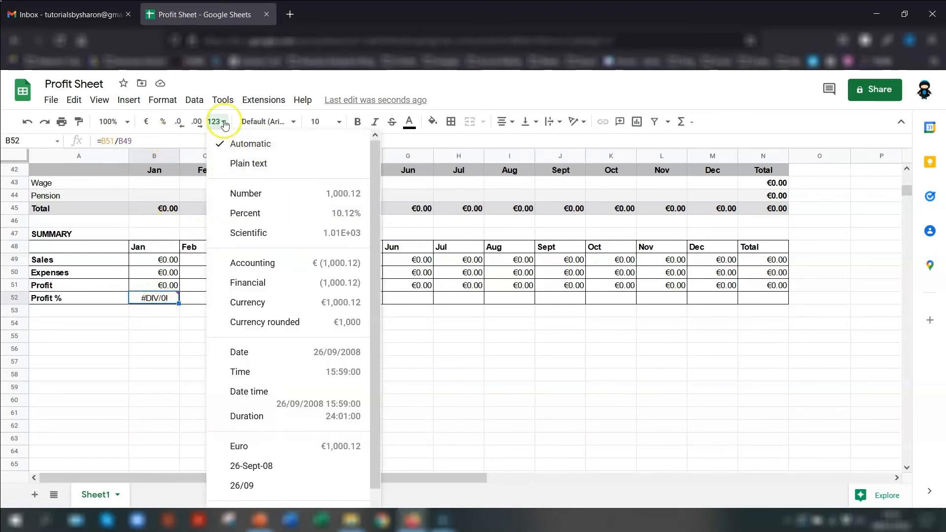
{"action": "left_click", "coordinate": [249, 215]}
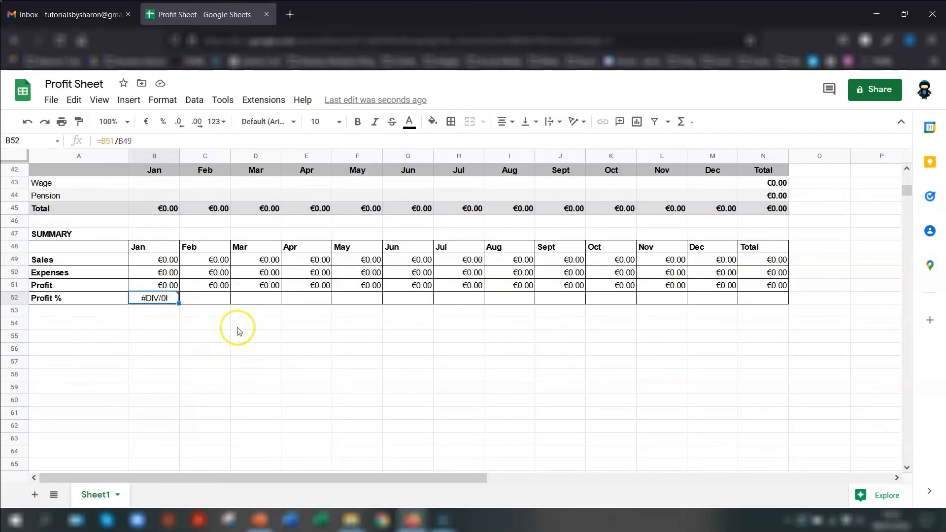
Fill the Profit % formula from B52 across to the Total column in N52 and check the formula there
{"action": "left_click_drag", "start_coordinate": [178, 303], "coordinate": [749, 306]}
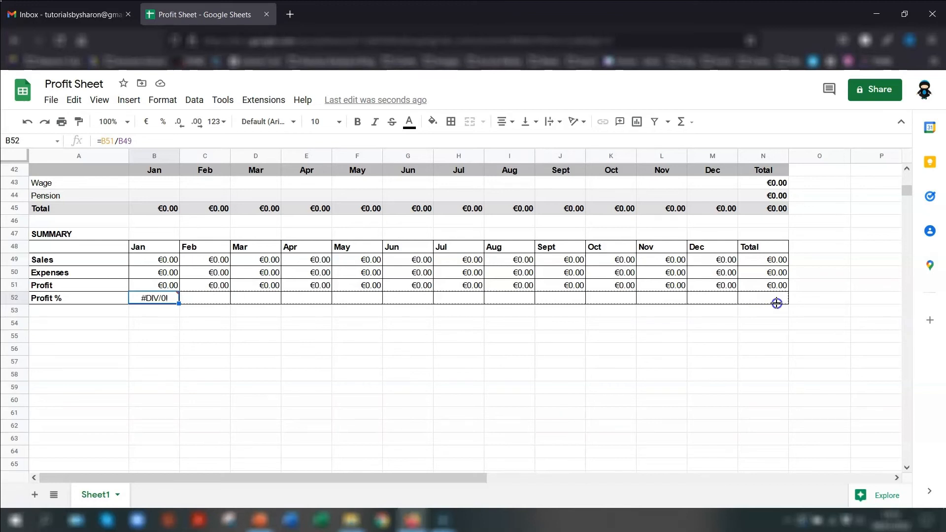
{"action": "left_click_drag", "start_coordinate": [777, 303], "coordinate": [778, 303]}
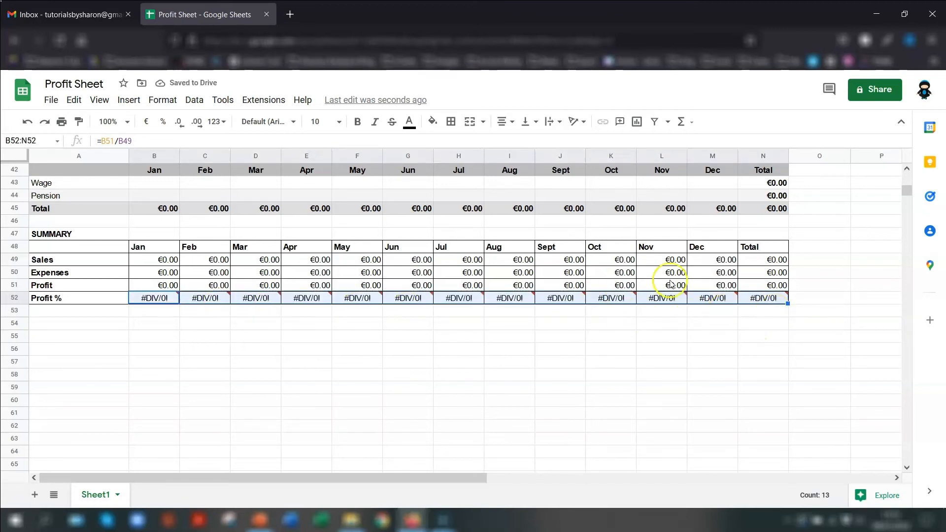
{"action": "left_click", "coordinate": [757, 303]}
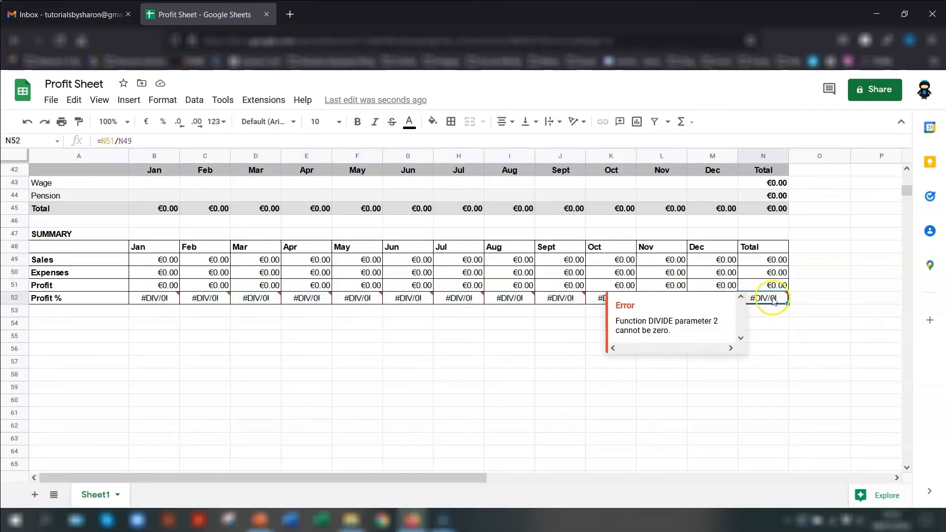
{"action": "left_click_drag", "start_coordinate": [143, 139], "coordinate": [95, 140]}
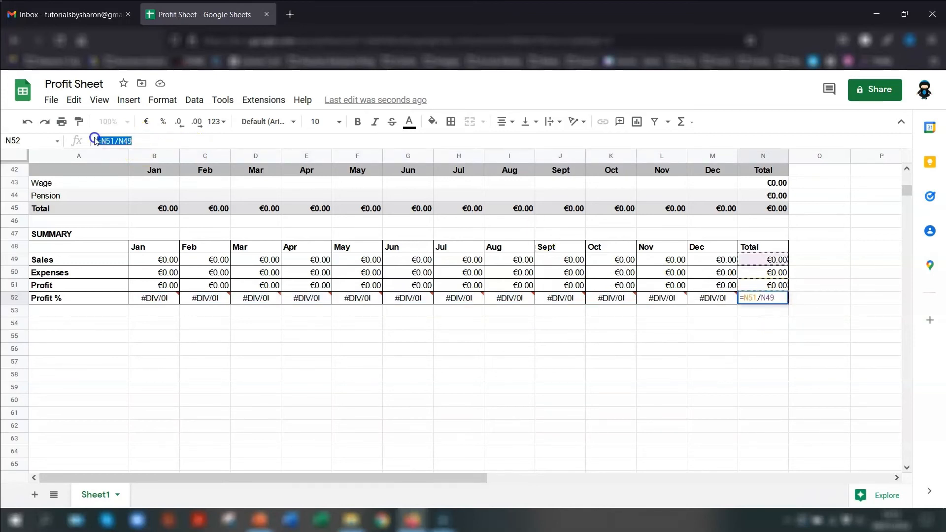
{"action": "left_click", "coordinate": [83, 323]}
Enter sample January figures of 5000 for sales in B4 and 500 for cost of sales in B12
{"action": "scroll", "coordinate": [274, 341], "scroll_direction": "up", "scroll_amount": 7}
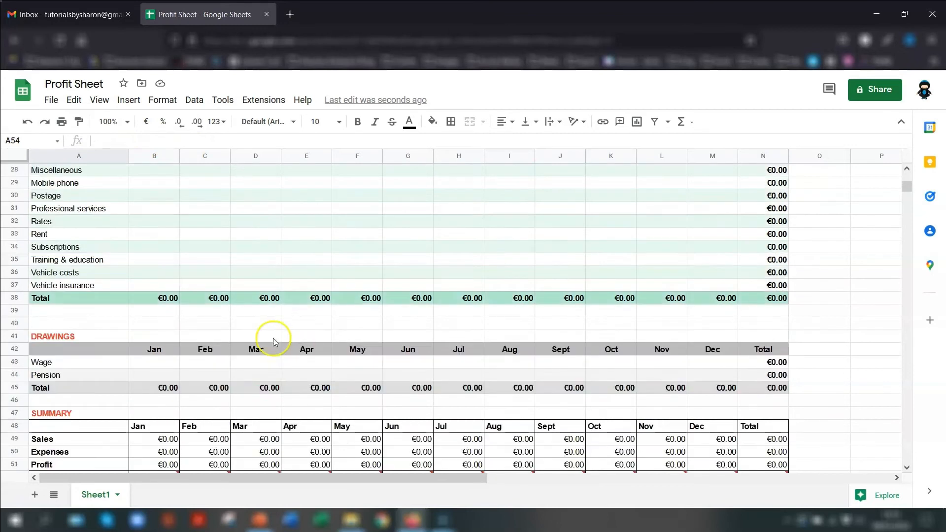
{"action": "scroll", "coordinate": [274, 342], "scroll_direction": "up", "scroll_amount": 7}
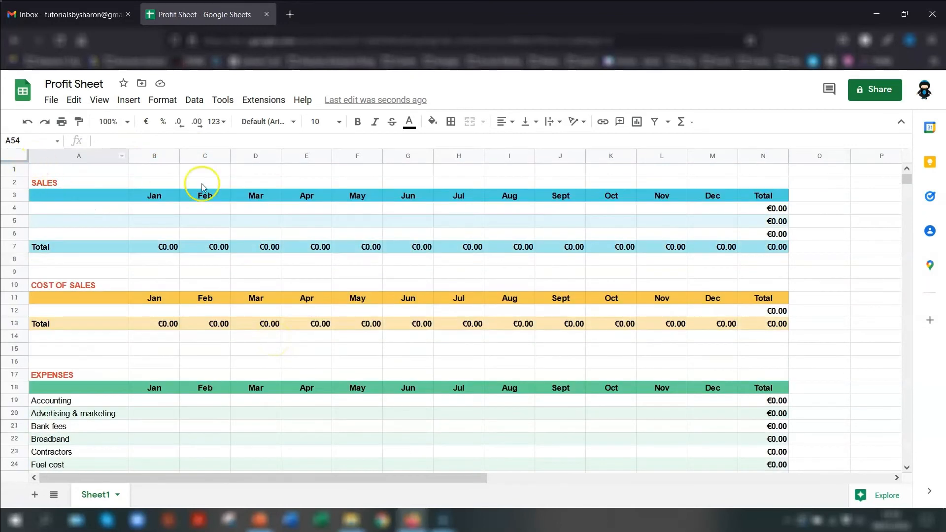
{"action": "left_click", "coordinate": [170, 211]}
{"action": "type", "text": "5000"}
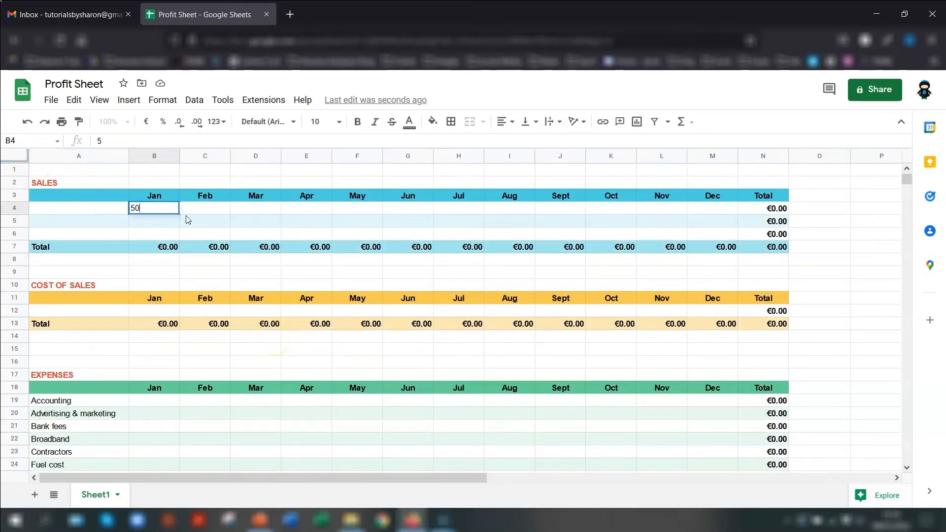
{"action": "key", "text": "Return"}
{"action": "left_click", "coordinate": [166, 315]}
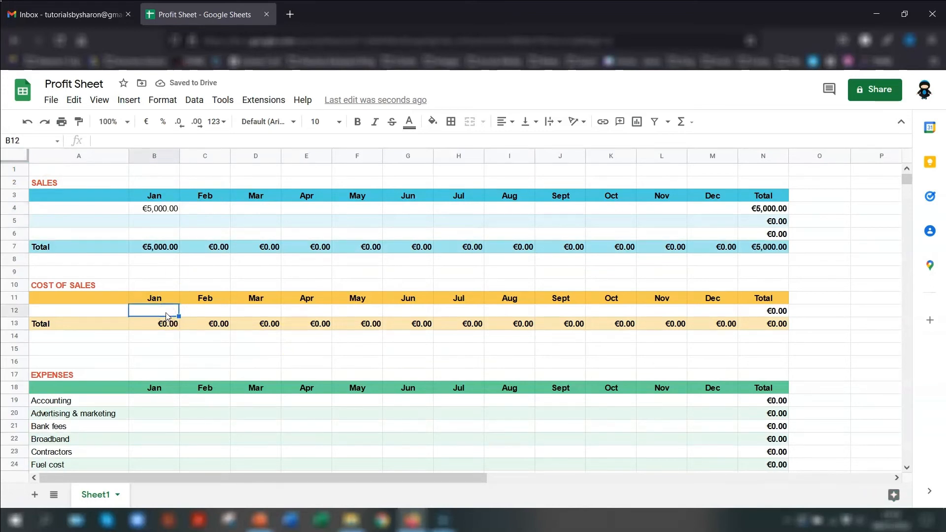
{"action": "key", "text": "Return"}
Enter January expenses of 250 for Advertising & marketing, 8 for Bank fees and 35 for Mobile phone, and review the section totals
{"action": "scroll", "coordinate": [158, 326], "scroll_direction": "down", "scroll_amount": 2}
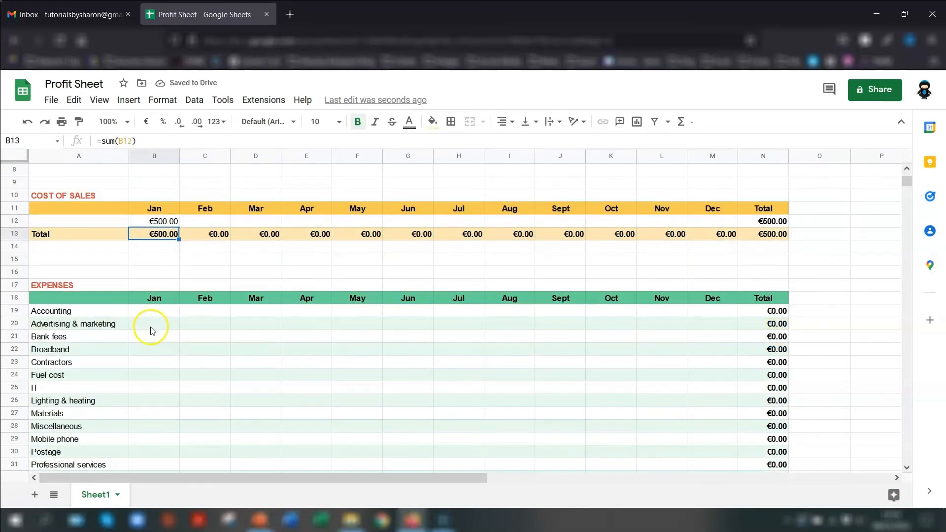
{"action": "scroll", "coordinate": [151, 331], "scroll_direction": "down", "scroll_amount": 2}
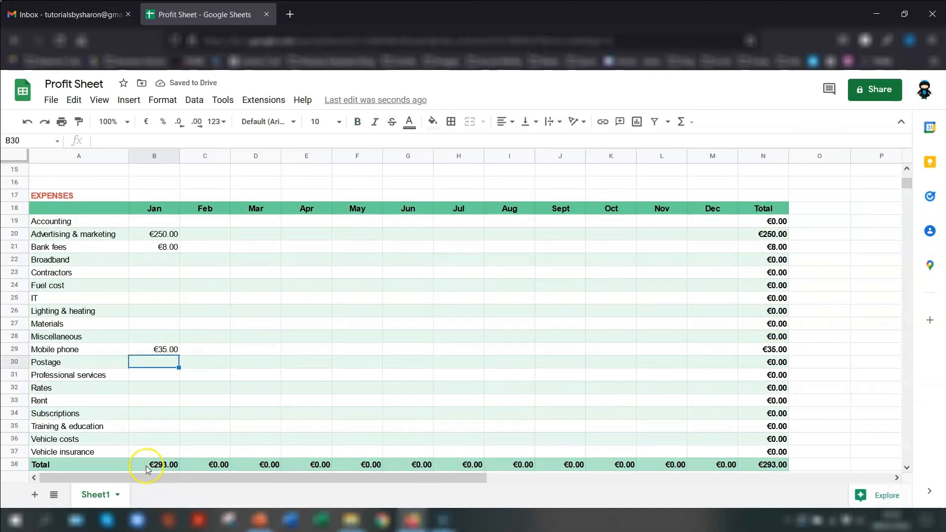
{"action": "scroll", "coordinate": [189, 404], "scroll_direction": "up", "scroll_amount": 3}
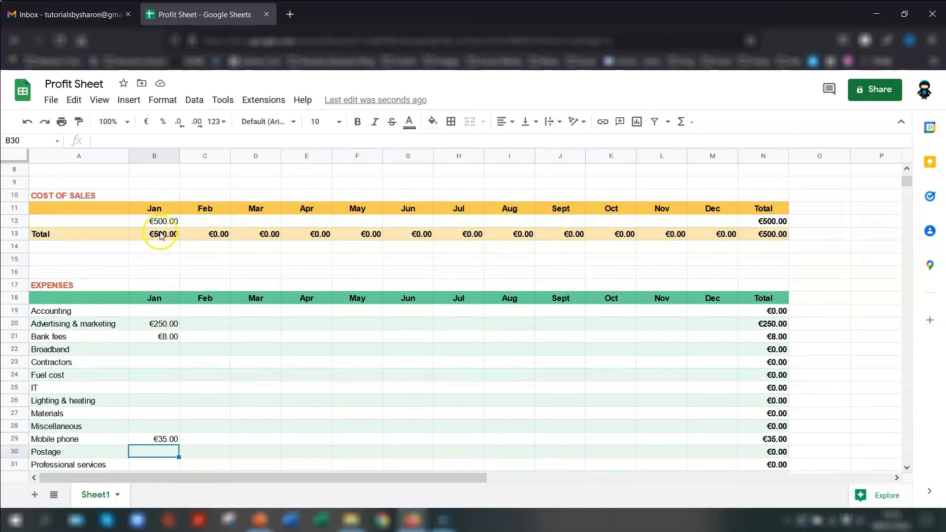
{"action": "scroll", "coordinate": [169, 247], "scroll_direction": "up", "scroll_amount": 3}
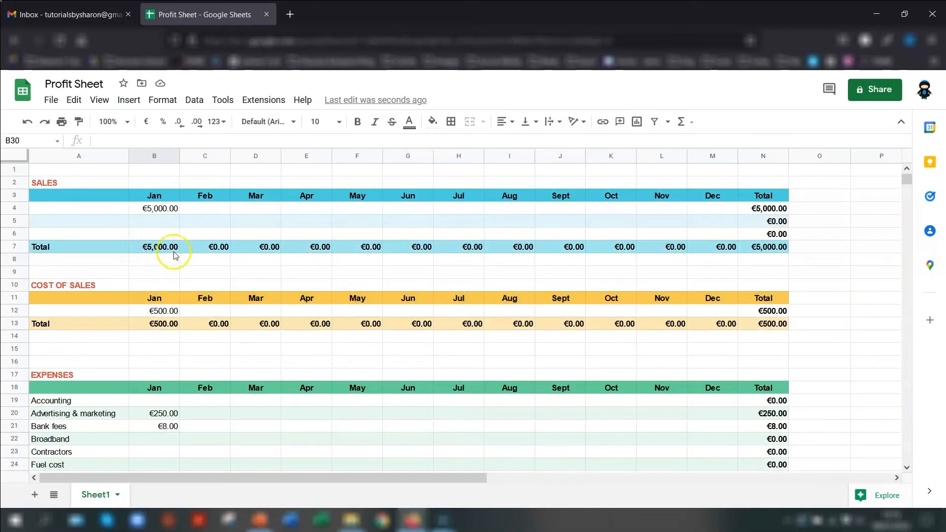
Enter 1000 as January's Wage in the Drawings section
{"action": "scroll", "coordinate": [179, 278], "scroll_direction": "down", "scroll_amount": 3}
{"action": "scroll", "coordinate": [179, 282], "scroll_direction": "down", "scroll_amount": 9}
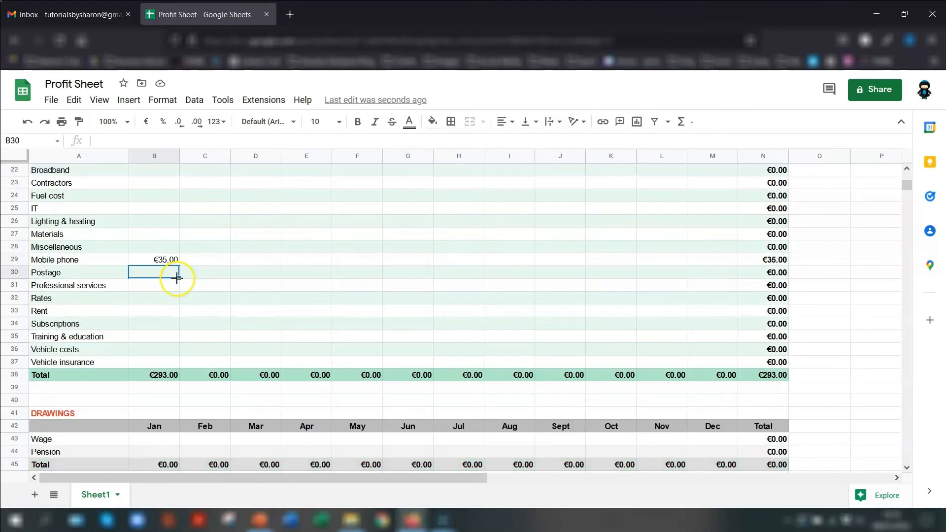
{"action": "left_click", "coordinate": [164, 350]}
{"action": "type", "text": "1000"}
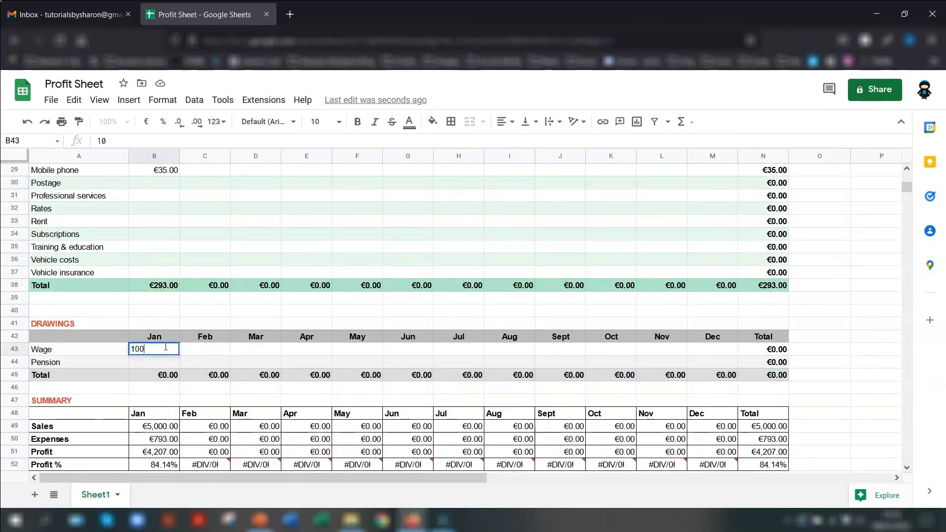
{"action": "key", "text": "Return"}
Make the summary's Total column values in N49:N52 bold
{"action": "scroll", "coordinate": [177, 355], "scroll_direction": "down", "scroll_amount": 3}
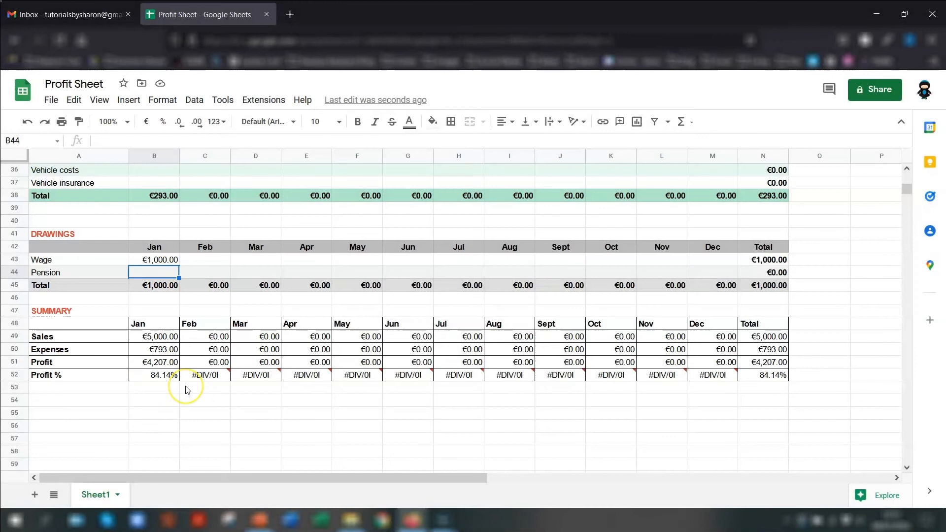
{"action": "left_click_drag", "start_coordinate": [765, 340], "coordinate": [783, 382]}
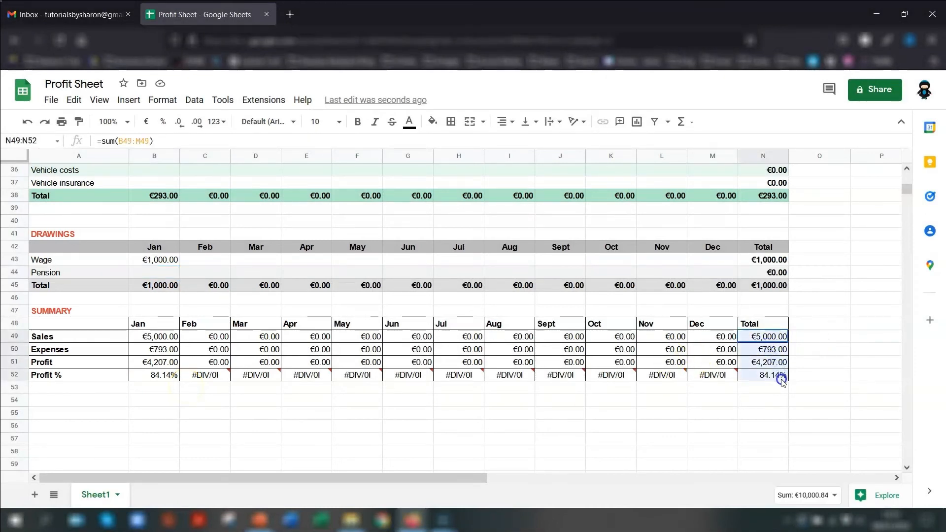
{"action": "left_click", "coordinate": [357, 122]}
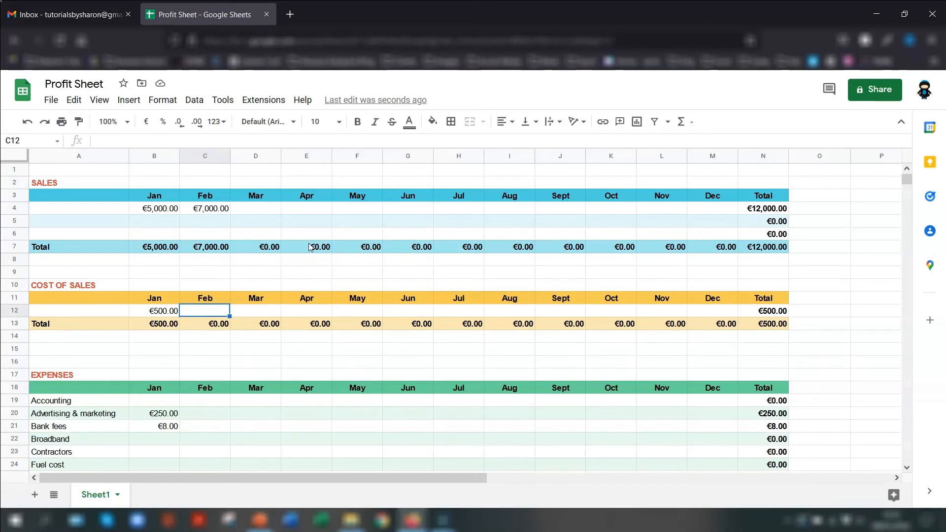
Complete February's figures with 600 cost of sales, 199 Accounting, 300 Fuel cost, 1500 Wage and 500 Pension
{"action": "key", "text": "Return"}
{"action": "key", "text": "Down"}
{"action": "key", "text": "Down"}
{"action": "key", "text": "Down"}
{"action": "key", "text": "Down"}
{"action": "key", "text": "Down"}
{"action": "key", "text": "Down"}
{"action": "key", "text": "Down"}
{"action": "key", "text": "Down"}
{"action": "key", "text": "Down"}
{"action": "key", "text": "Down"}
{"action": "key", "text": "Down"}
{"action": "key", "text": "Down"}
{"action": "key", "text": "Down"}
{"action": "key", "text": "Down"}
{"action": "key", "text": "Down"}
{"action": "key", "text": "Down"}
{"action": "key", "text": "Down"}
{"action": "key", "text": "Down"}
{"action": "key", "text": "Down"}
{"action": "key", "text": "Down"}
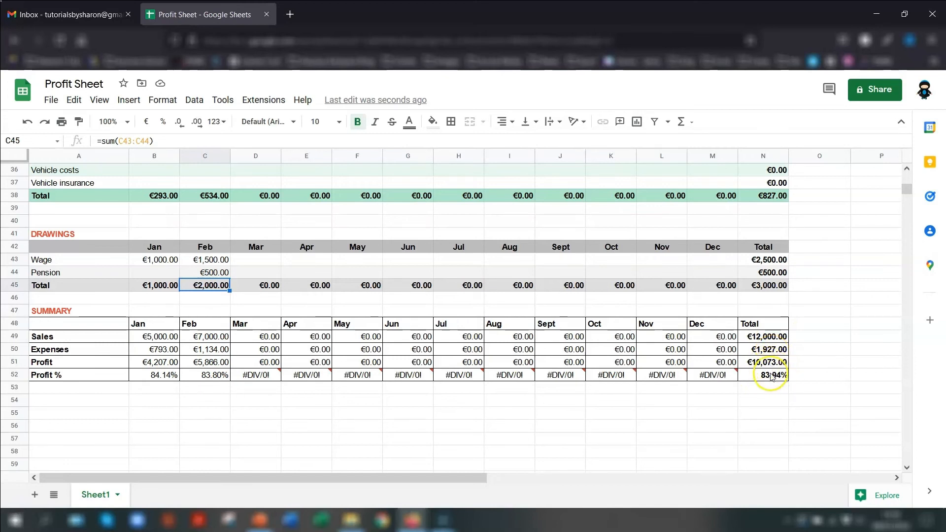
Insert a chart based on the monthly summary range A48:M52, leaving out the Total column
{"action": "scroll", "coordinate": [797, 352], "scroll_direction": "up", "scroll_amount": 10}
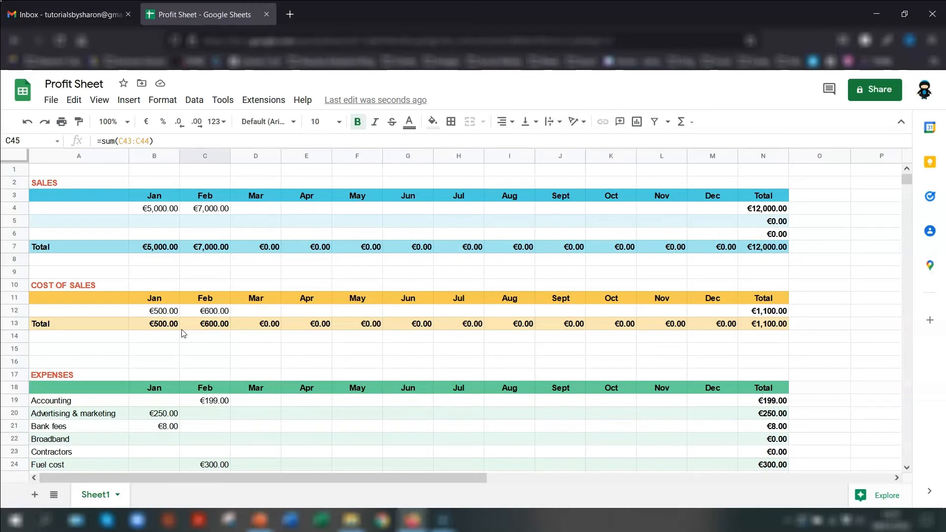
{"action": "scroll", "coordinate": [549, 279], "scroll_direction": "down", "scroll_amount": 10}
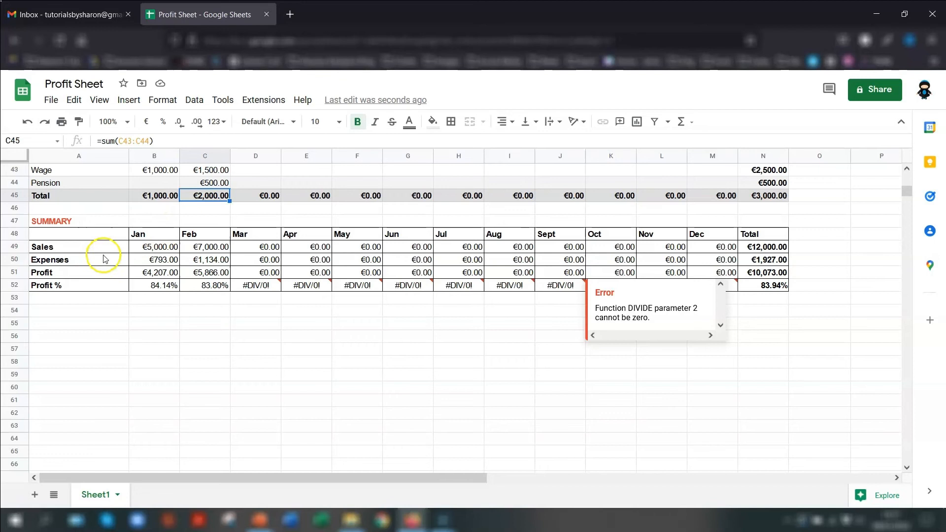
{"action": "left_click_drag", "start_coordinate": [80, 238], "coordinate": [712, 288]}
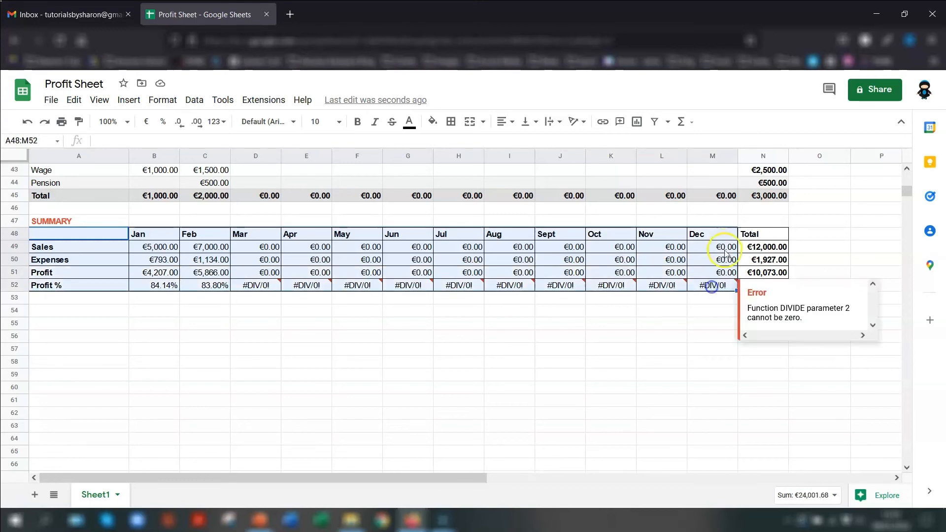
{"action": "left_click", "coordinate": [129, 100]}
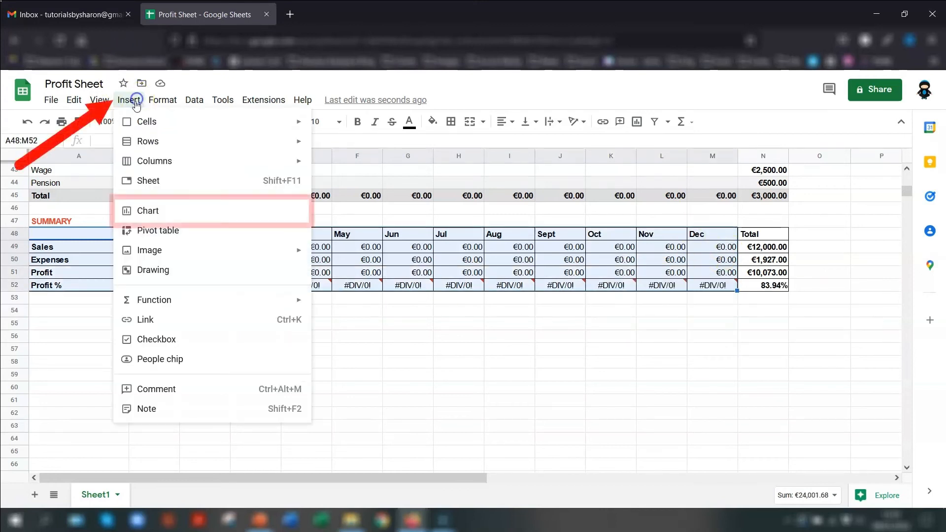
{"action": "left_click", "coordinate": [148, 211]}
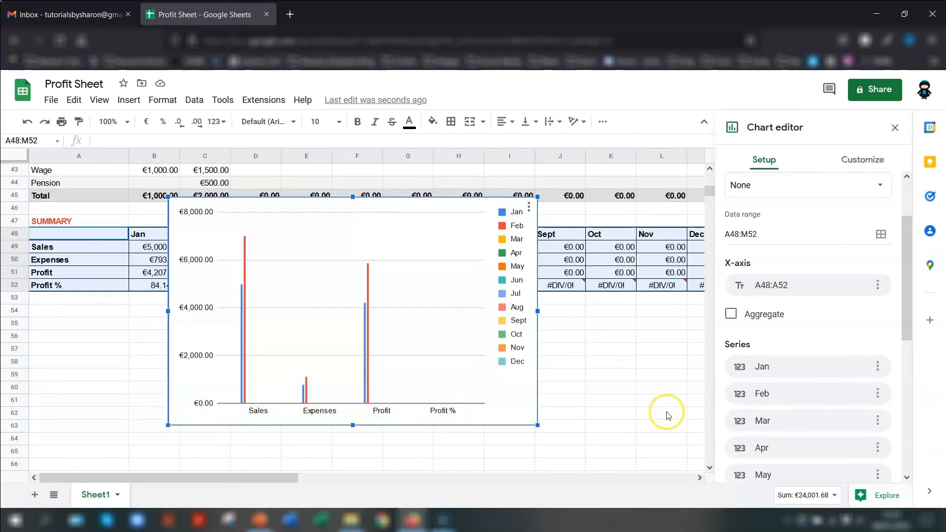
Switch the chart's rows and columns so the months run along the X-axis
{"action": "scroll", "coordinate": [867, 308], "scroll_direction": "down", "scroll_amount": 1}
{"action": "scroll", "coordinate": [867, 308], "scroll_direction": "down", "scroll_amount": 6}
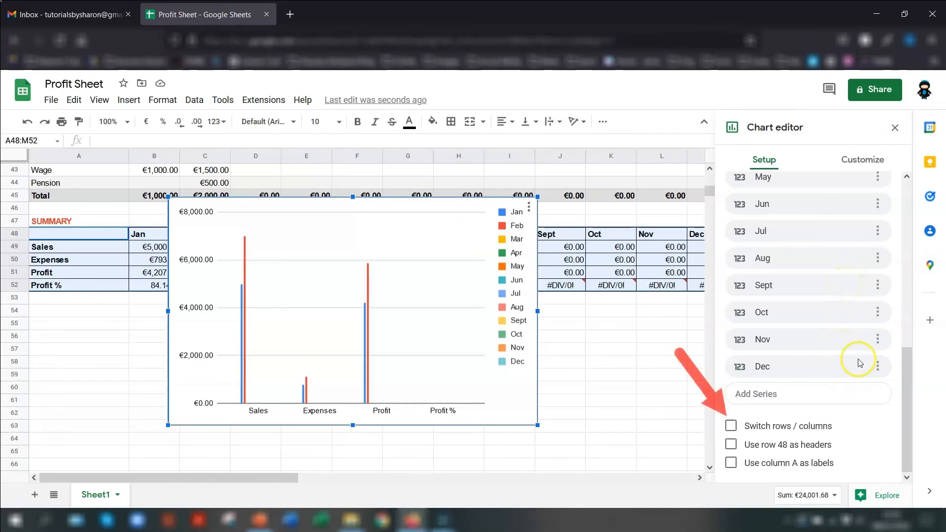
{"action": "left_click", "coordinate": [759, 432]}
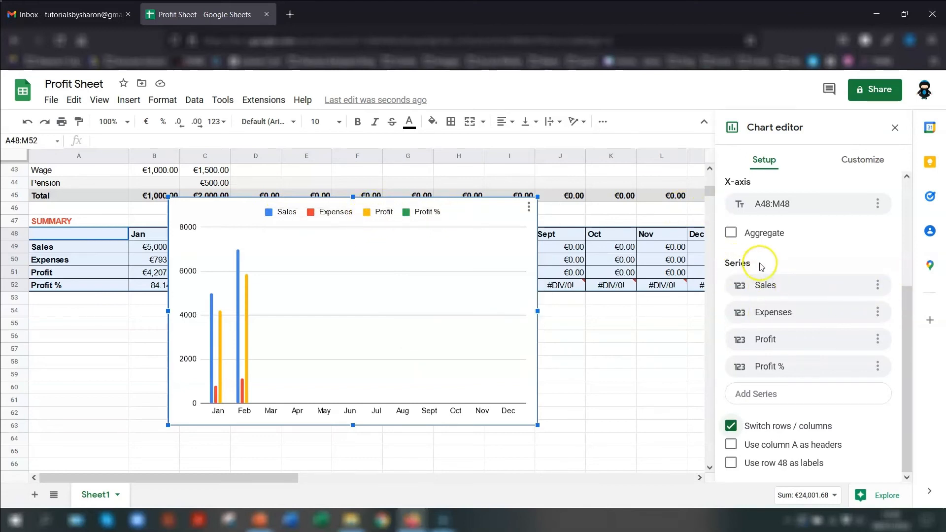
Remove the Sales, Expenses and Profit % series from the chart, keeping only Profit
{"action": "scroll", "coordinate": [783, 237], "scroll_direction": "up", "scroll_amount": 3}
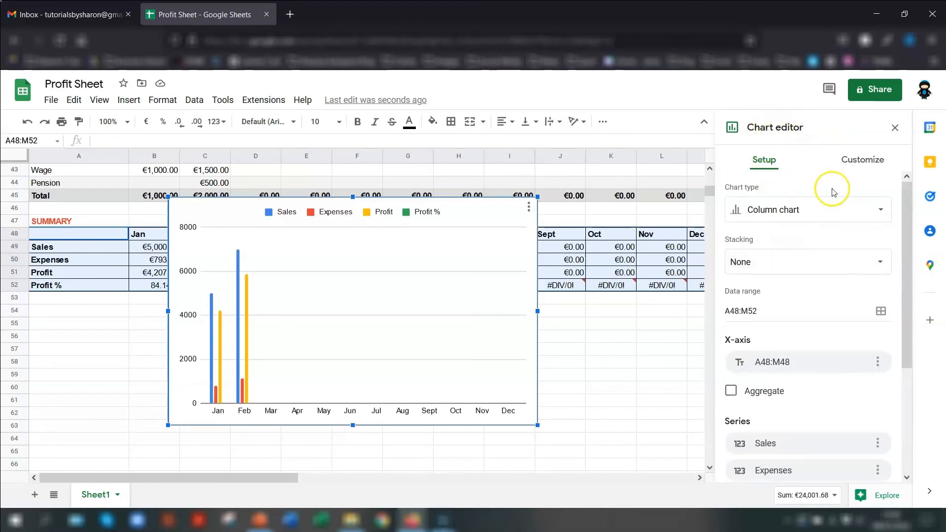
{"action": "scroll", "coordinate": [834, 194], "scroll_direction": "down", "scroll_amount": 4}
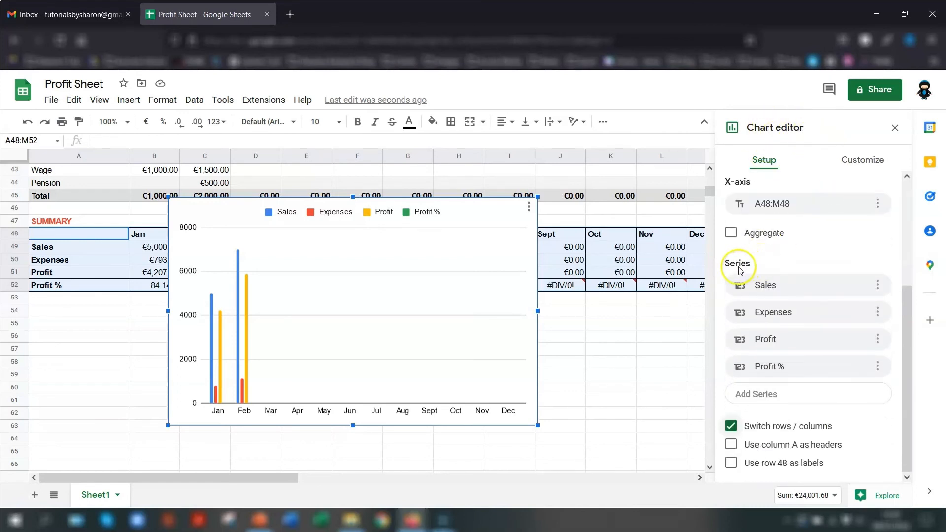
{"action": "left_click", "coordinate": [880, 284]}
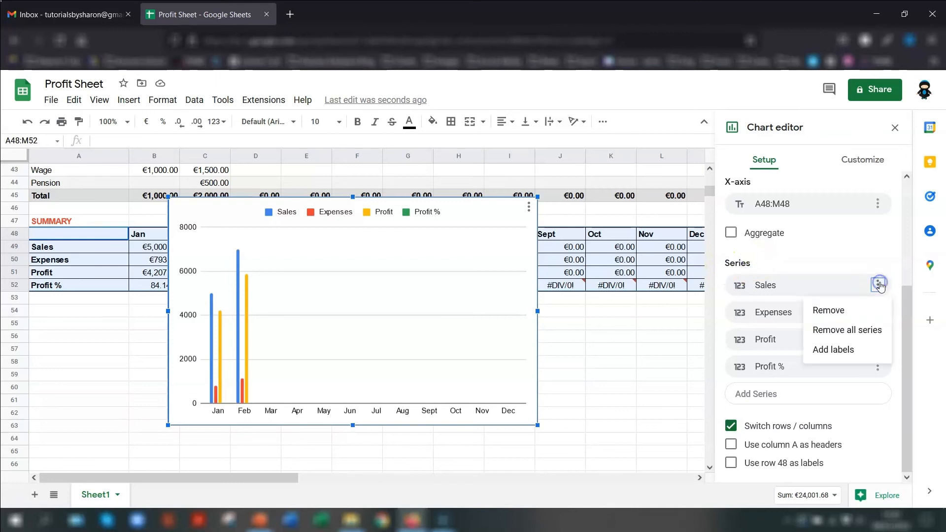
{"action": "left_click", "coordinate": [829, 310]}
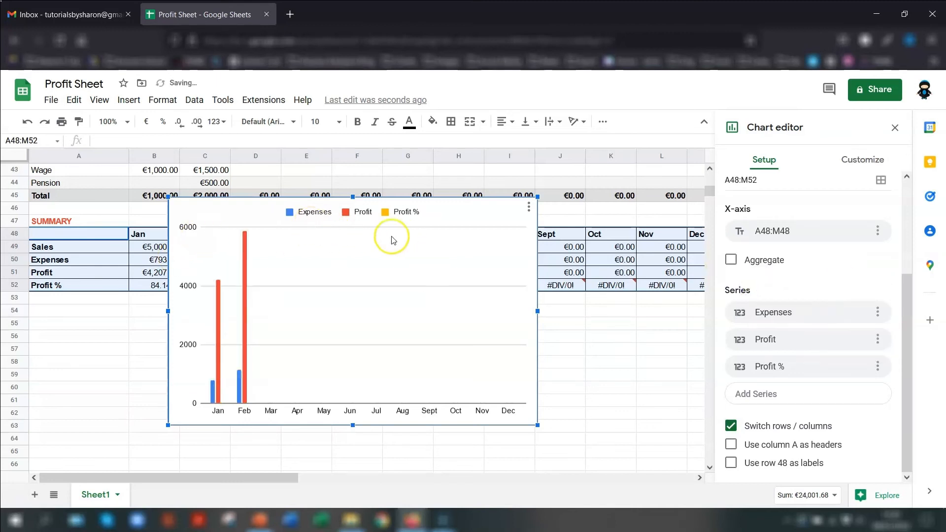
{"action": "left_click", "coordinate": [878, 314]}
{"action": "left_click", "coordinate": [845, 337]}
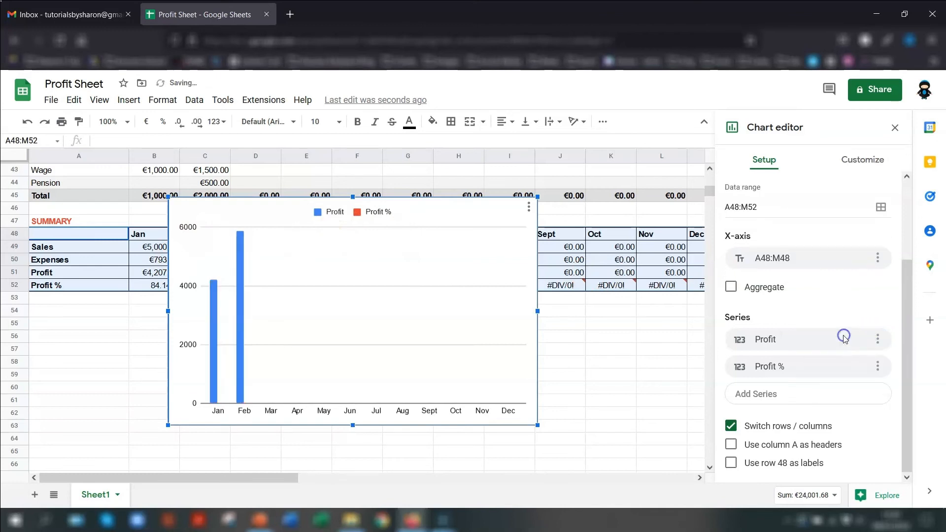
{"action": "left_click", "coordinate": [877, 365]}
{"action": "left_click", "coordinate": [838, 392]}
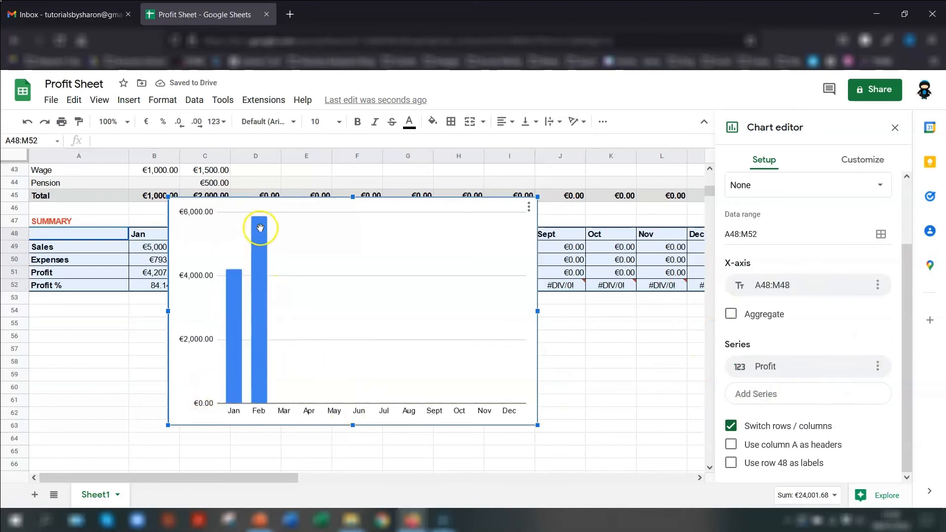
{"action": "scroll", "coordinate": [786, 238], "scroll_direction": "up", "scroll_amount": 3}
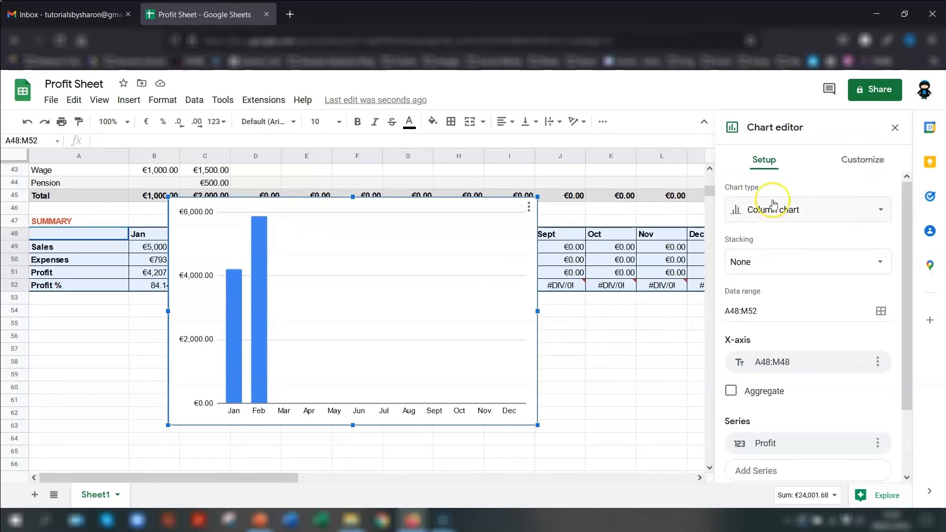
{"action": "left_click", "coordinate": [853, 209]}
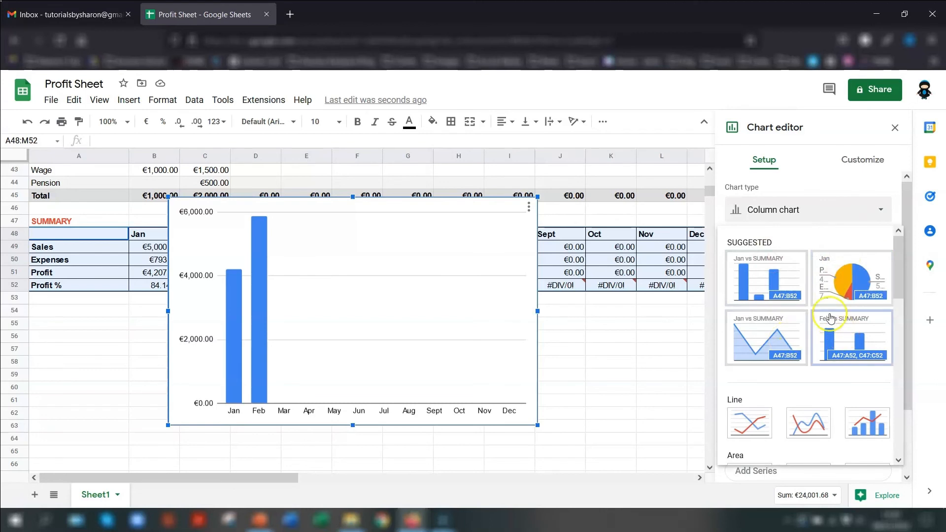
{"action": "scroll", "coordinate": [826, 314], "scroll_direction": "down", "scroll_amount": 5}
{"action": "scroll", "coordinate": [831, 320], "scroll_direction": "down", "scroll_amount": 3}
{"action": "scroll", "coordinate": [827, 335], "scroll_direction": "up", "scroll_amount": 10}
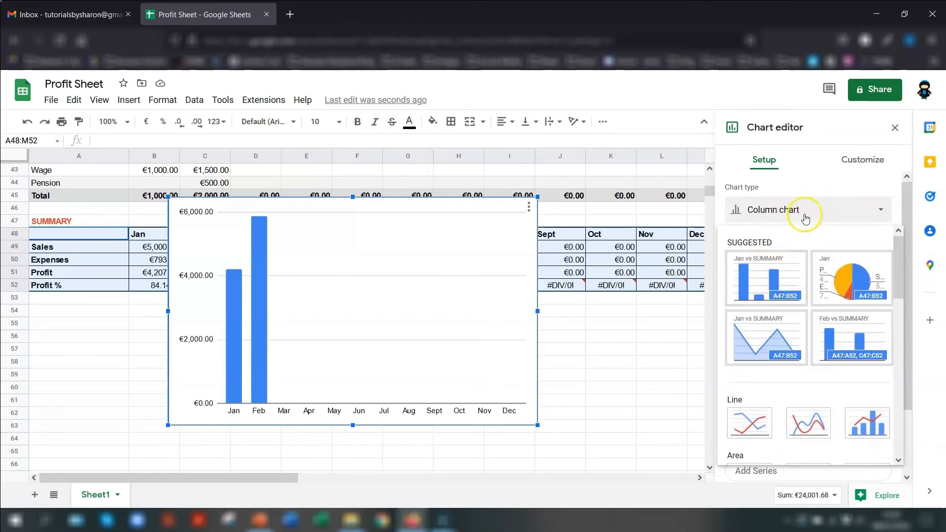
{"action": "left_click", "coordinate": [789, 163]}
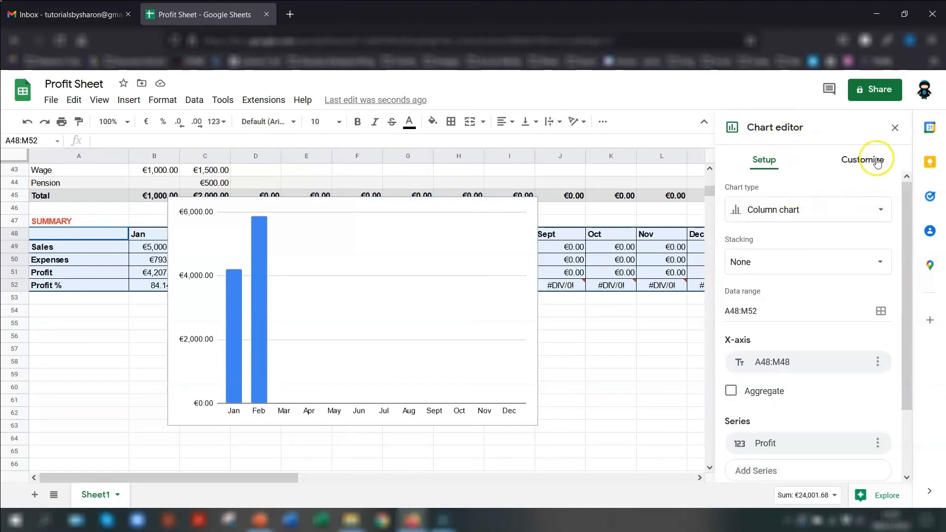
Try the 3D chart style on the Profit column chart, then turn it off again
{"action": "left_click", "coordinate": [863, 168]}
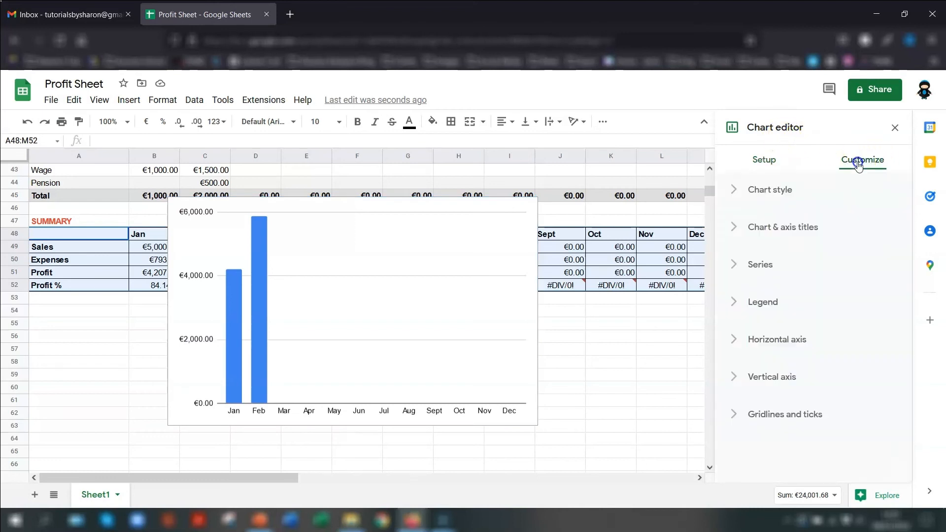
{"action": "left_click", "coordinate": [781, 194]}
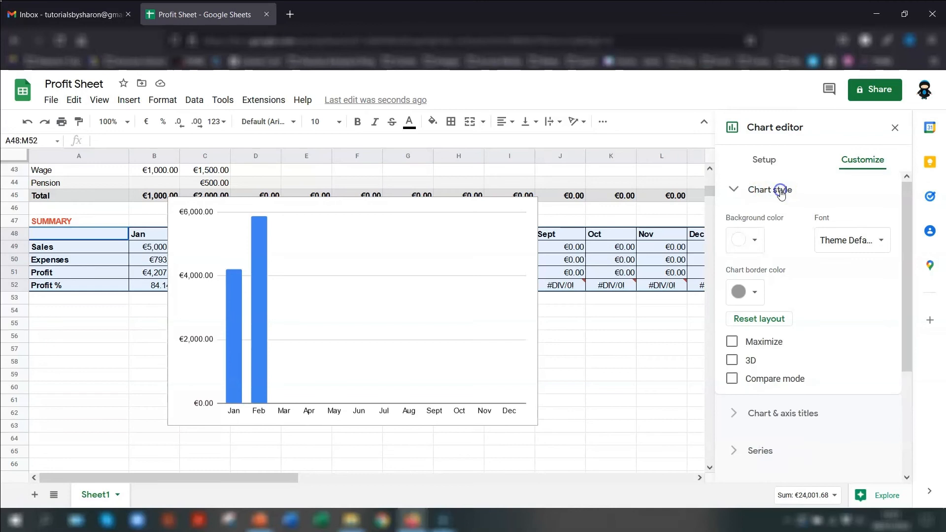
{"action": "left_click", "coordinate": [733, 361]}
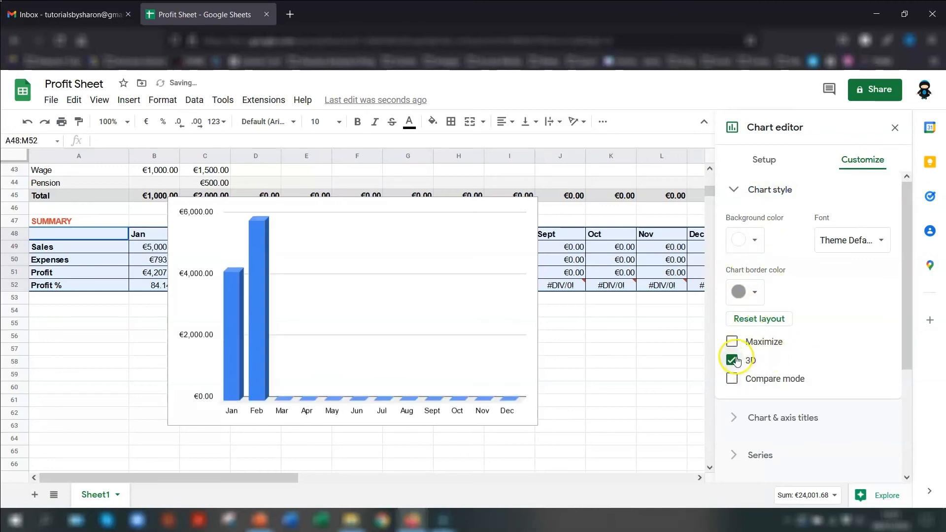
{"action": "left_click", "coordinate": [732, 361]}
{"action": "left_click", "coordinate": [747, 191]}
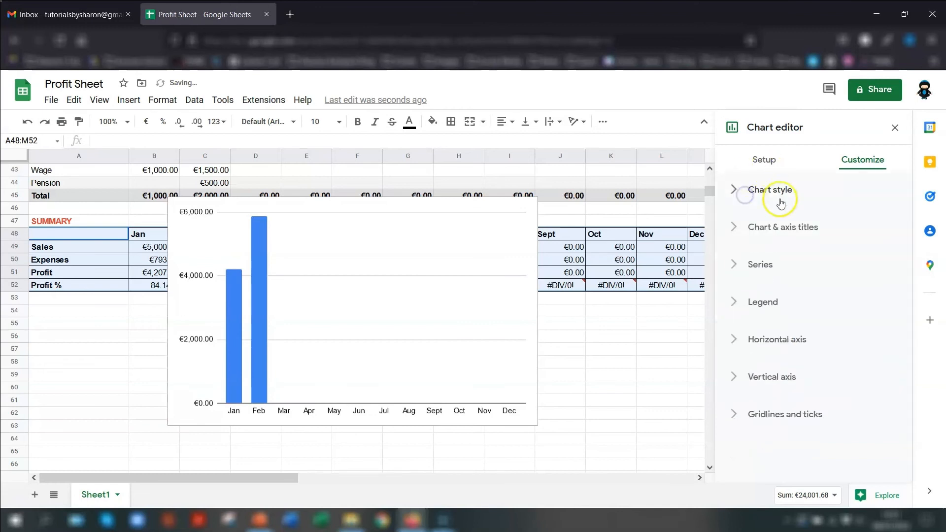
Add the chart title "Profit" to the column chart
{"action": "left_click", "coordinate": [759, 229]}
{"action": "left_click", "coordinate": [784, 258]}
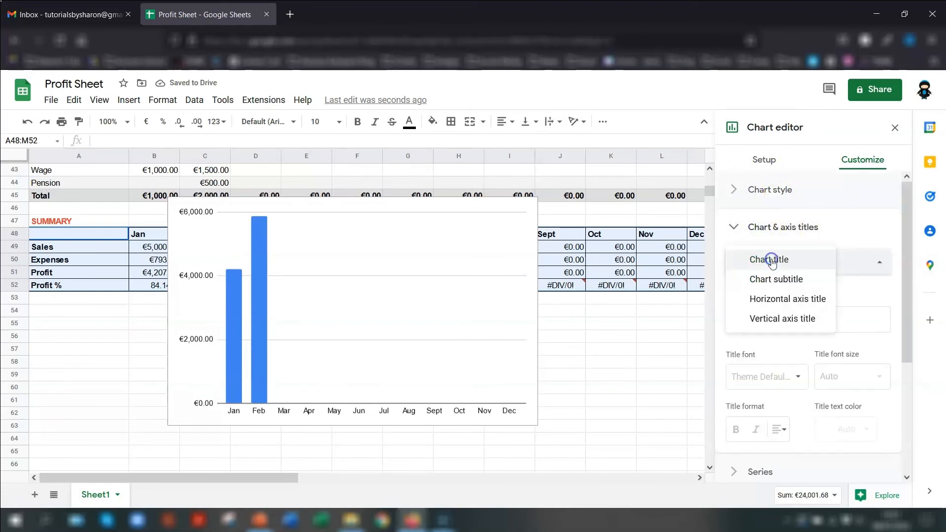
{"action": "left_click", "coordinate": [782, 267]}
{"action": "left_click", "coordinate": [745, 318]}
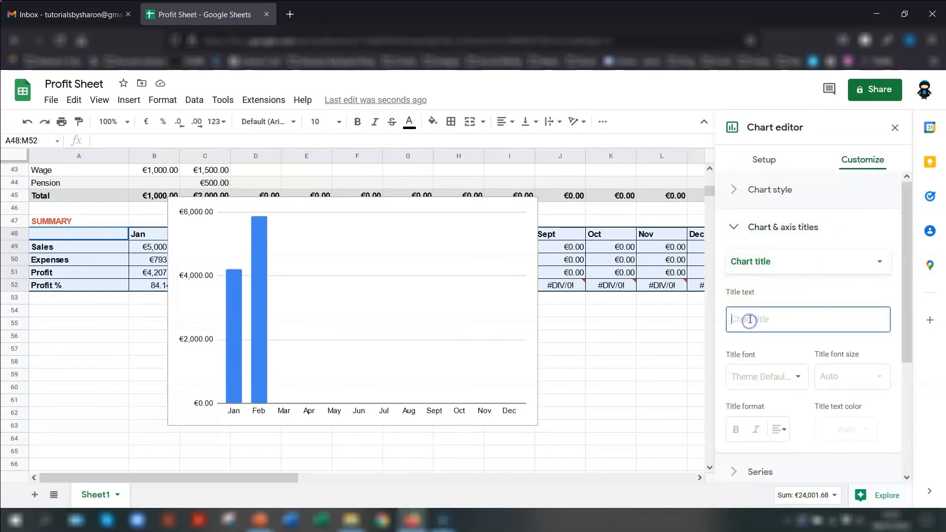
{"action": "type", "text": "Profit"}
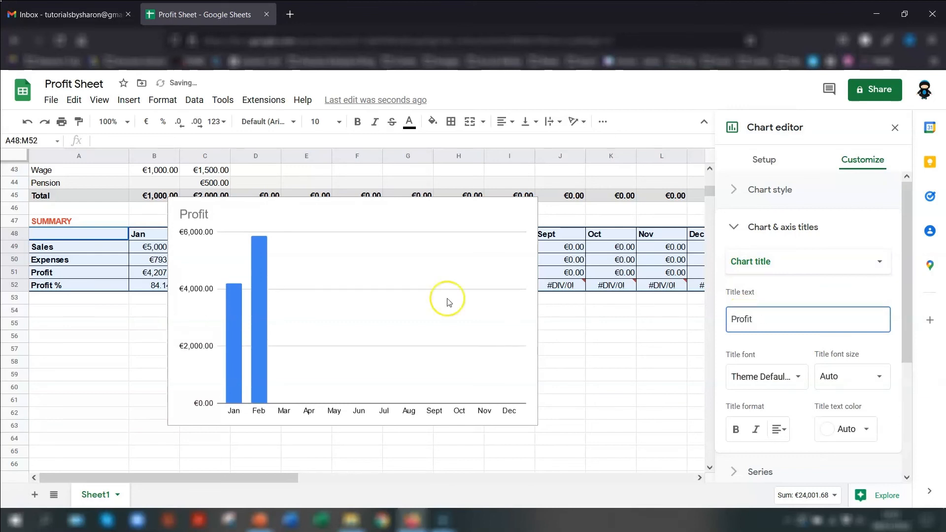
{"action": "scroll", "coordinate": [895, 311], "scroll_direction": "down", "scroll_amount": 2}
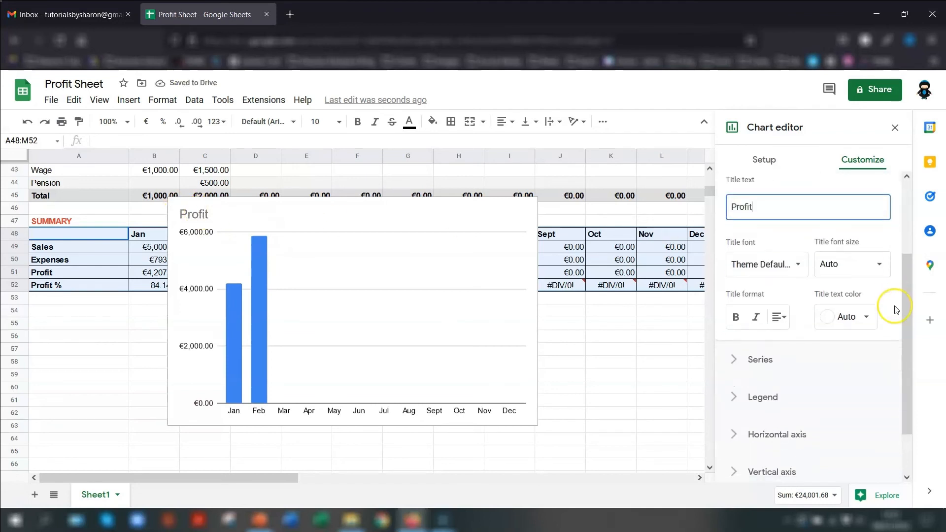
{"action": "scroll", "coordinate": [859, 280], "scroll_direction": "up", "scroll_amount": 2}
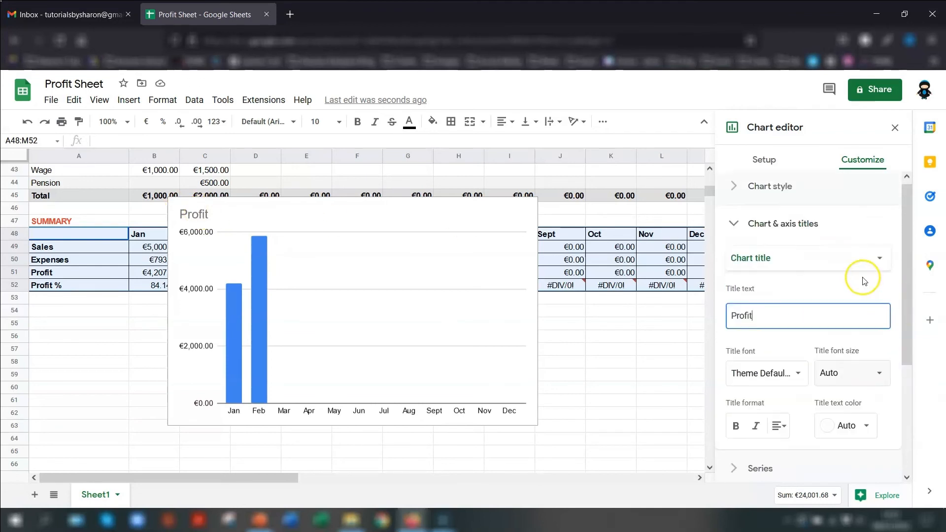
{"action": "left_click", "coordinate": [769, 259]}
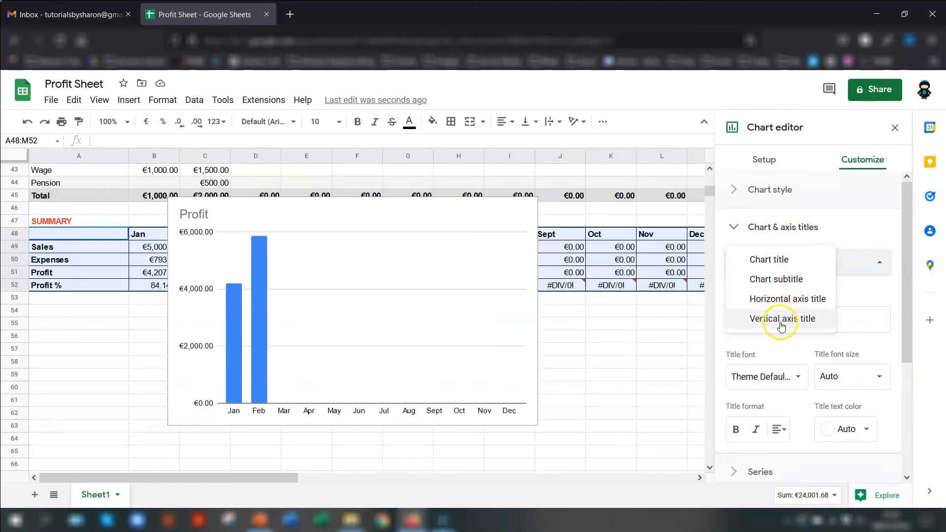
{"action": "left_click", "coordinate": [788, 231]}
Set the chart's legend position to None
{"action": "left_click", "coordinate": [752, 306]}
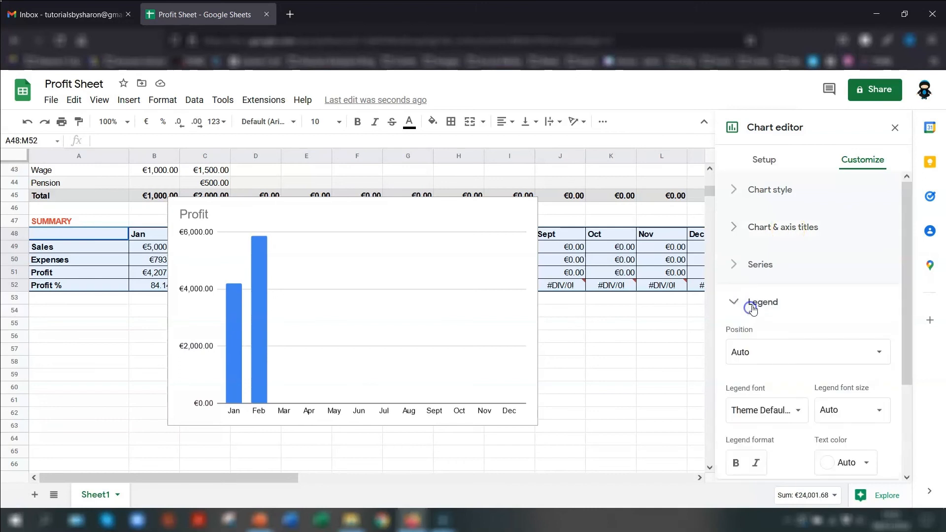
{"action": "left_click", "coordinate": [742, 350]}
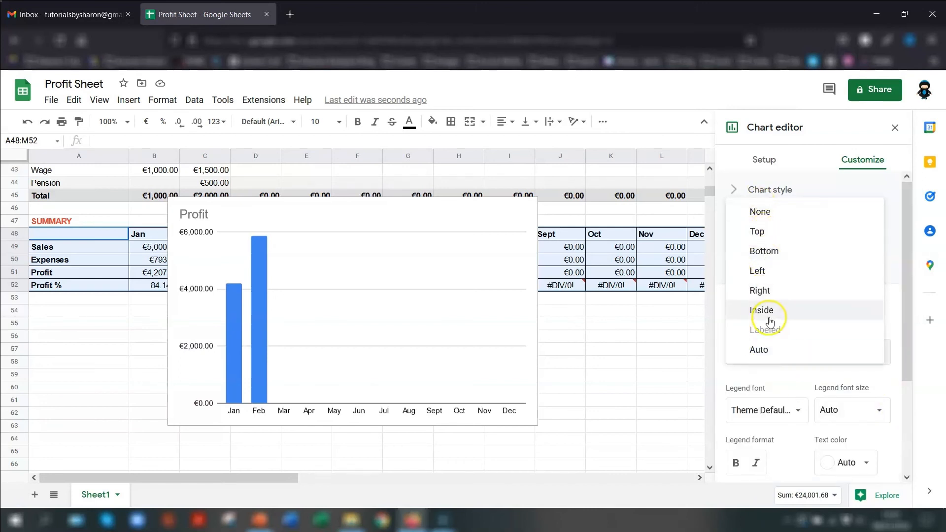
{"action": "left_click", "coordinate": [765, 217]}
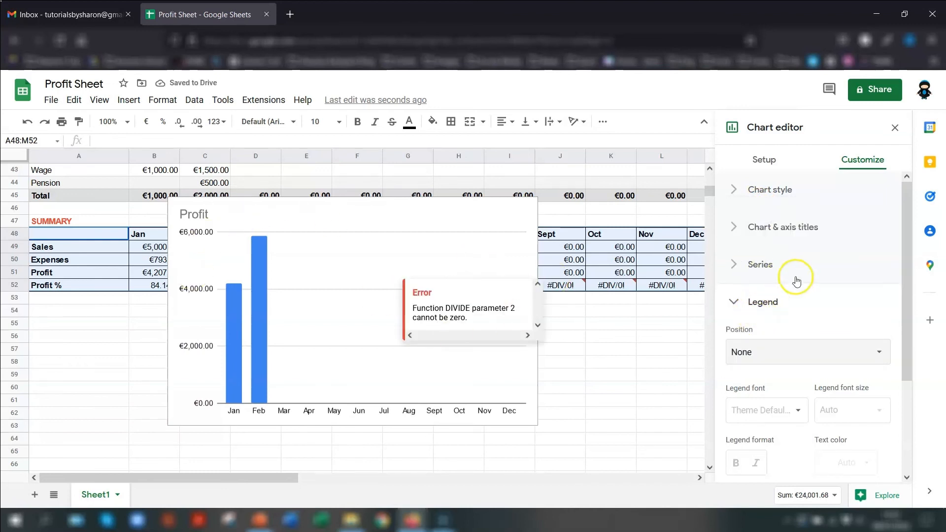
{"action": "left_click", "coordinate": [754, 412]}
{"action": "scroll", "coordinate": [808, 412], "scroll_direction": "down", "scroll_amount": 2}
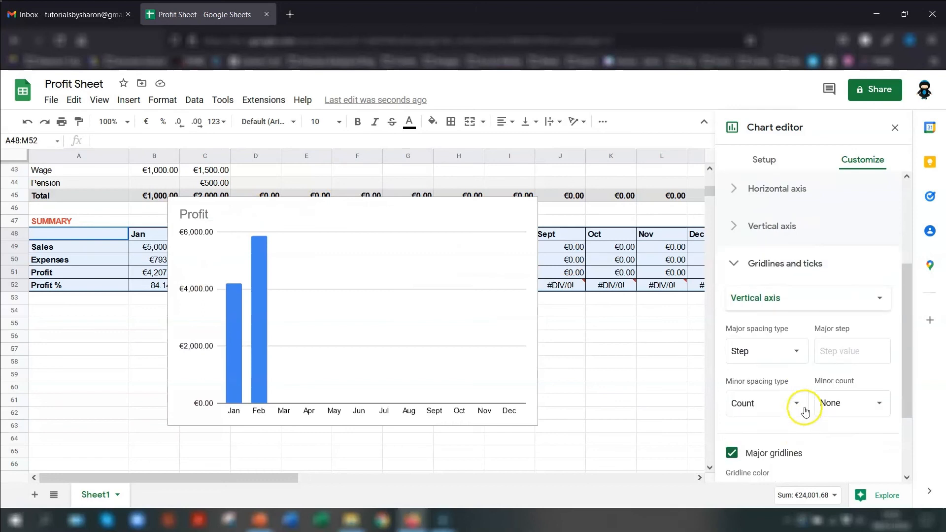
{"action": "scroll", "coordinate": [805, 412], "scroll_direction": "down", "scroll_amount": 2}
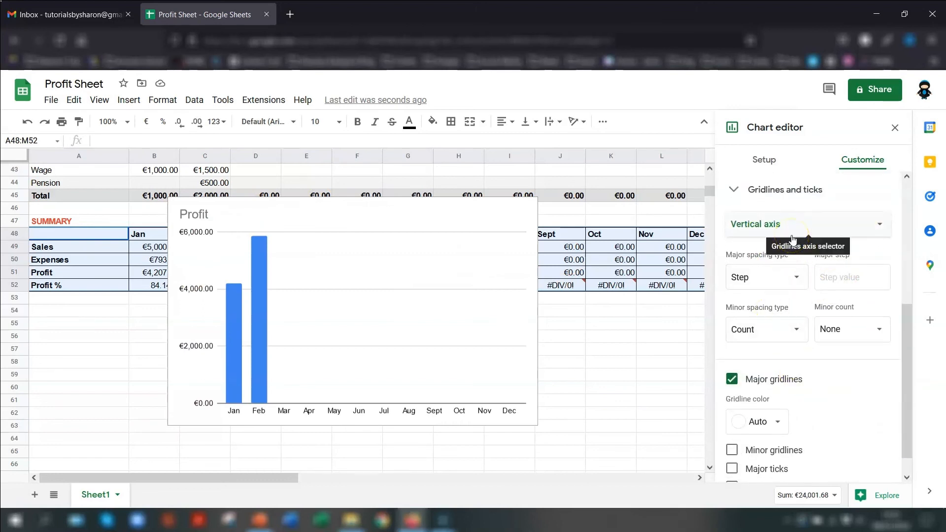
{"action": "scroll", "coordinate": [792, 240], "scroll_direction": "up", "scroll_amount": 5}
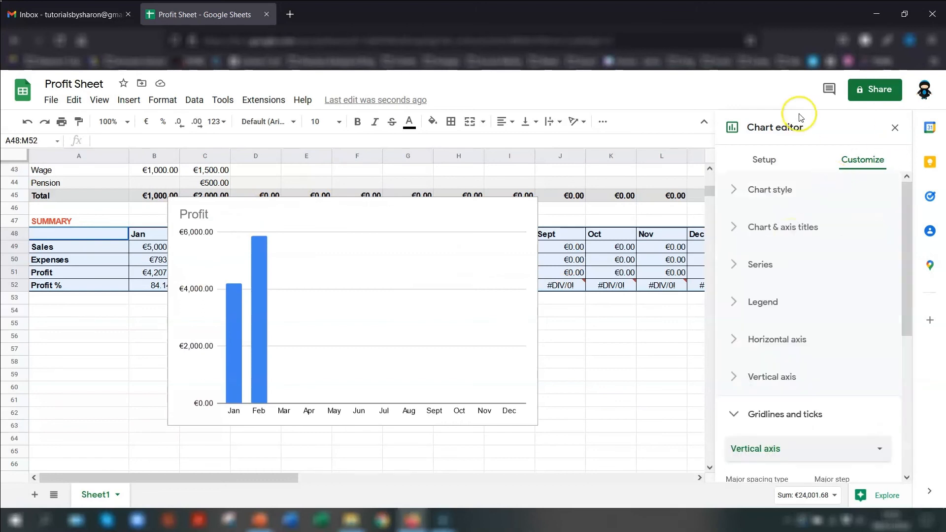
Close the chart editor and reposition the Profit chart just below the summary table, starting around row 54
{"action": "left_click", "coordinate": [896, 127]}
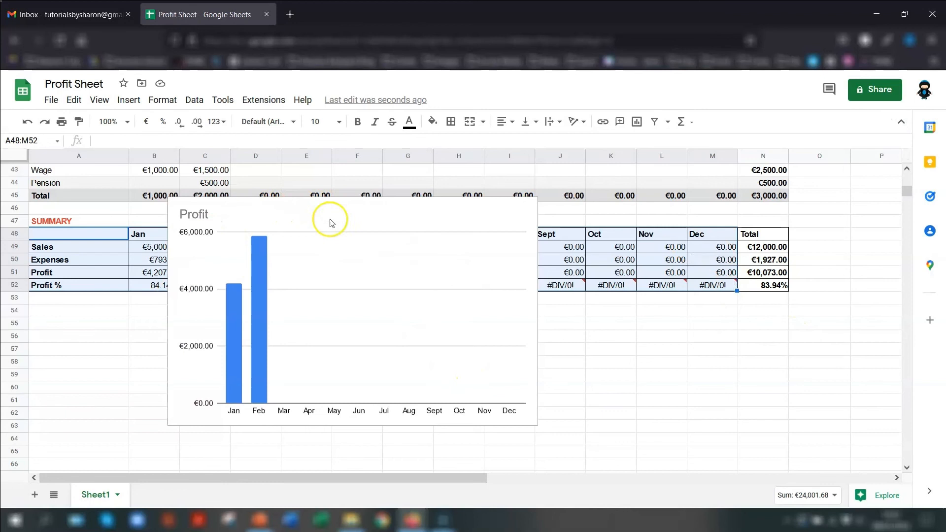
{"action": "scroll", "coordinate": [699, 323], "scroll_direction": "down", "scroll_amount": 2}
{"action": "scroll", "coordinate": [621, 310], "scroll_direction": "up", "scroll_amount": 2}
{"action": "left_click_drag", "start_coordinate": [402, 202], "coordinate": [359, 313]}
{"action": "scroll", "coordinate": [567, 317], "scroll_direction": "down", "scroll_amount": 2}
{"action": "scroll", "coordinate": [566, 317], "scroll_direction": "up", "scroll_amount": 2}
{"action": "scroll", "coordinate": [568, 316], "scroll_direction": "down", "scroll_amount": 2}
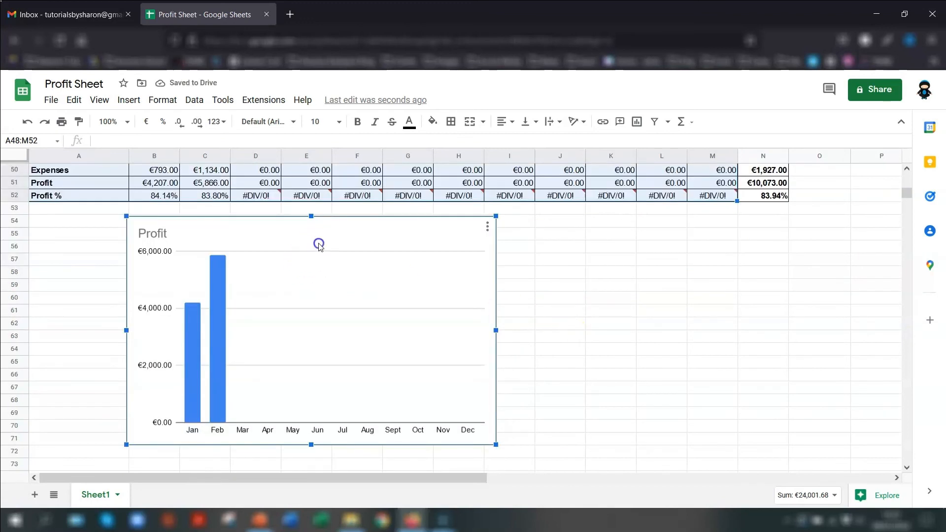
Move the Profit chart to its own sheet and switch between it and Sheet1 to compare them
{"action": "left_click", "coordinate": [488, 228]}
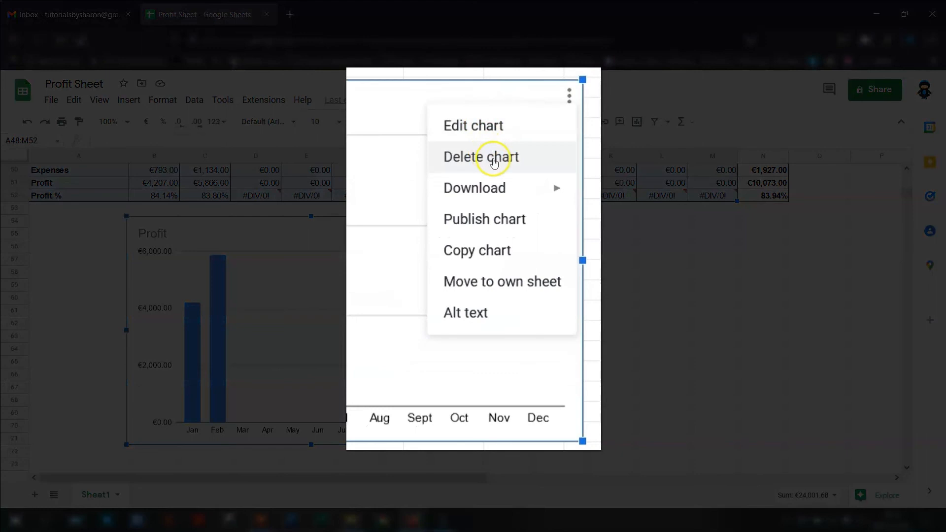
{"action": "mouse_move", "coordinate": [492, 199]}
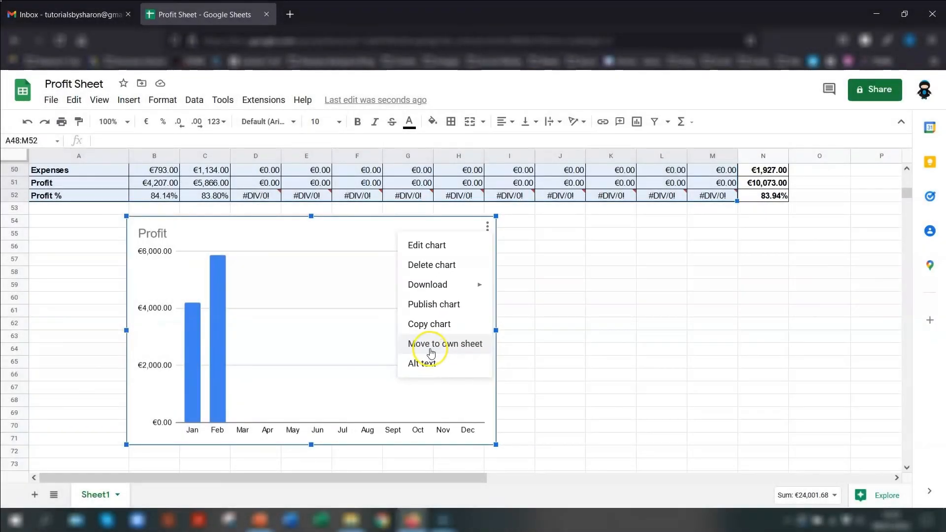
{"action": "left_click", "coordinate": [463, 347]}
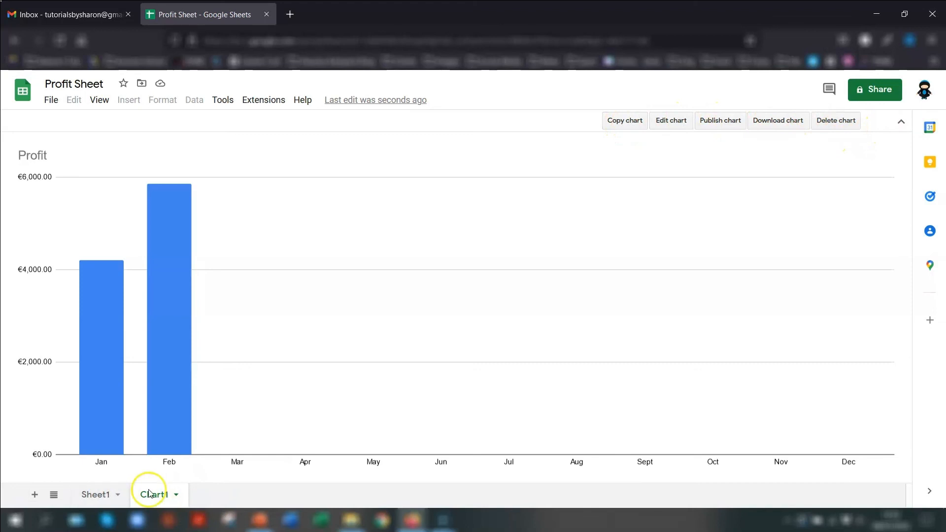
{"action": "left_click", "coordinate": [96, 494]}
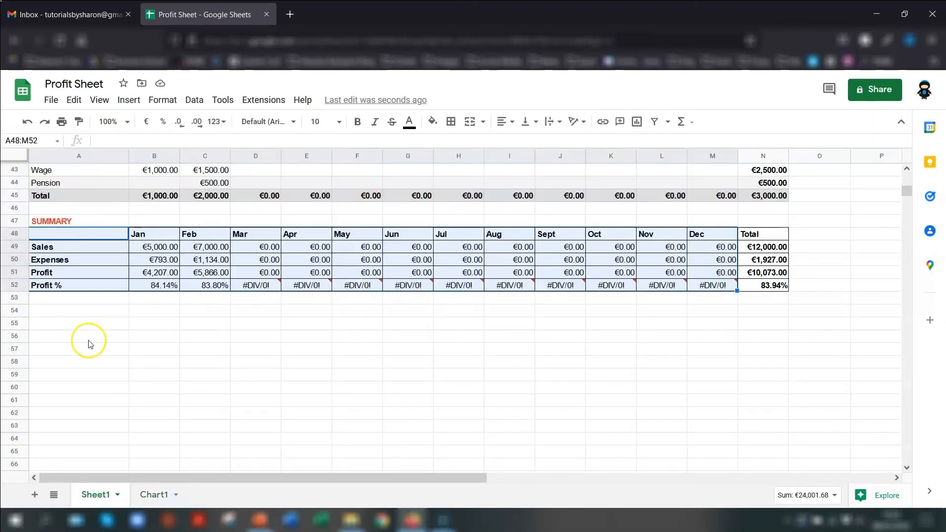
{"action": "scroll", "coordinate": [158, 363], "scroll_direction": "up", "scroll_amount": 2}
{"action": "left_click", "coordinate": [162, 499]}
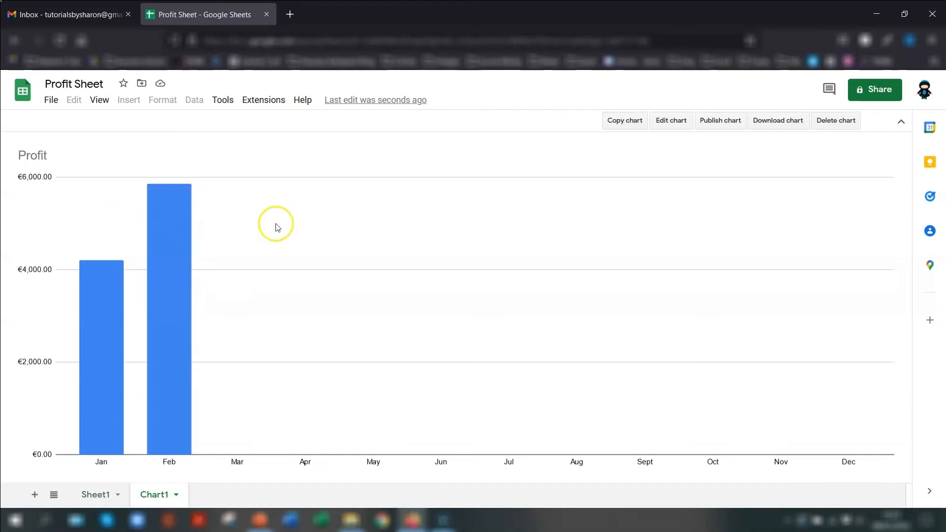
Clear all January and February sample figures from the sales, cost and expense sections of Sheet1, and return to the chart sheet
{"action": "left_click", "coordinate": [96, 495]}
{"action": "left_click_drag", "start_coordinate": [157, 259], "coordinate": [199, 198]}
{"action": "key", "text": "Delete"}
{"action": "scroll", "coordinate": [272, 281], "scroll_direction": "up", "scroll_amount": 4}
{"action": "key", "text": "Delete"}
{"action": "scroll", "coordinate": [264, 278], "scroll_direction": "up", "scroll_amount": 4}
{"action": "left_click_drag", "start_coordinate": [166, 309], "coordinate": [197, 353]}
{"action": "key", "text": "Delete"}
{"action": "key", "text": "Delete"}
{"action": "scroll", "coordinate": [197, 217], "scroll_direction": "up", "scroll_amount": 3}
{"action": "left_click_drag", "start_coordinate": [160, 221], "coordinate": [202, 209]}
{"action": "key", "text": "Delete"}
{"action": "left_click", "coordinate": [72, 174]}
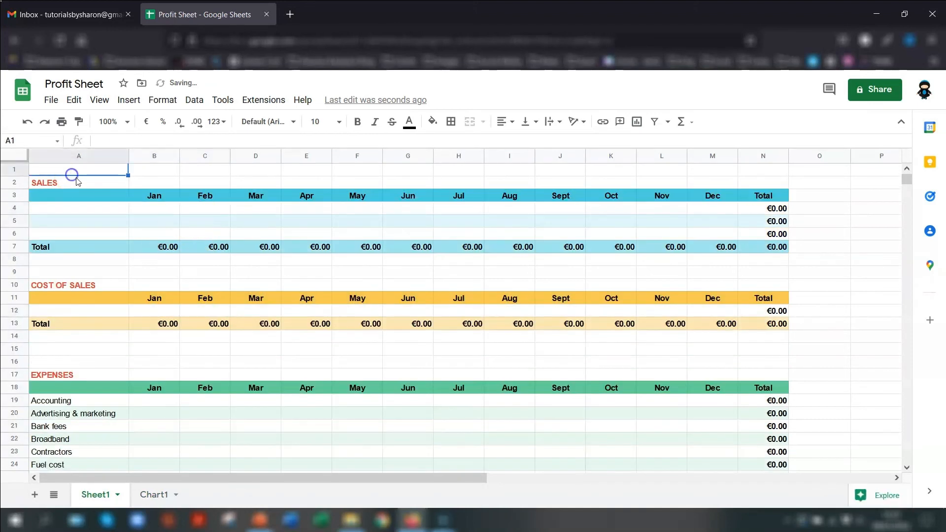
{"action": "left_click", "coordinate": [169, 495]}
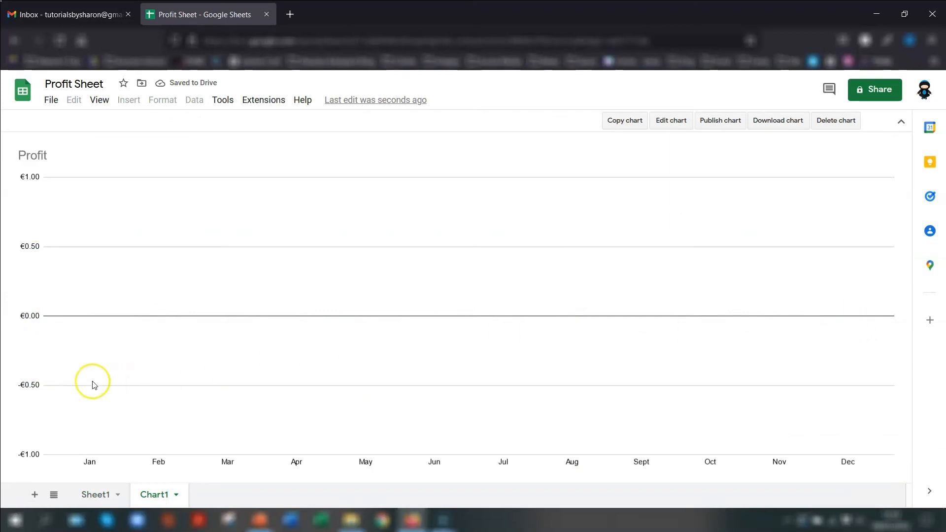
Enter test sales of 5000 for January and 4000 for February in Sheet1, and check both months on the Profit chart
{"action": "left_click", "coordinate": [94, 500]}
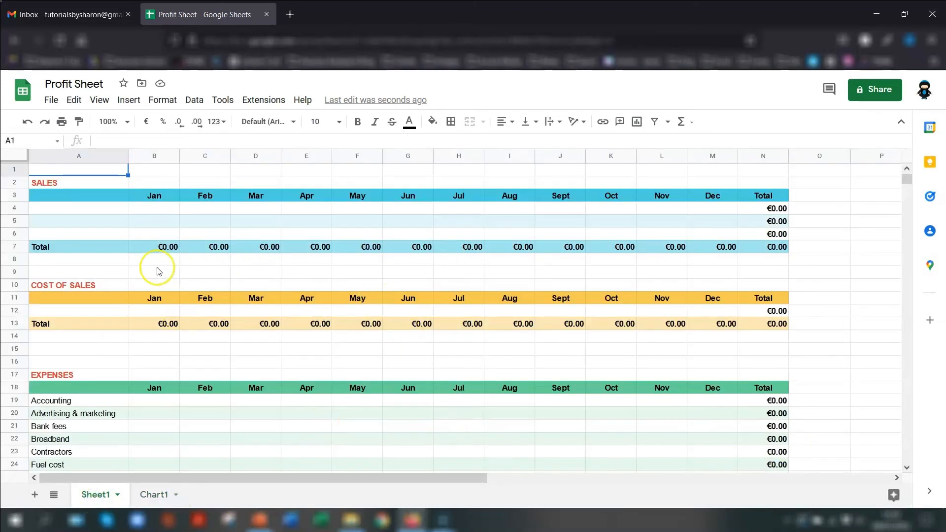
{"action": "left_click", "coordinate": [155, 211]}
{"action": "type", "text": "5000"}
{"action": "key", "text": "Tab"}
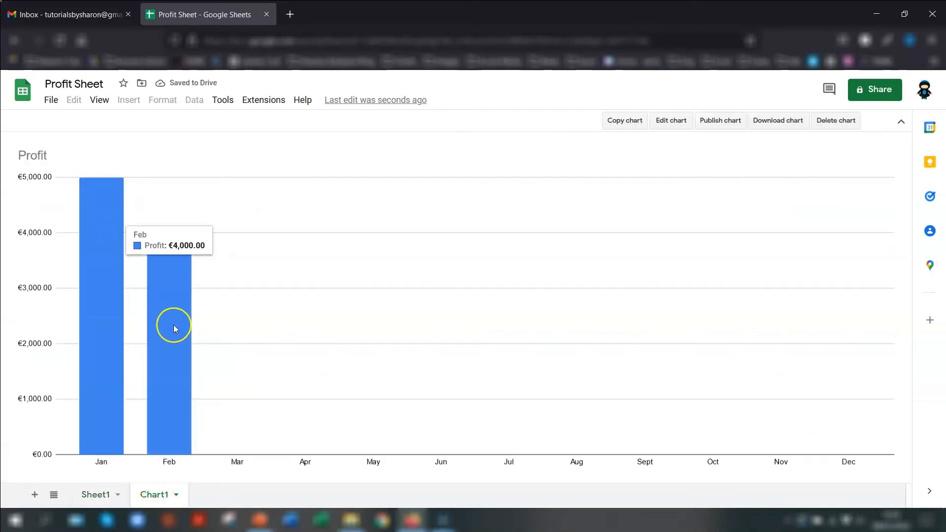
{"action": "mouse_move", "coordinate": [168, 259]}
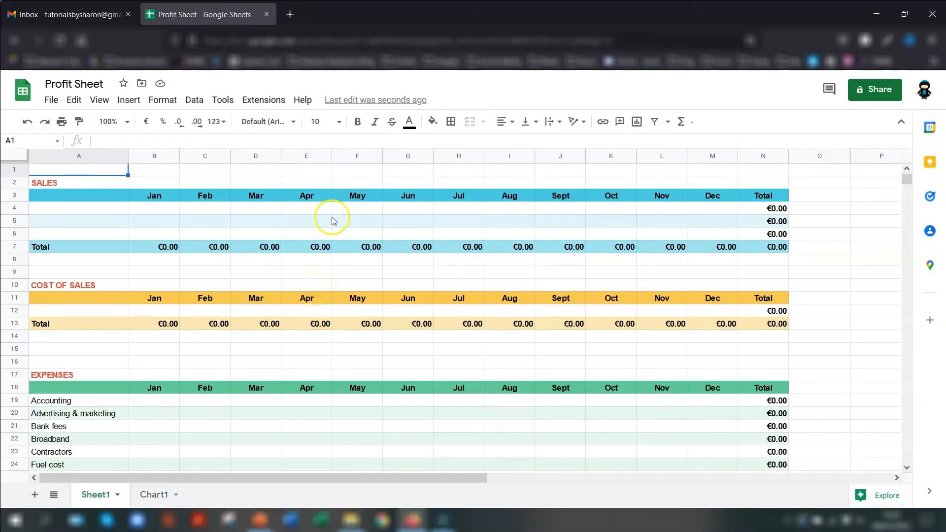
Review the emptied sales, cost of sales and expenses sections of Sheet1
{"action": "scroll", "coordinate": [470, 265], "scroll_direction": "down", "scroll_amount": 5}
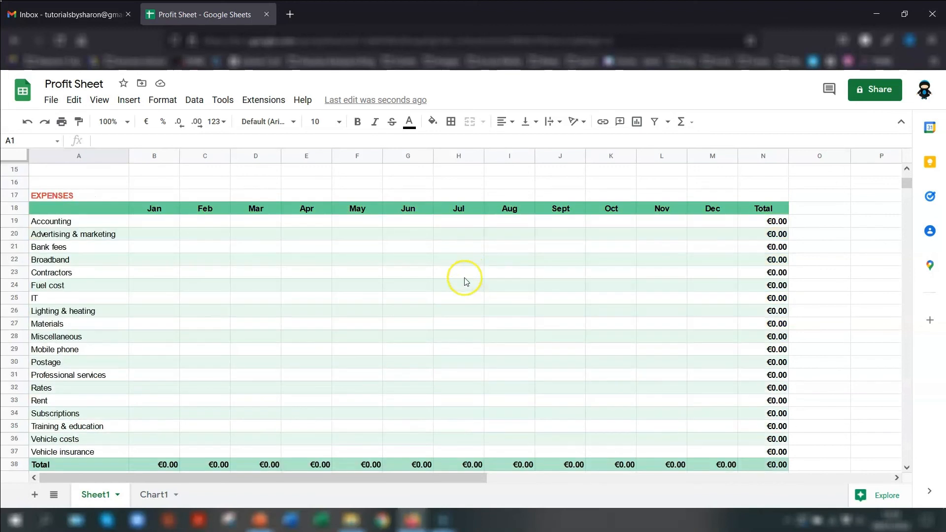
{"action": "scroll", "coordinate": [477, 284], "scroll_direction": "up", "scroll_amount": 5}
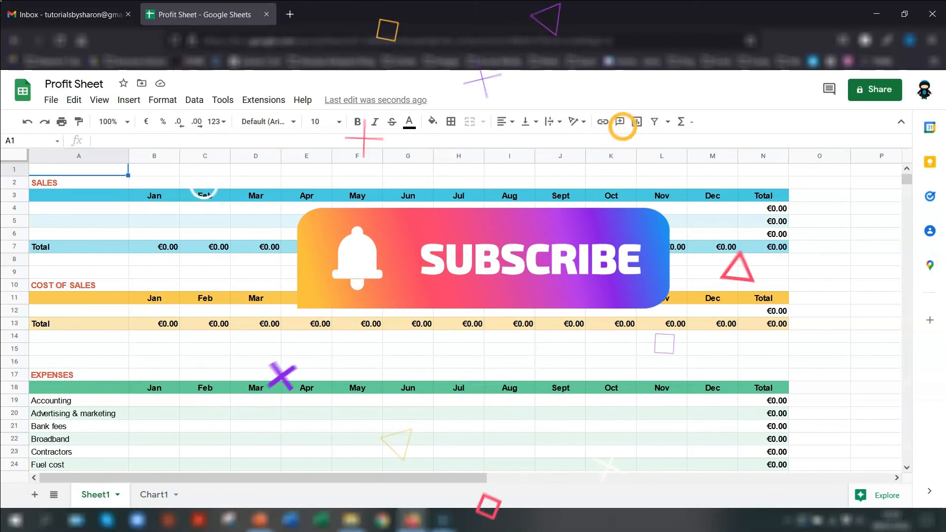
{"action": "scroll", "coordinate": [477, 285], "scroll_direction": "down", "scroll_amount": 7}
{"action": "scroll", "coordinate": [453, 291], "scroll_direction": "down", "scroll_amount": 5}
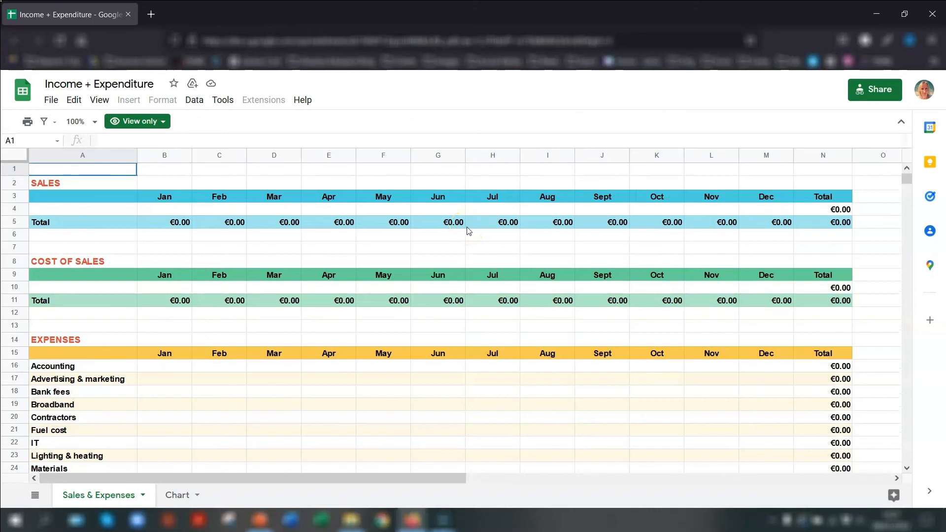
Examine the Income + Expenditure template's sales, cost, expenses and profit summary sections, and view its Chart sheet
{"action": "scroll", "coordinate": [240, 335], "scroll_direction": "down", "scroll_amount": 4}
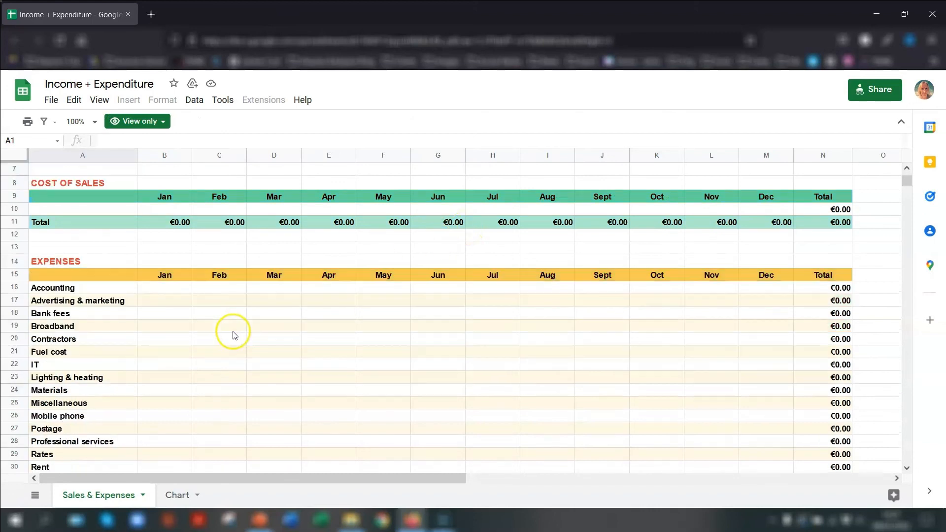
{"action": "scroll", "coordinate": [566, 296], "scroll_direction": "down", "scroll_amount": 10}
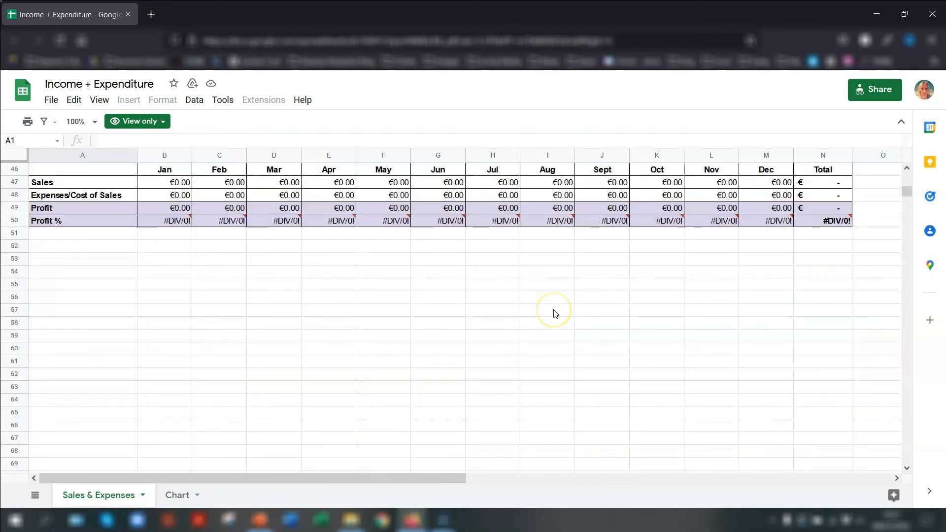
{"action": "scroll", "coordinate": [555, 314], "scroll_direction": "up", "scroll_amount": 10}
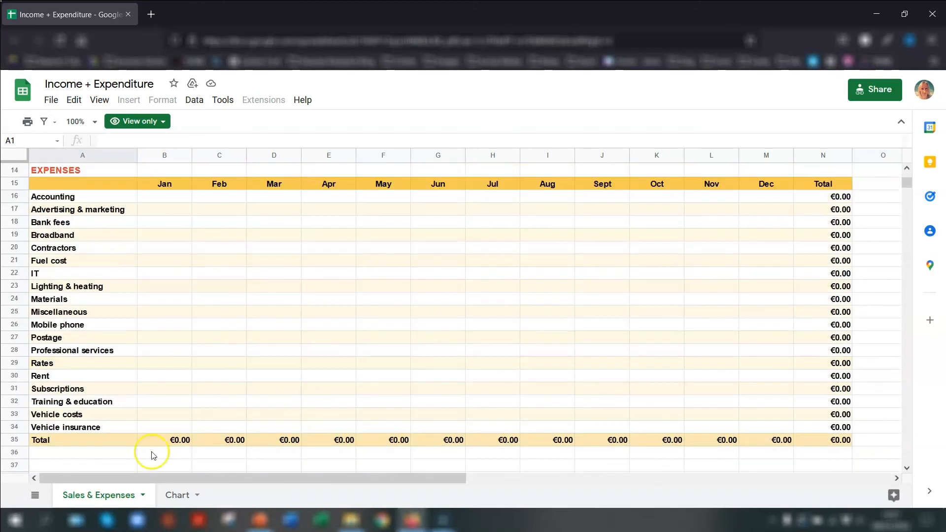
{"action": "left_click", "coordinate": [177, 495]}
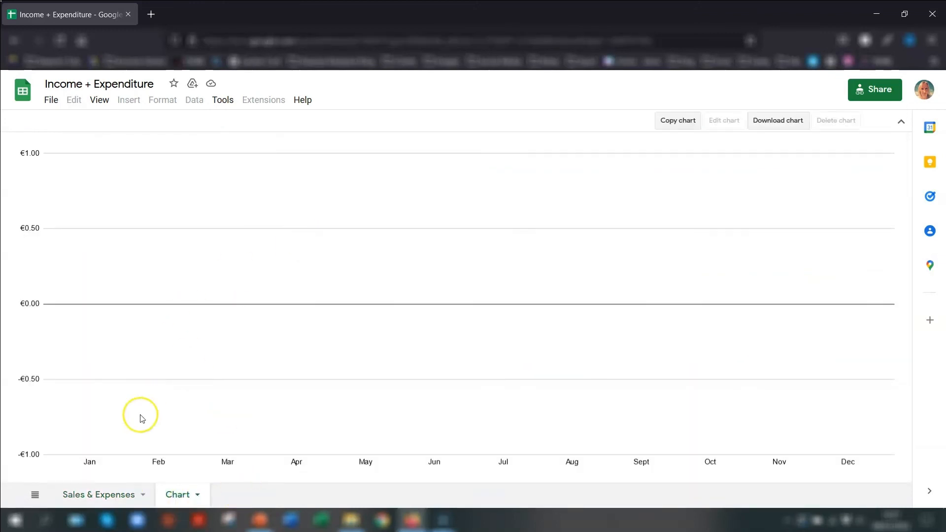
{"action": "left_click", "coordinate": [118, 494]}
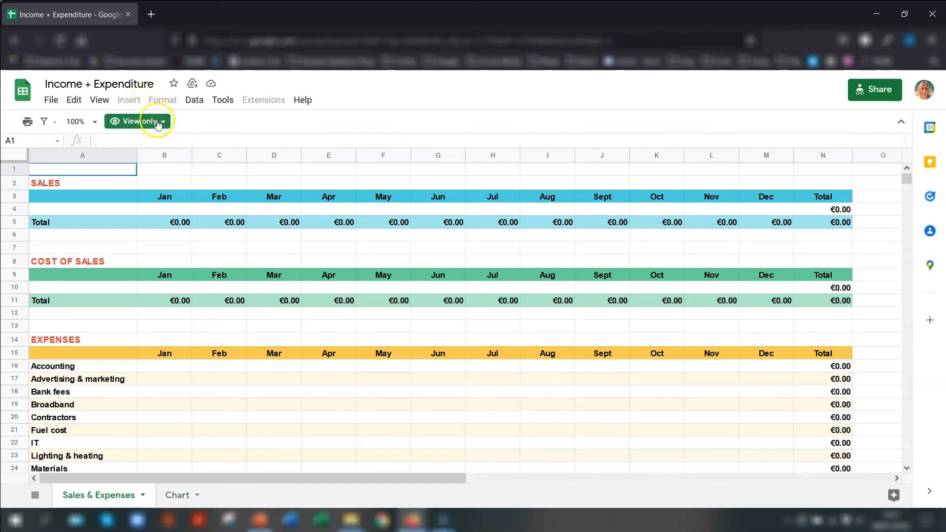
Check the first sales row of the view-only Income + Expenditure template and start making a copy of the spreadsheet
{"action": "left_click", "coordinate": [164, 207]}
{"action": "left_click", "coordinate": [110, 209]}
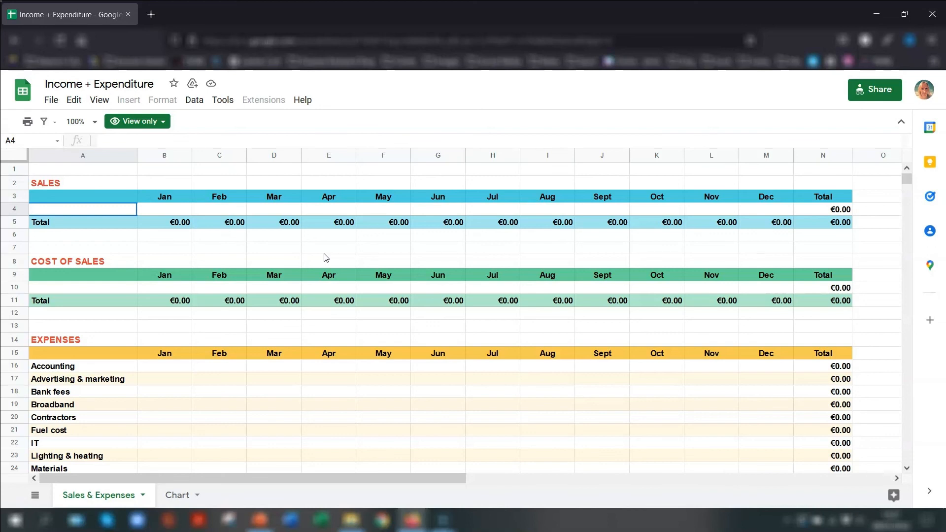
{"action": "left_click", "coordinate": [51, 100]}
{"action": "left_click", "coordinate": [69, 182]}
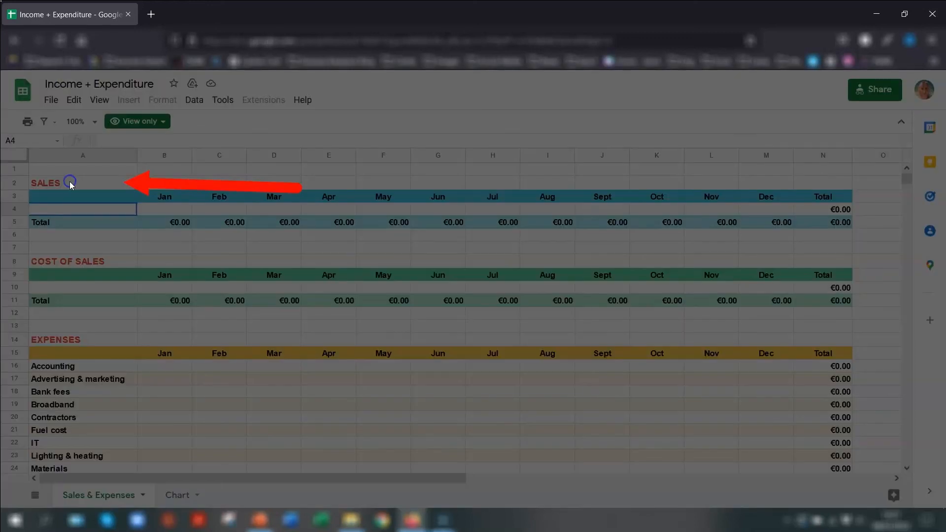